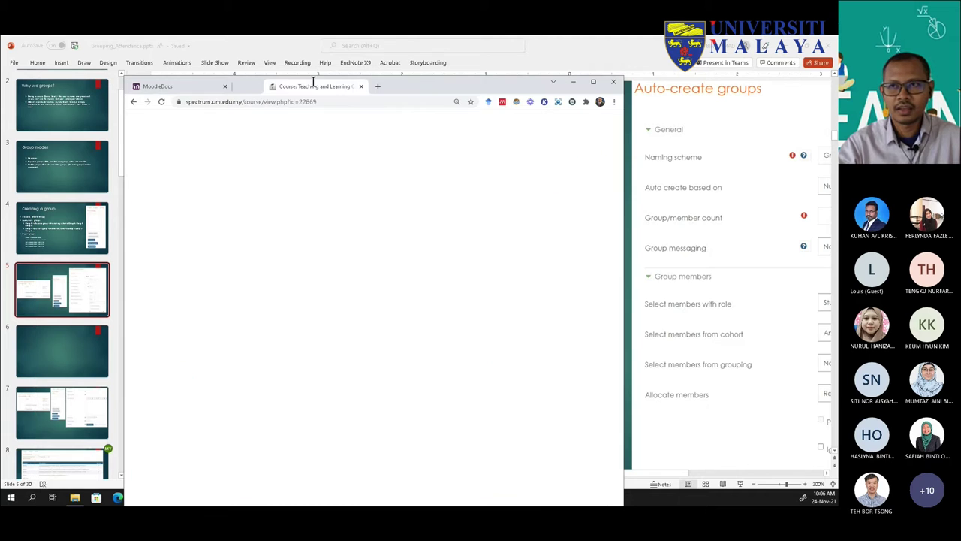
# Step: Maximize the browser window with the Teaching and Learning Ground course and open the course's participants list
pyautogui.click(593, 81)
pyautogui.scroll(5, 458, 251)
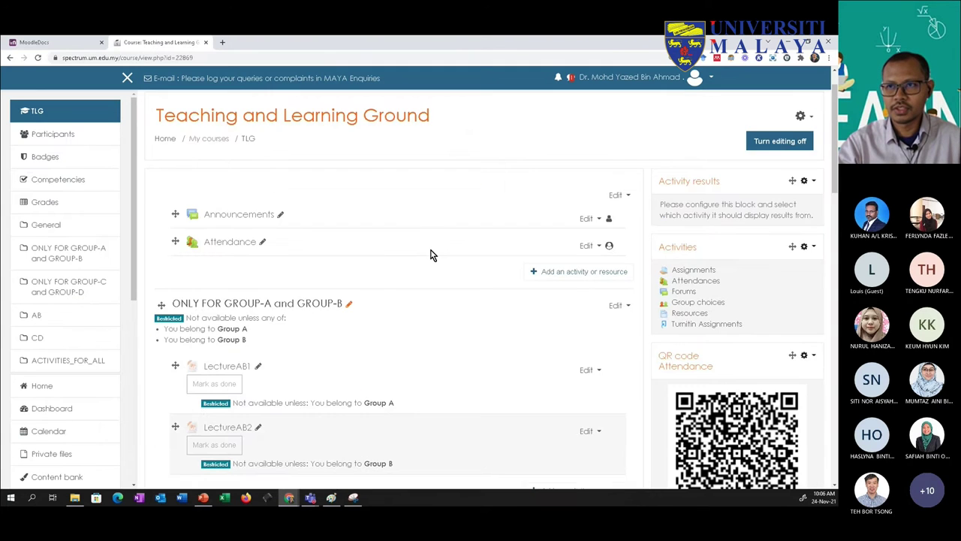
pyautogui.scroll(-1, 432, 254)
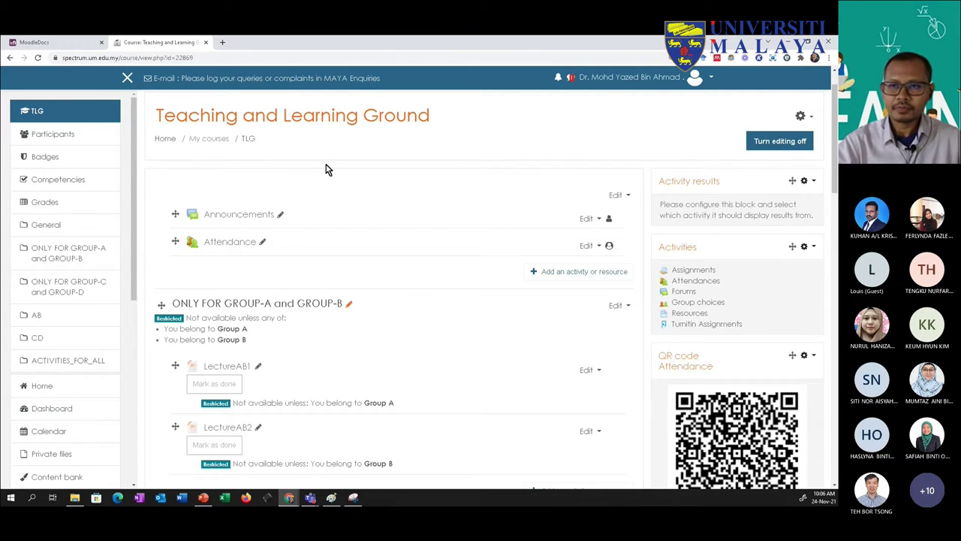
pyautogui.scroll(-3, 350, 189)
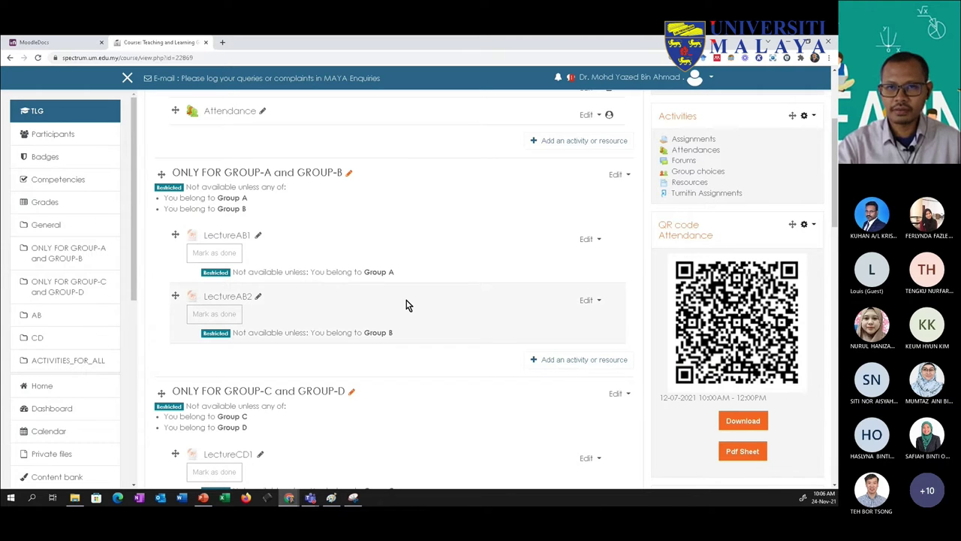
pyautogui.click(53, 135)
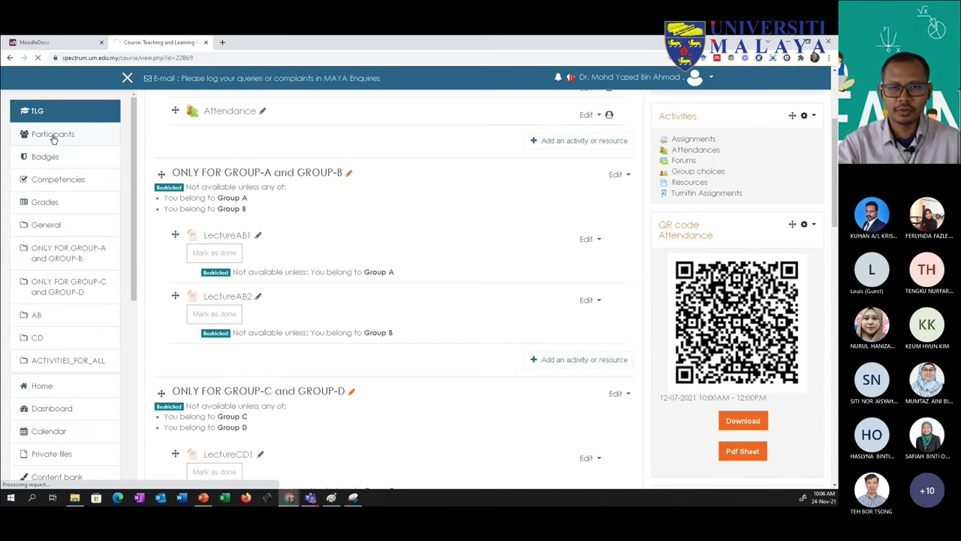
# Step: Examine the course page's sections and their group access restrictions, from GROUP-A and GROUP-B through AB, CD and ACTIVITIES_FOR_ALL
pyautogui.scroll(1, 313, 203)
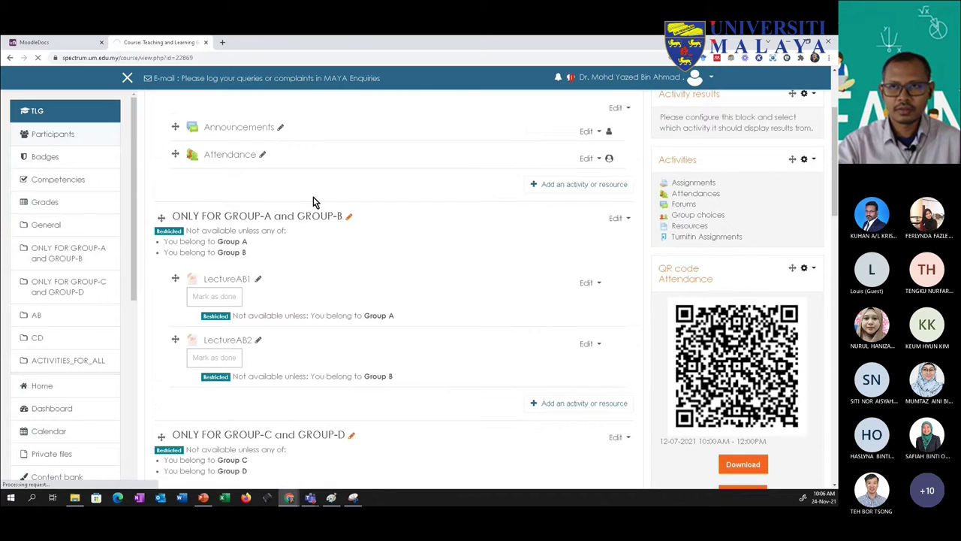
pyautogui.scroll(3, 314, 203)
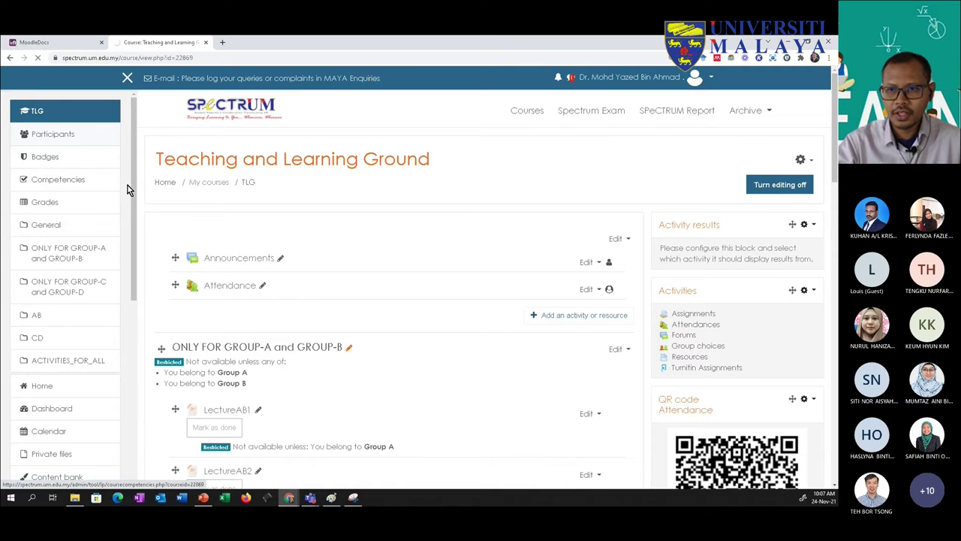
pyautogui.scroll(-1, 438, 322)
pyautogui.scroll(-1, 472, 254)
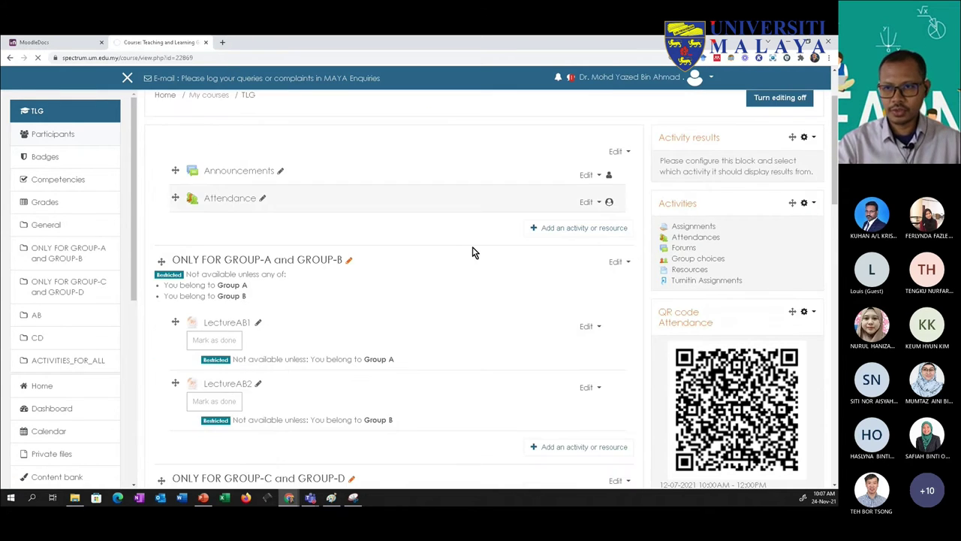
pyautogui.scroll(-2, 473, 254)
pyautogui.scroll(1, 443, 269)
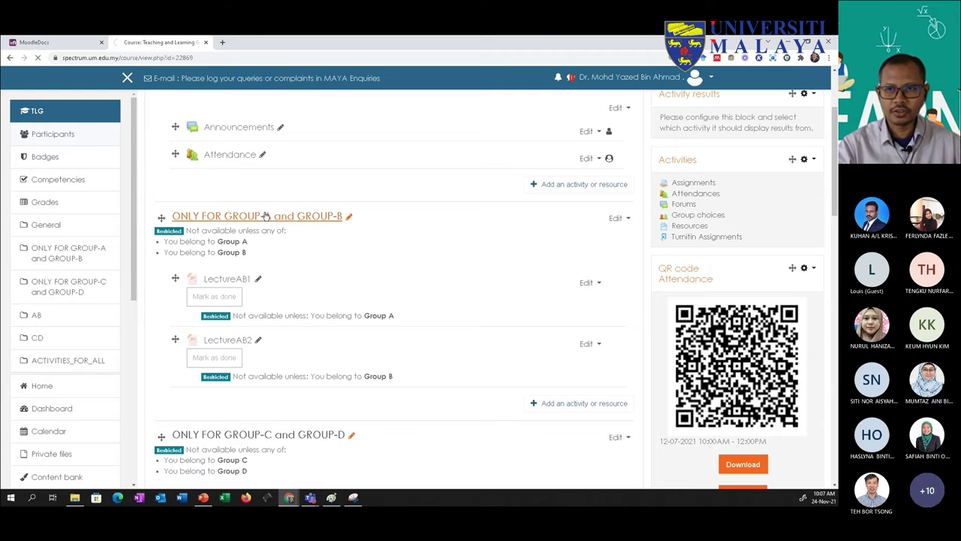
pyautogui.scroll(-2, 368, 231)
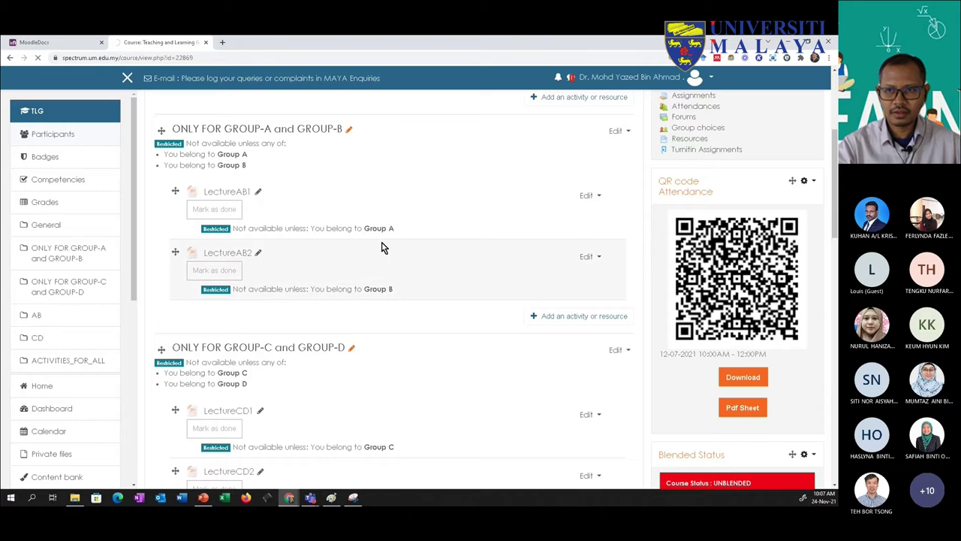
pyautogui.scroll(1, 385, 248)
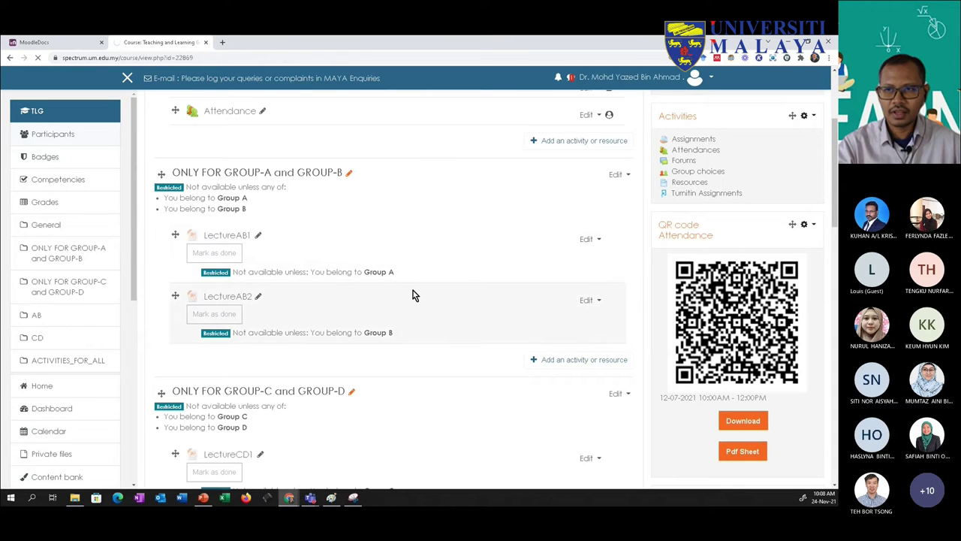
pyautogui.scroll(-3, 408, 301)
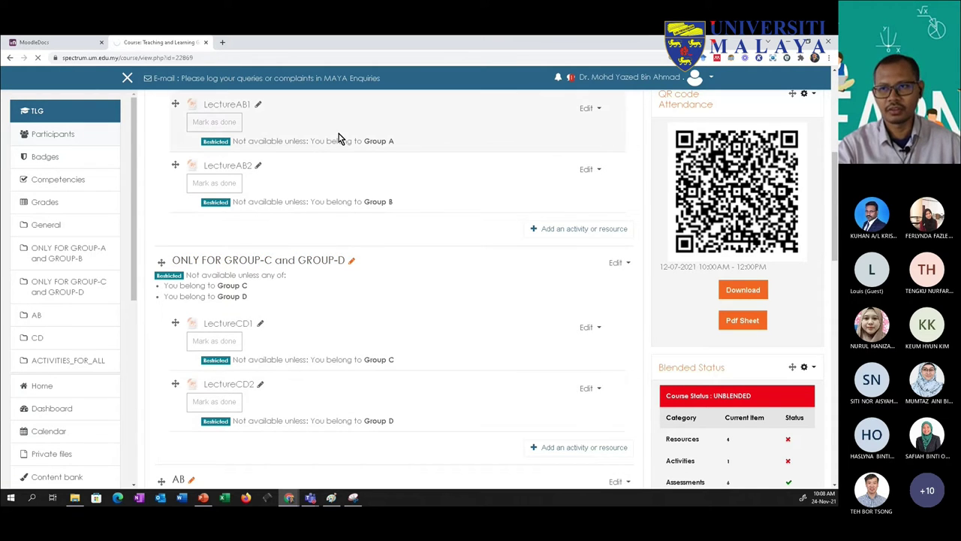
pyautogui.scroll(1, 418, 282)
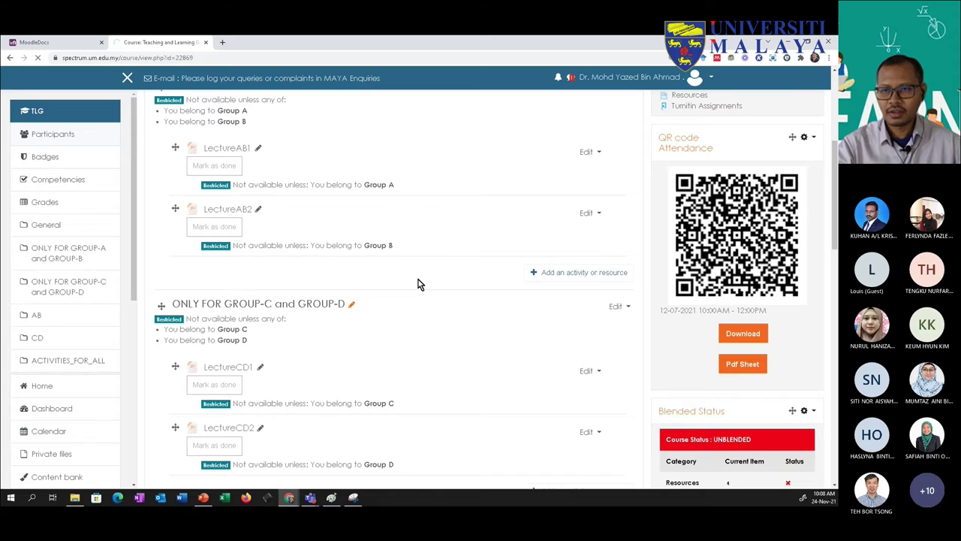
pyautogui.scroll(-3, 418, 284)
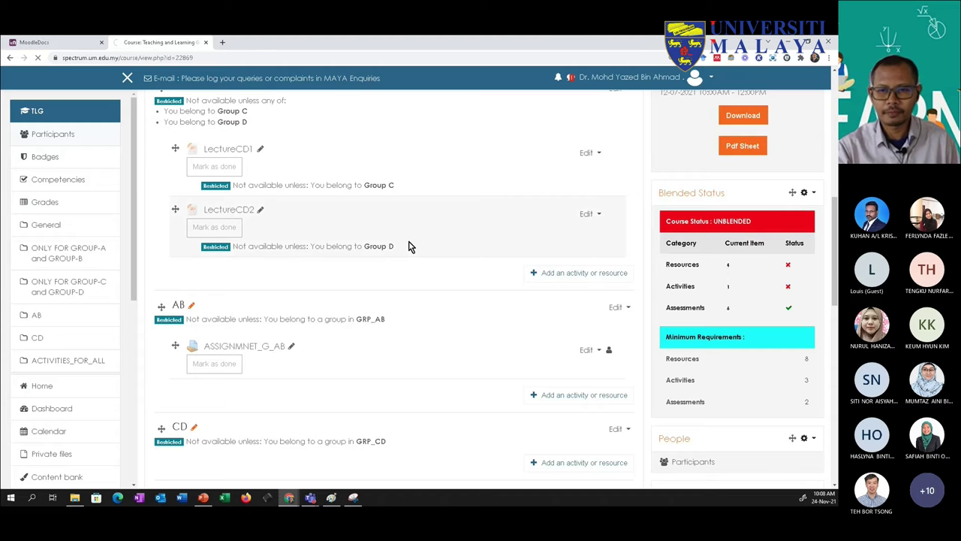
pyautogui.scroll(1, 414, 212)
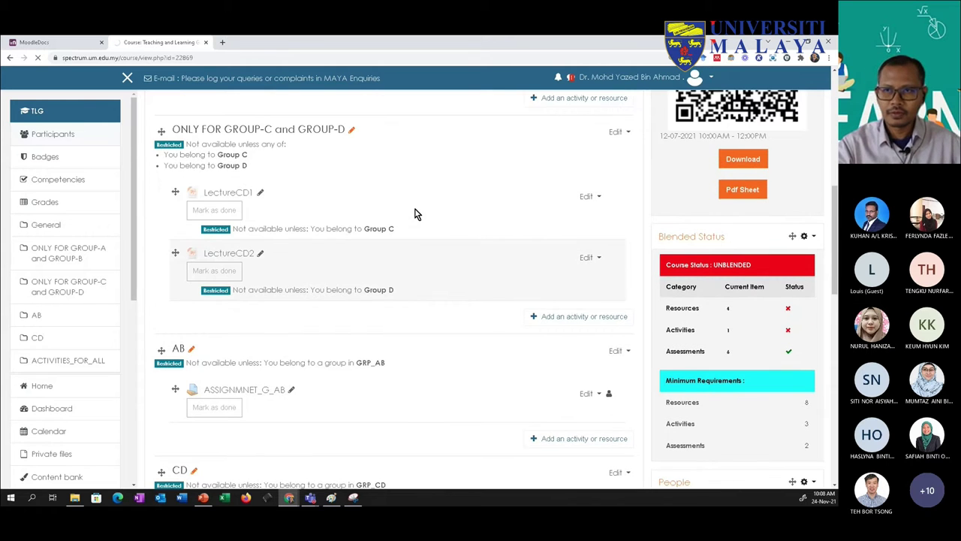
pyautogui.scroll(-2, 390, 250)
pyautogui.scroll(-1, 389, 289)
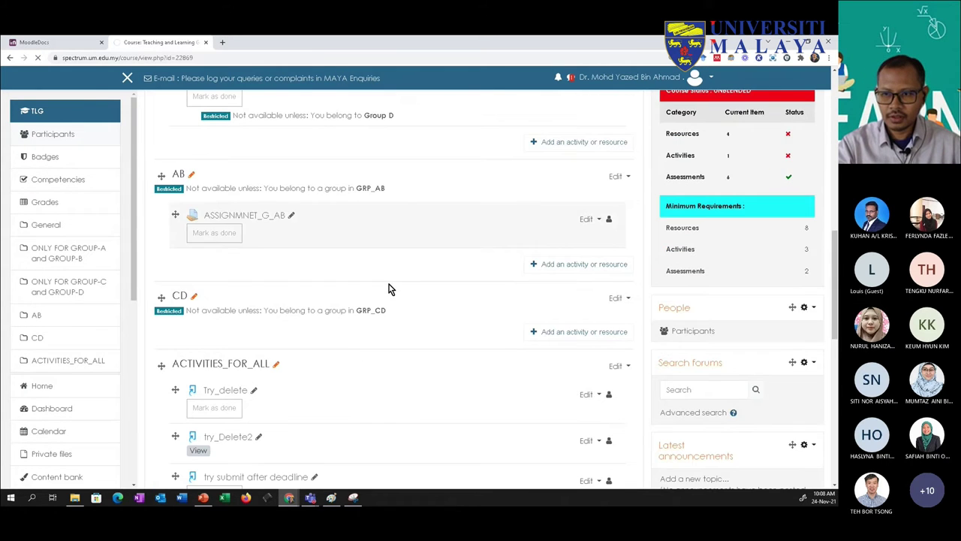
pyautogui.scroll(10, 389, 288)
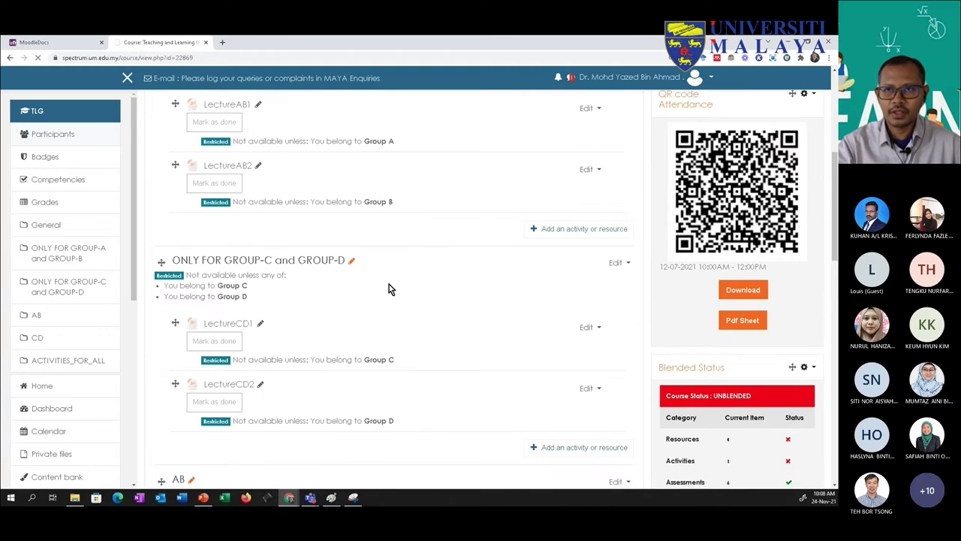
# Step: Try to load spectrum.um.edu.my in a new browser tab
pyautogui.click(223, 42)
pyautogui.click(237, 57)
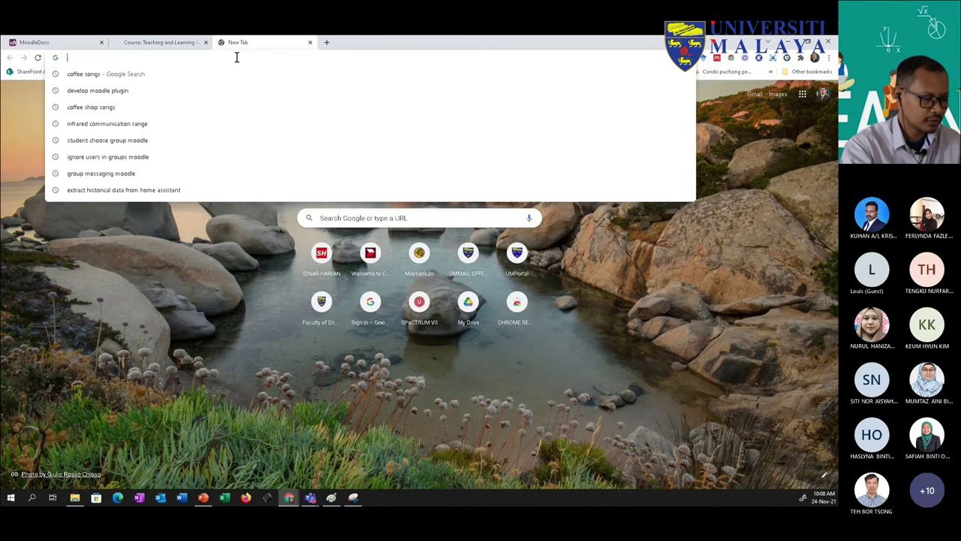
pyautogui.write('spectrum.um.edu.my')
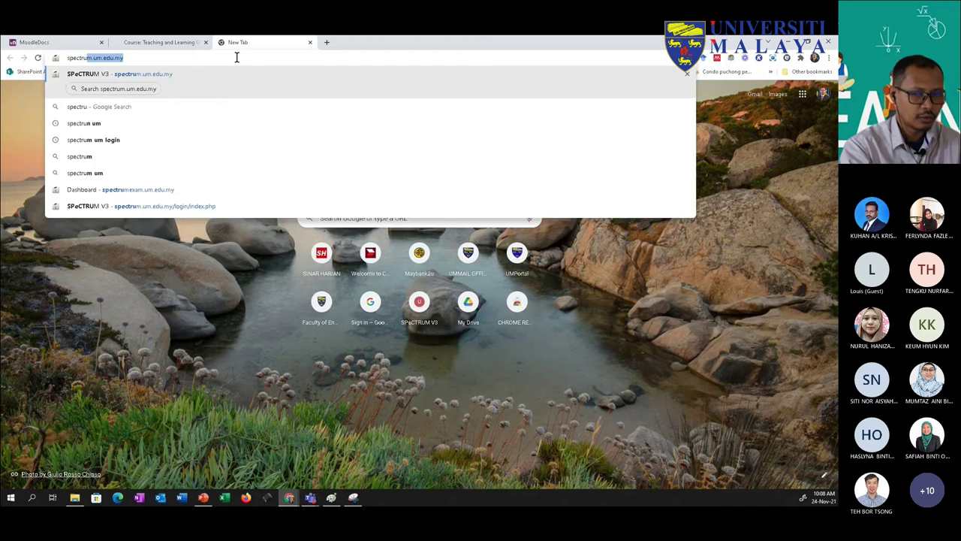
pyautogui.press('Return')
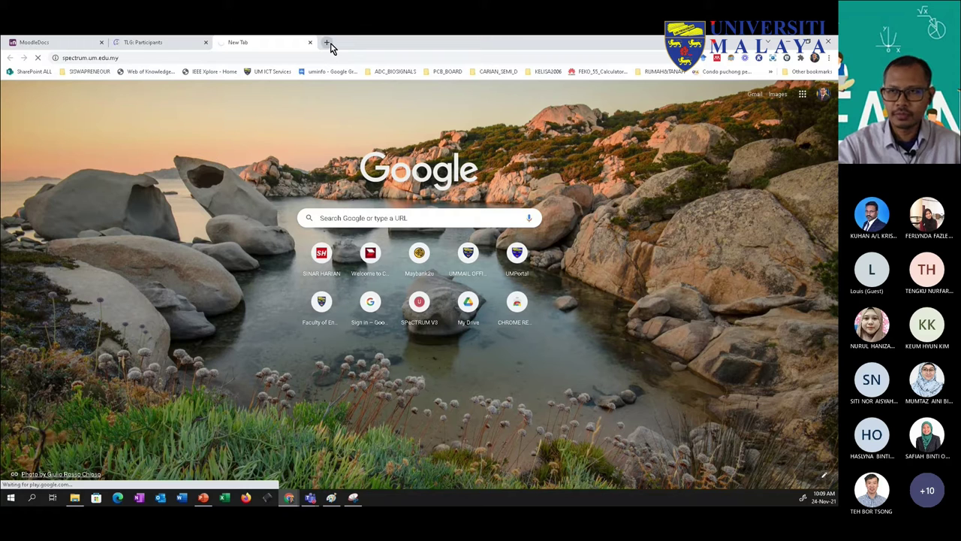
# Step: Open an incognito browser window and try to load spectrum.um.edu.my in it
pyautogui.click(829, 58)
pyautogui.click(744, 124)
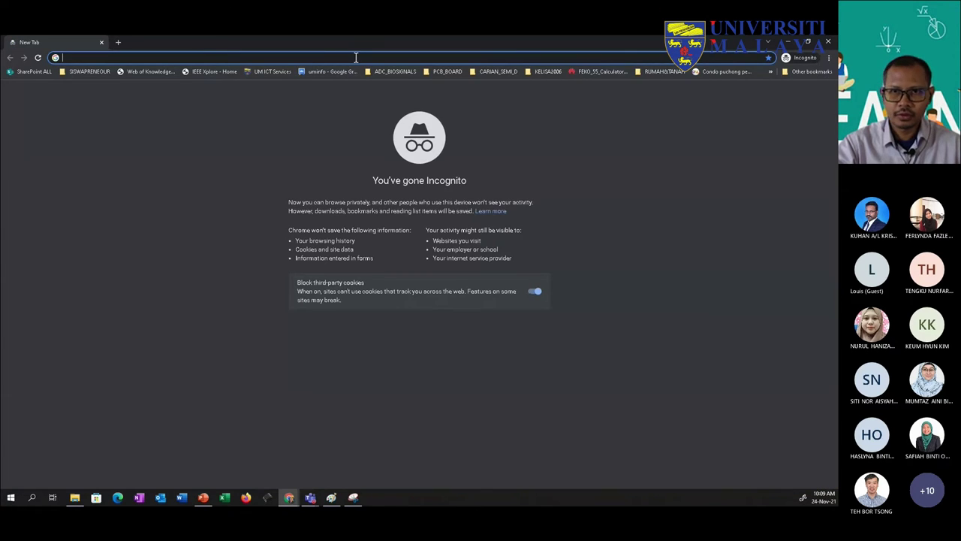
pyautogui.write('spec')
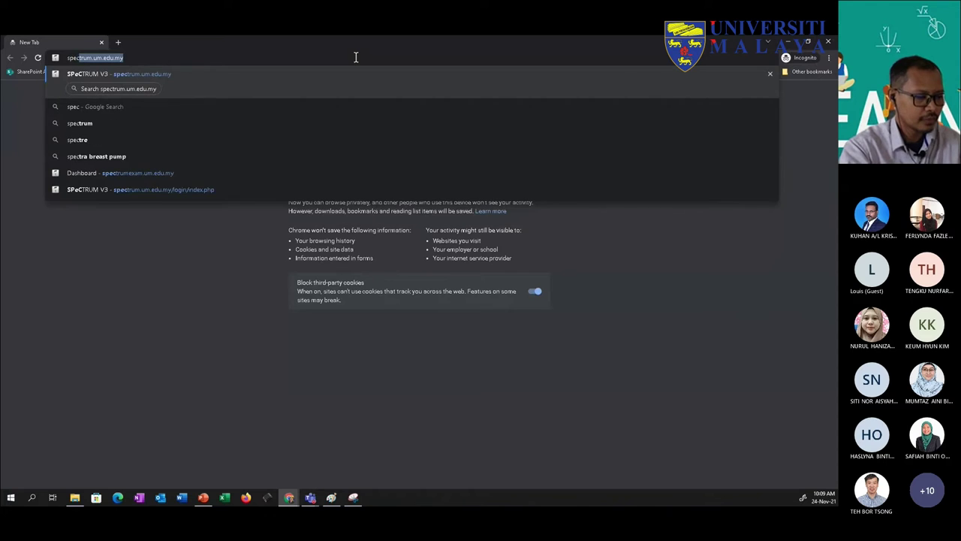
pyautogui.write('trum')
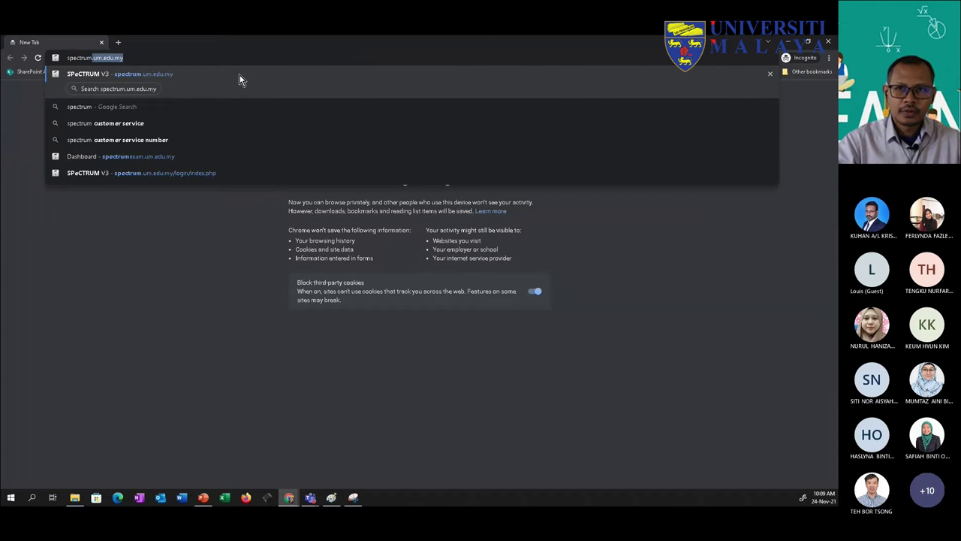
pyautogui.press('Return')
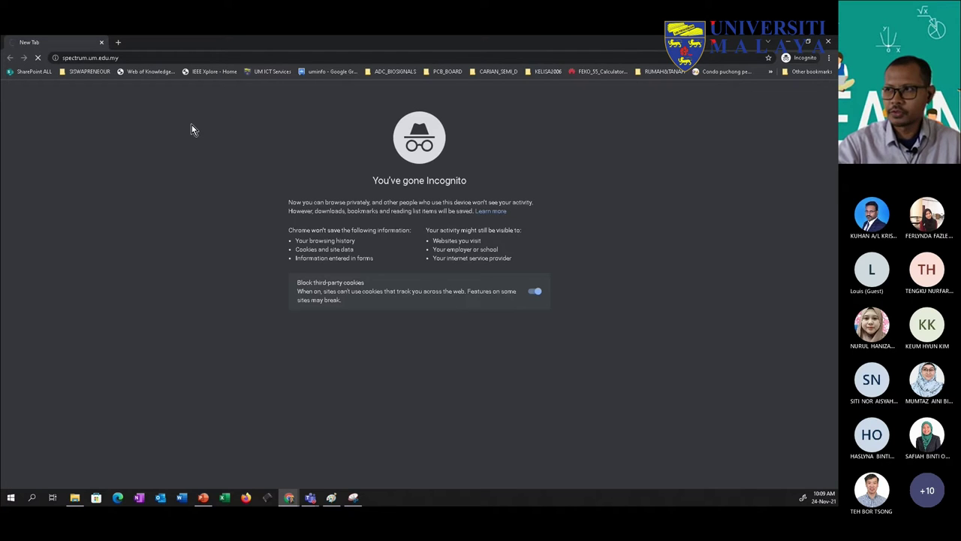
# Step: Load the suggested spectrumexam.um.edu.my site in the incognito window and open its login page
pyautogui.click(149, 59)
pyautogui.write('spec')
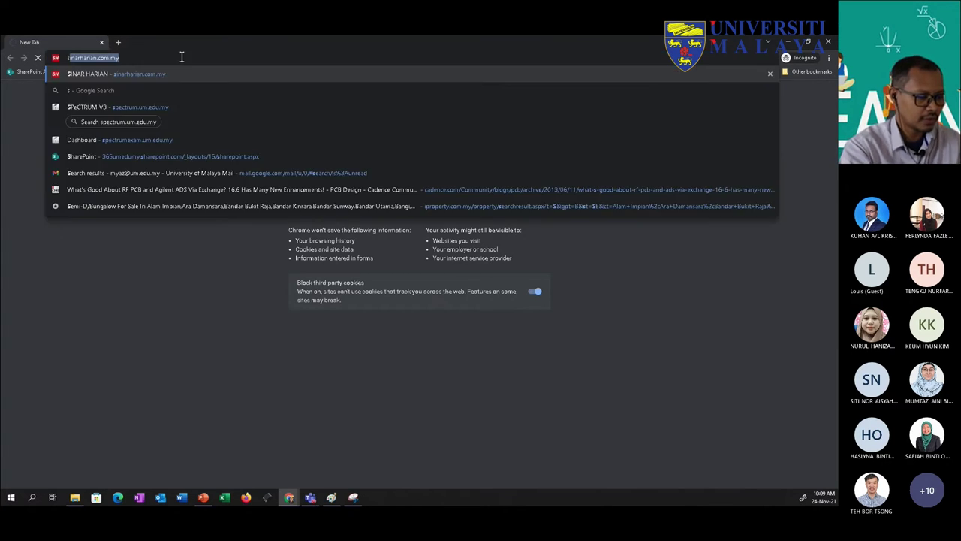
pyautogui.write('trum')
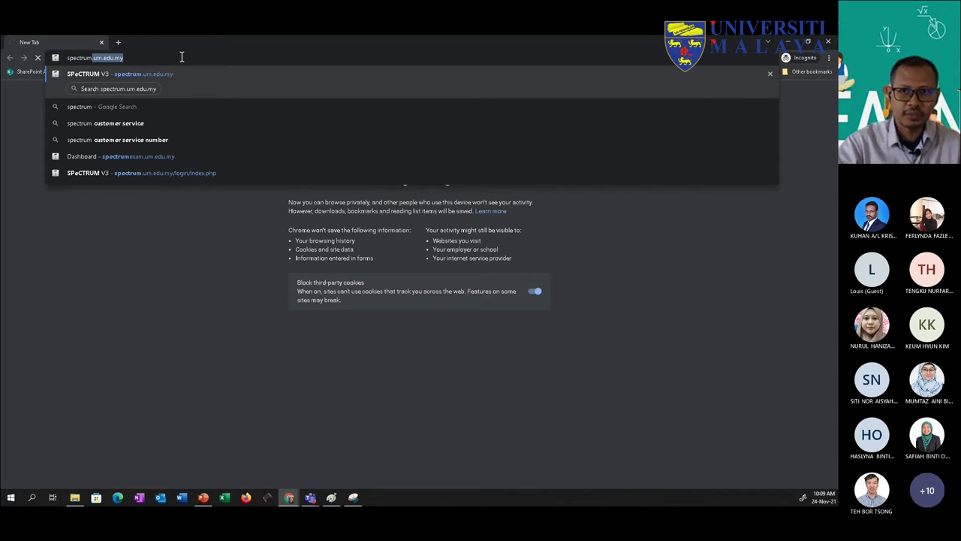
pyautogui.click(189, 160)
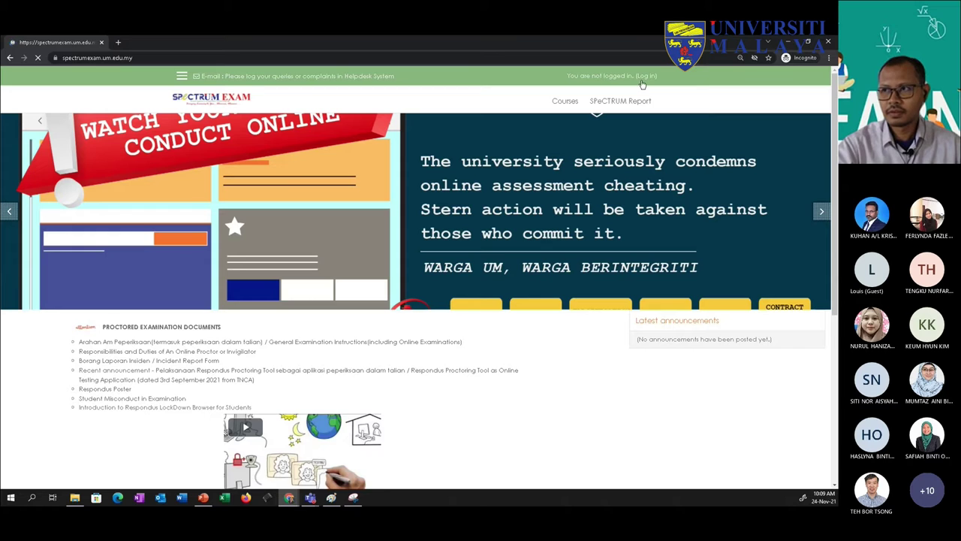
pyautogui.click(645, 76)
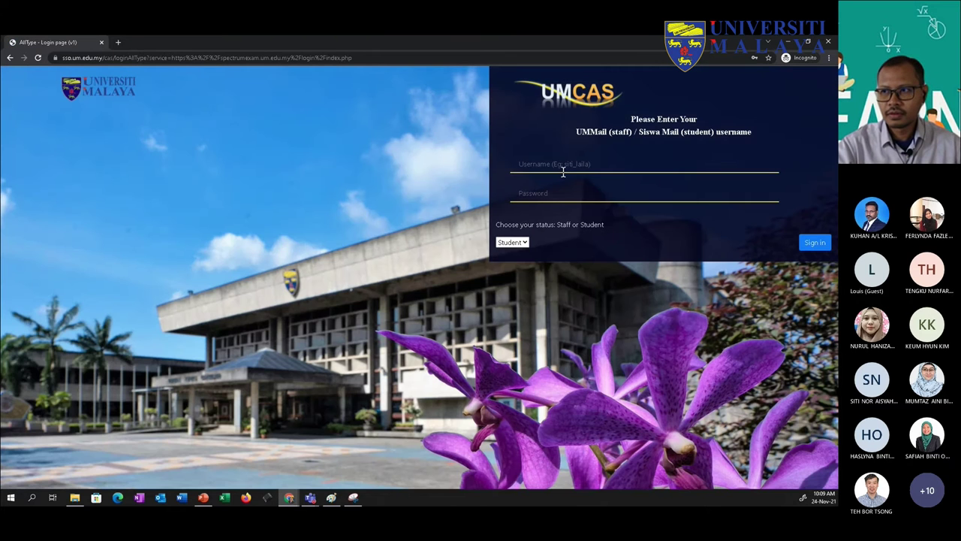
# Step: Fill in the saved username and account password, choose the account status, and sign in
pyautogui.click(565, 166)
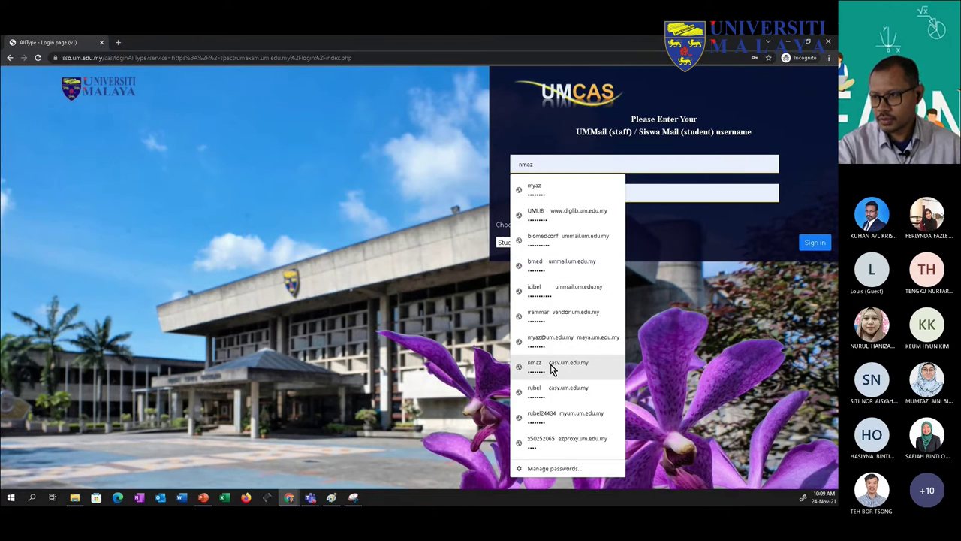
pyautogui.click(534, 190)
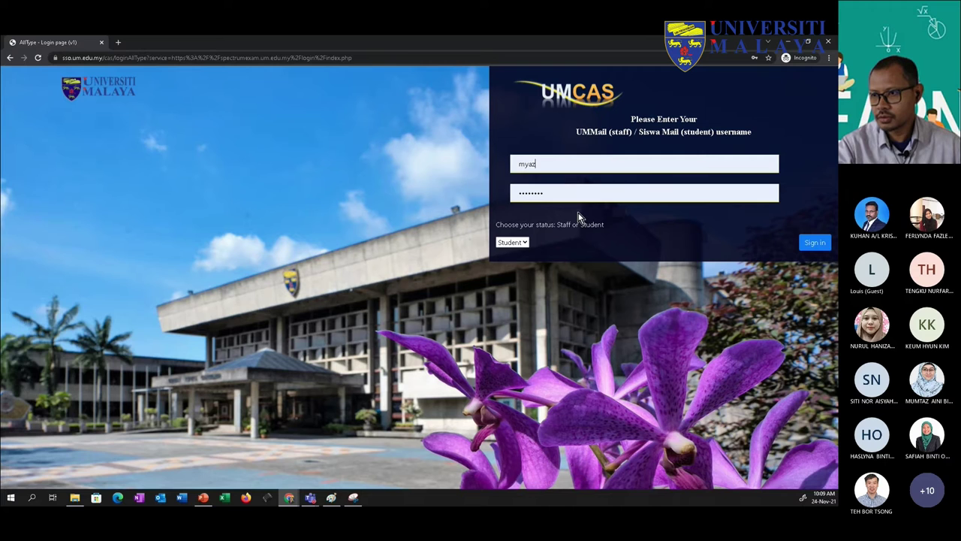
pyautogui.click(511, 241)
pyautogui.click(814, 242)
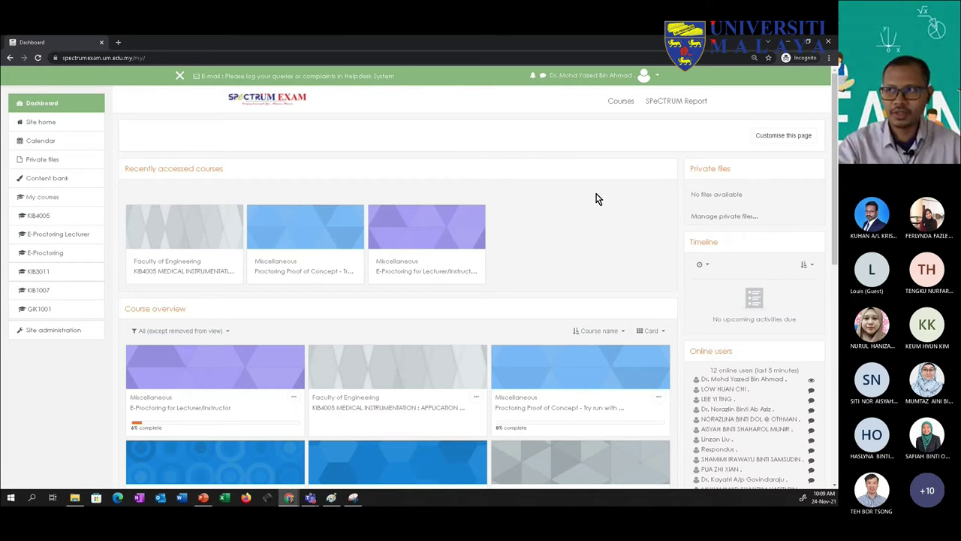
pyautogui.click(808, 44)
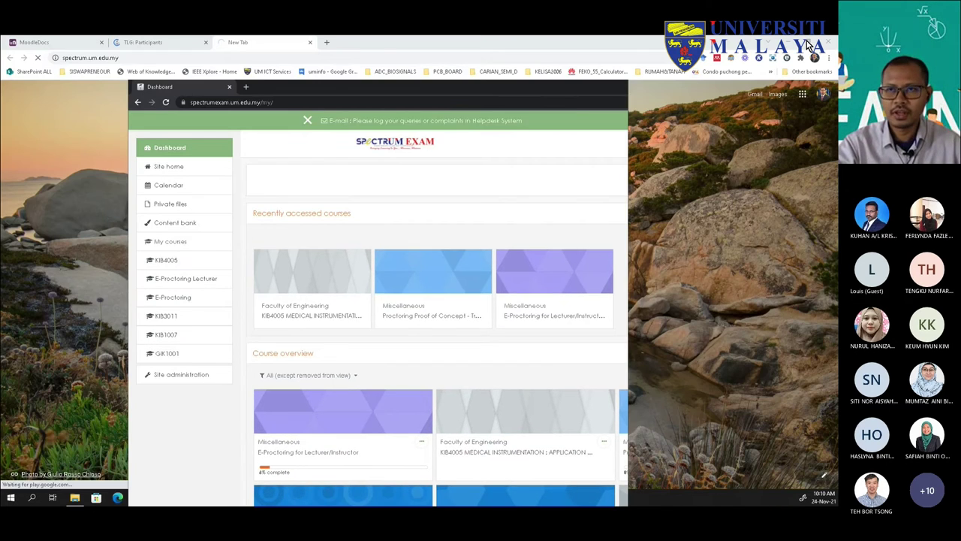
pyautogui.moveTo(337, 90); pyautogui.dragTo(377, 107)
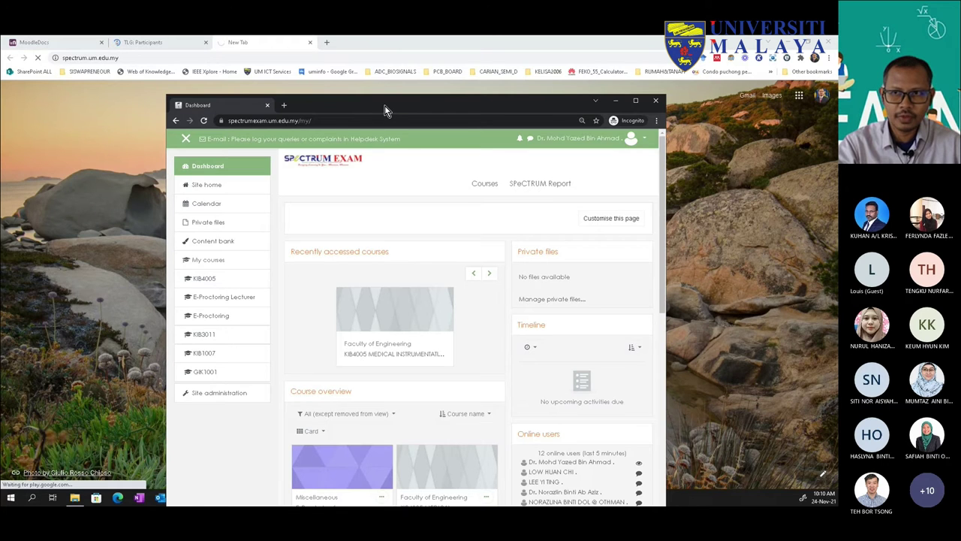
pyautogui.doubleClick(385, 105)
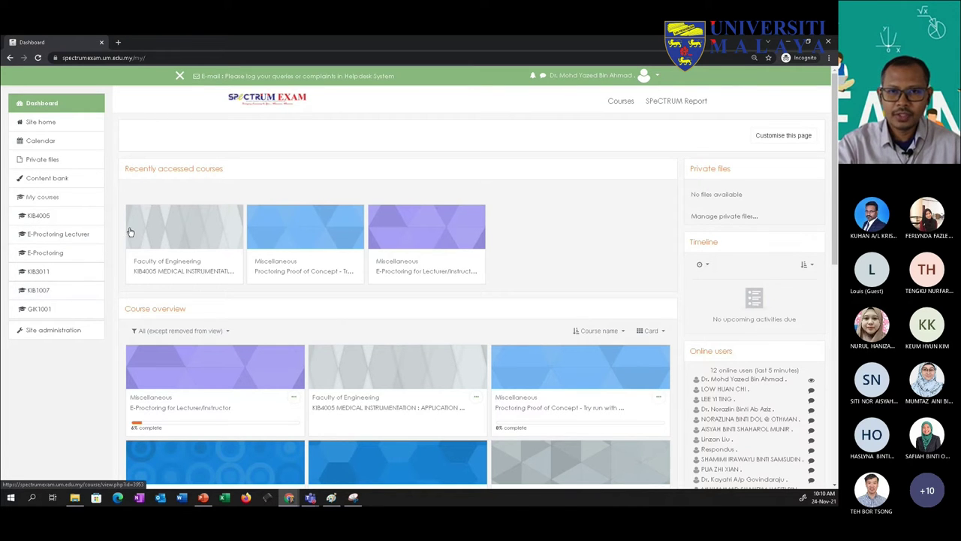
# Step: Open the KIB4005 course from the dashboard and look over its topic sections
pyautogui.click(34, 218)
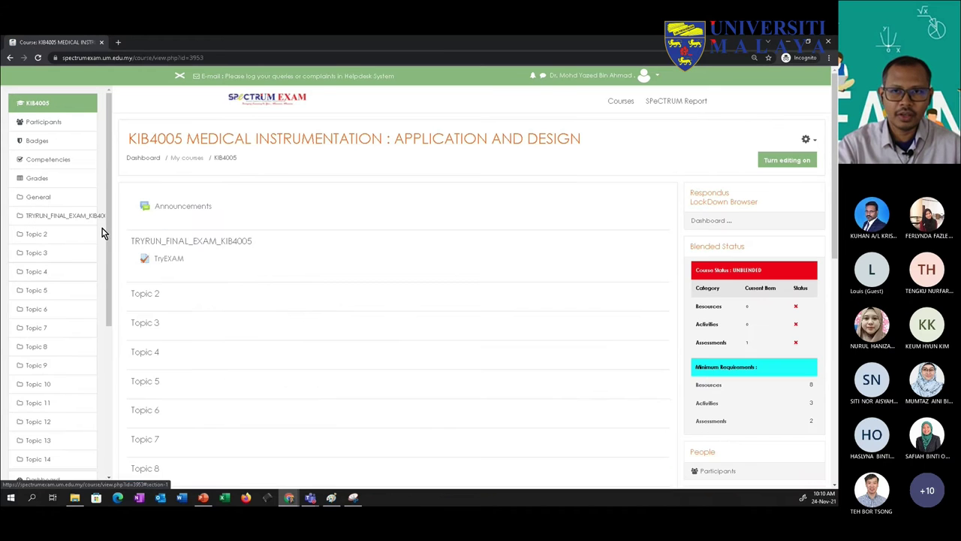
pyautogui.scroll(-2, 280, 276)
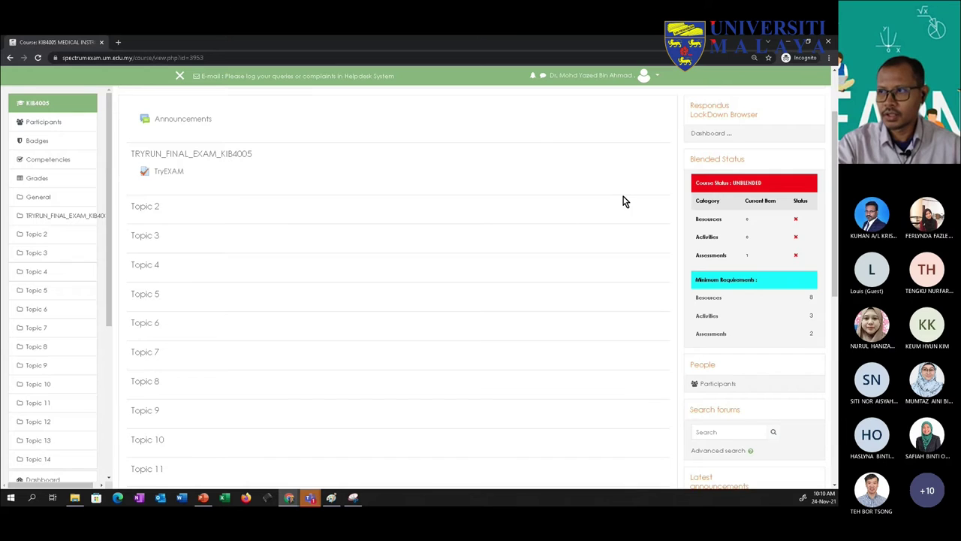
# Step: Turn on editing for the KIB4005 course page
pyautogui.scroll(2, 622, 199)
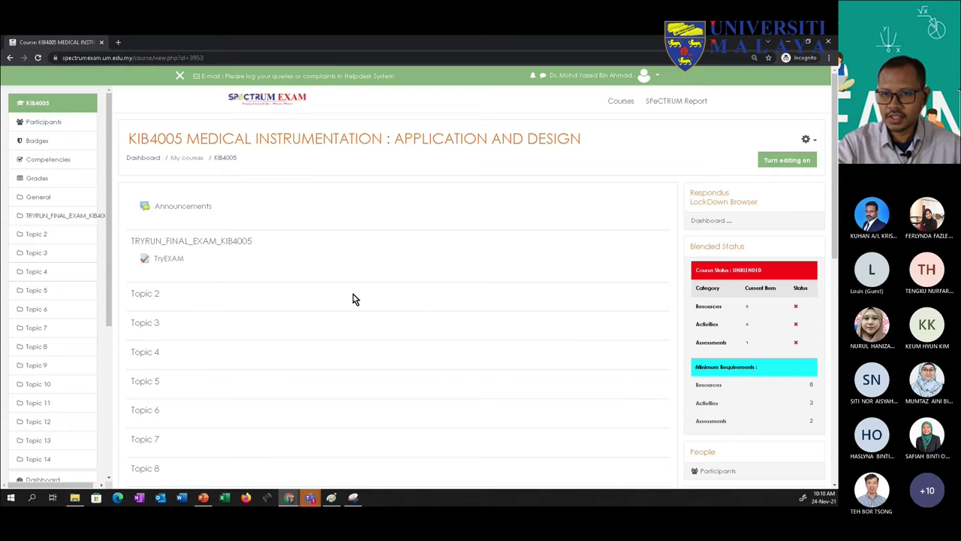
pyautogui.click(777, 162)
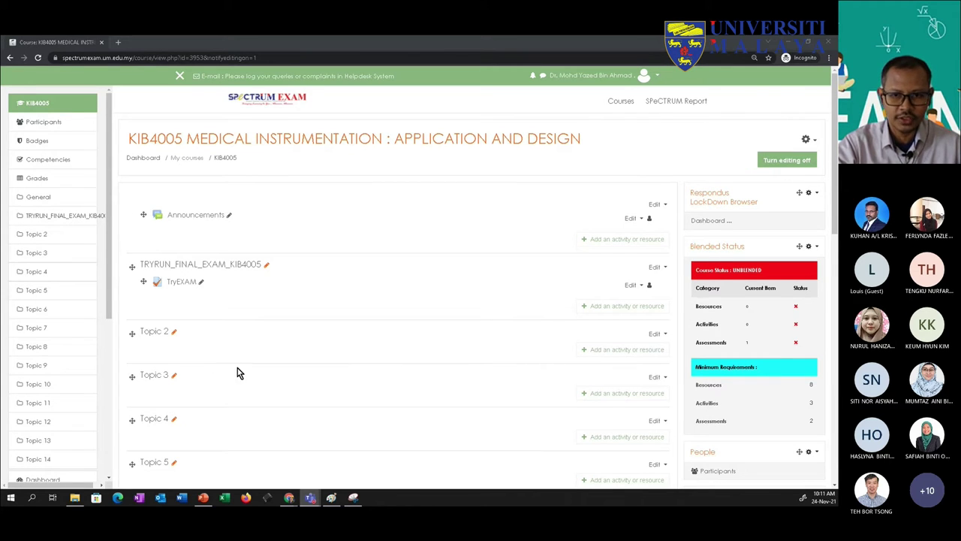
pyautogui.scroll(-1, 425, 360)
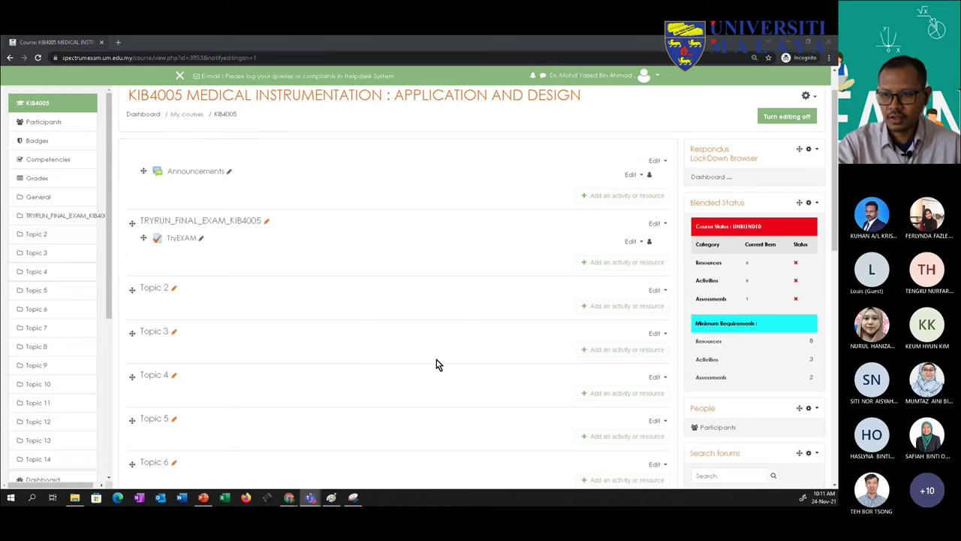
# Step: Rename the Topic 2 section as "GROUPA and GROPB"
pyautogui.click(174, 289)
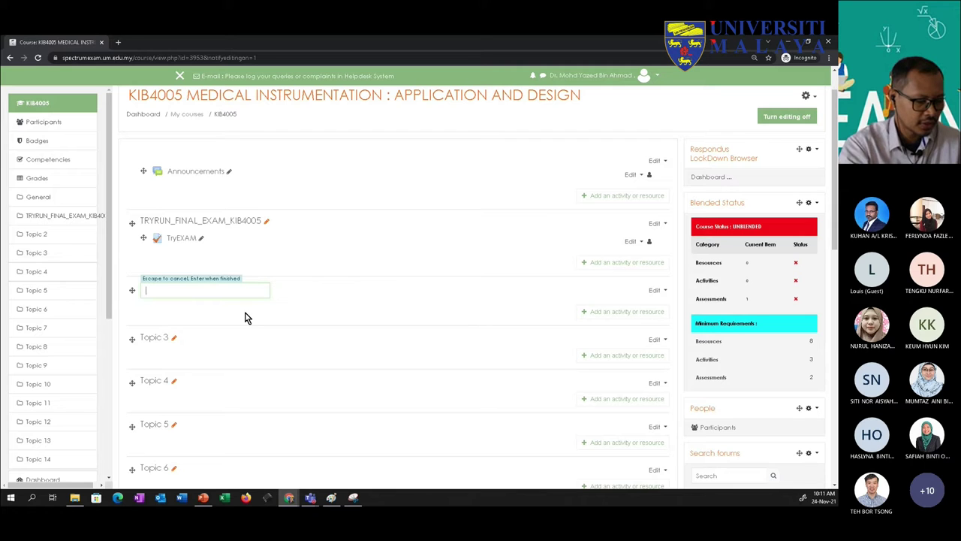
pyautogui.write('GROU')
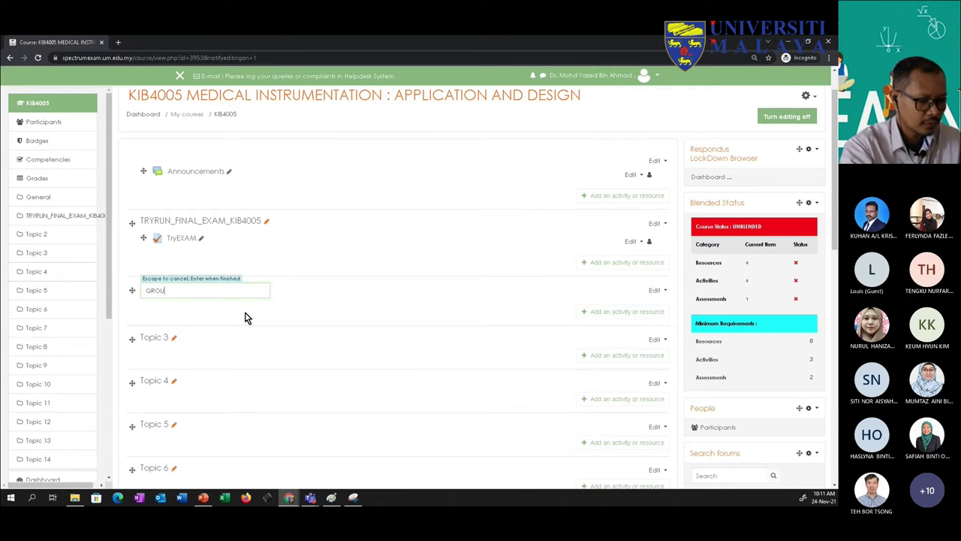
pyautogui.write('P1 ')
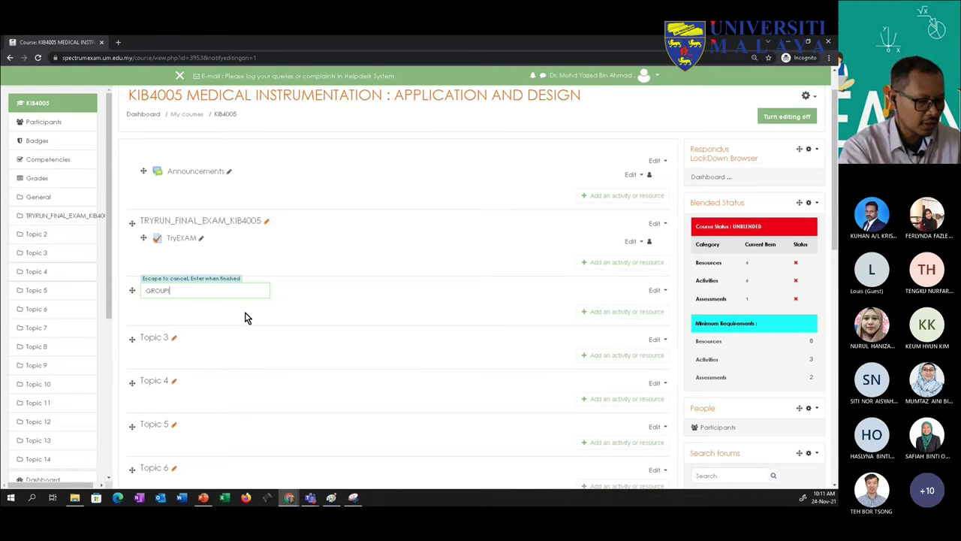
pyautogui.write('and GROUP')
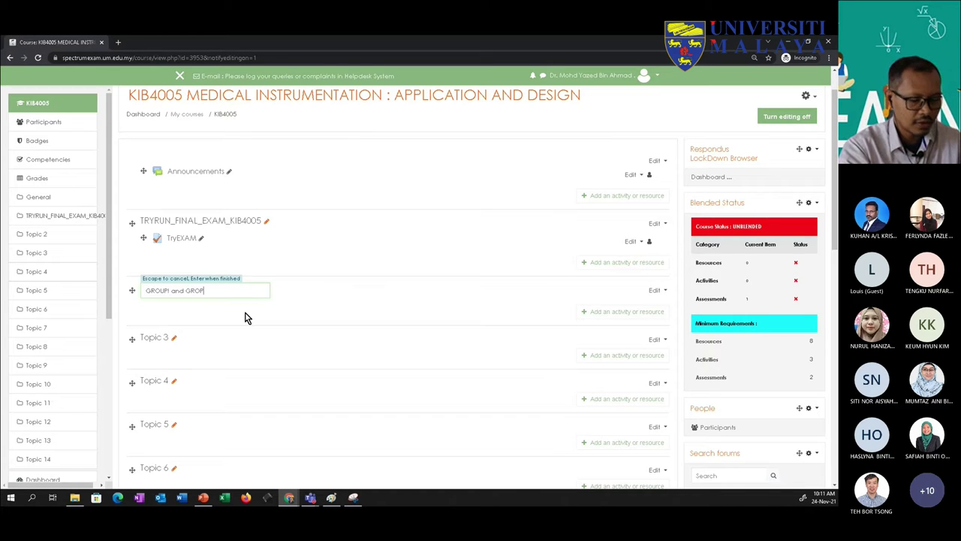
pyautogui.write('2')
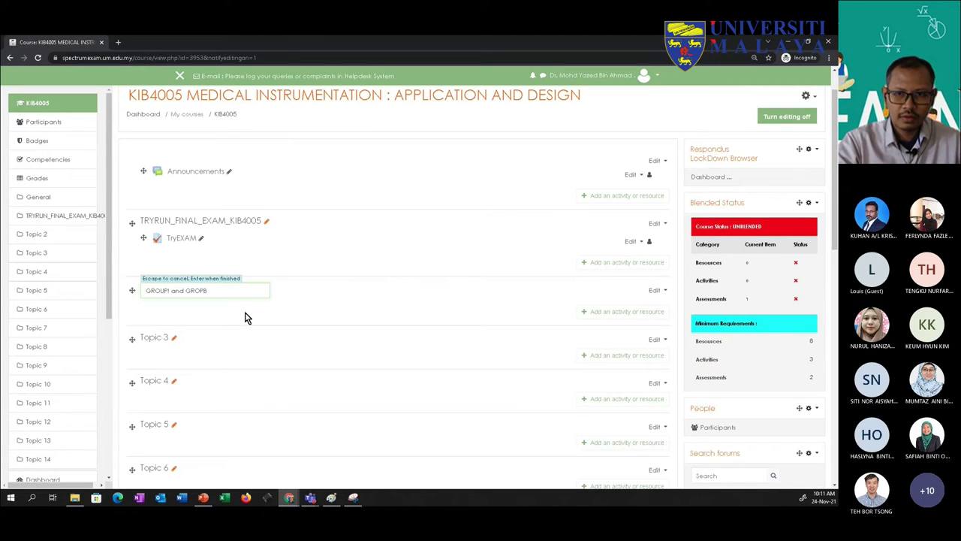
pyautogui.click(167, 290)
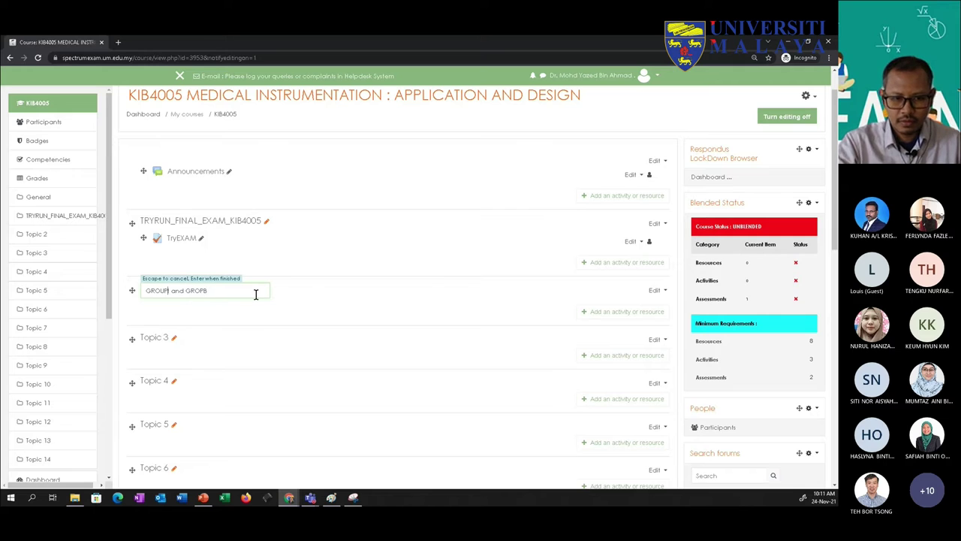
pyautogui.write('A')
pyautogui.press('Return')
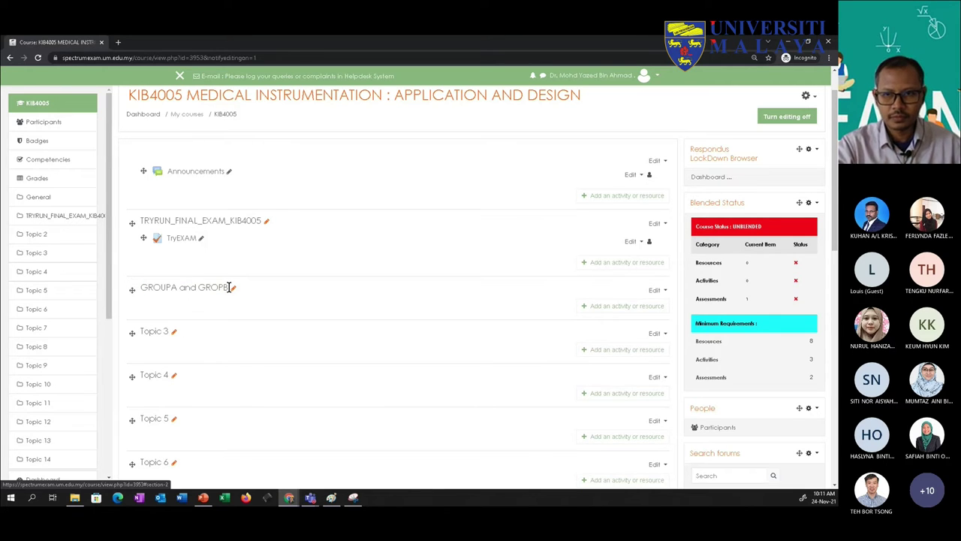
# Step: Correct the renamed section's title to "GROUP_A and GROUP_B"
pyautogui.click(232, 287)
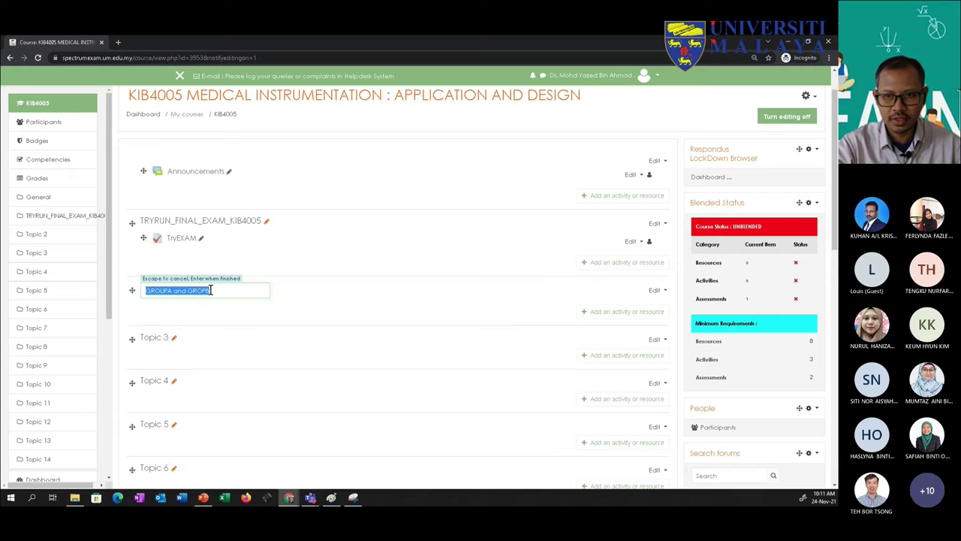
pyautogui.click(211, 291)
pyautogui.press('BackSpace')
pyautogui.press('BackSpace')
pyautogui.write('UPB')
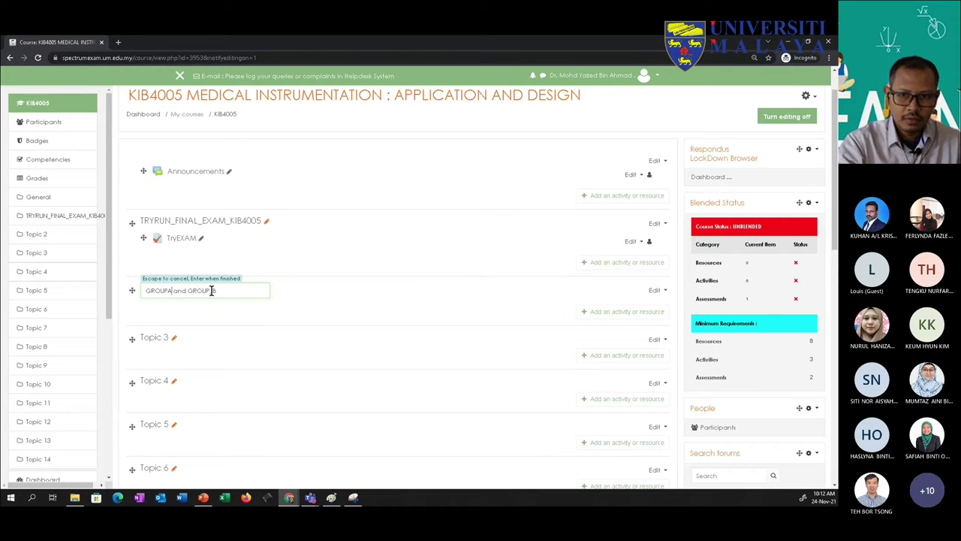
pyautogui.press('Return')
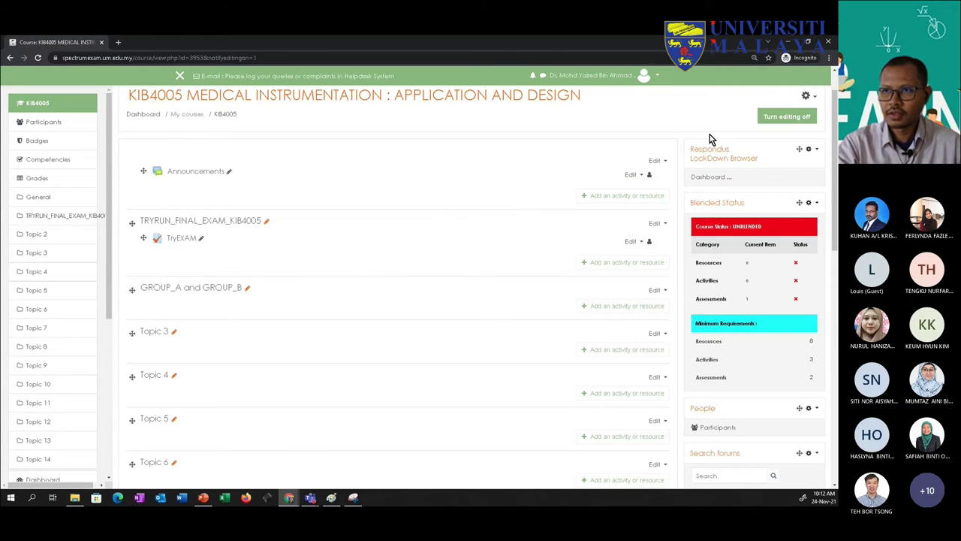
# Step: Look over the user options in the course administration and return to the KIB4005 course page
pyautogui.scroll(1, 764, 171)
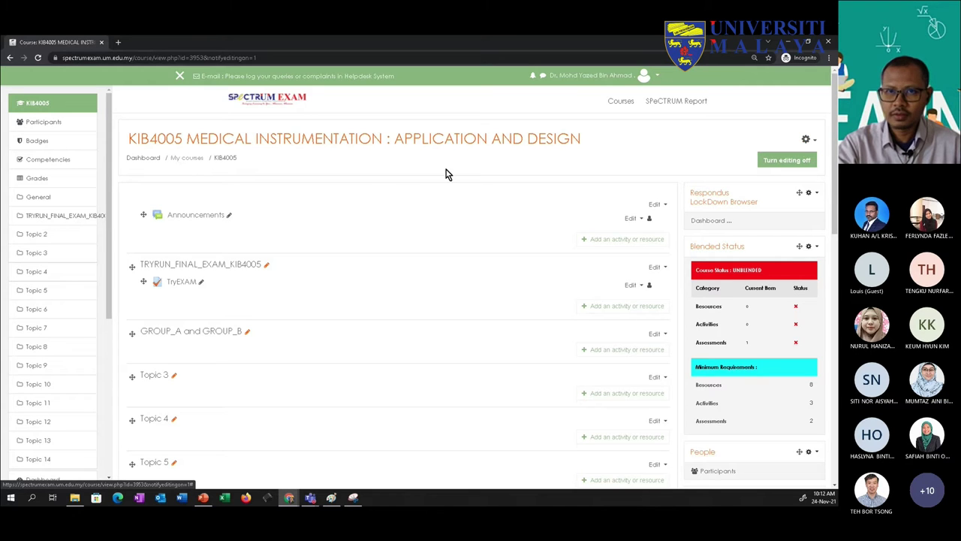
pyautogui.click(807, 140)
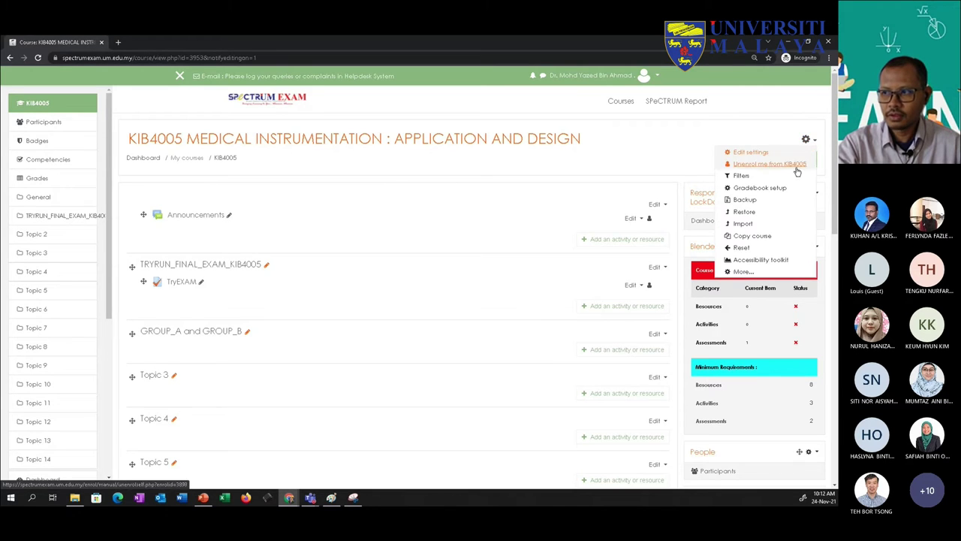
pyautogui.click(741, 271)
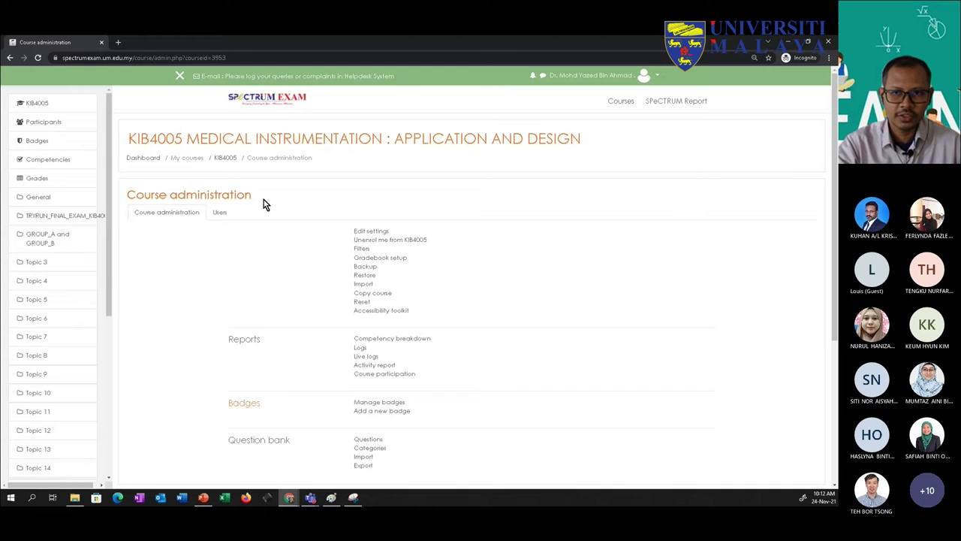
pyautogui.click(221, 216)
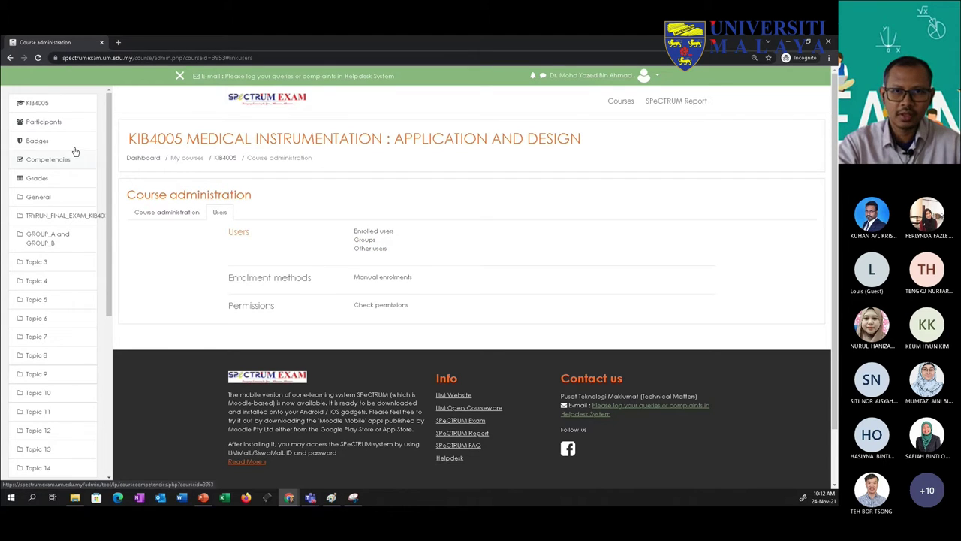
pyautogui.click(34, 102)
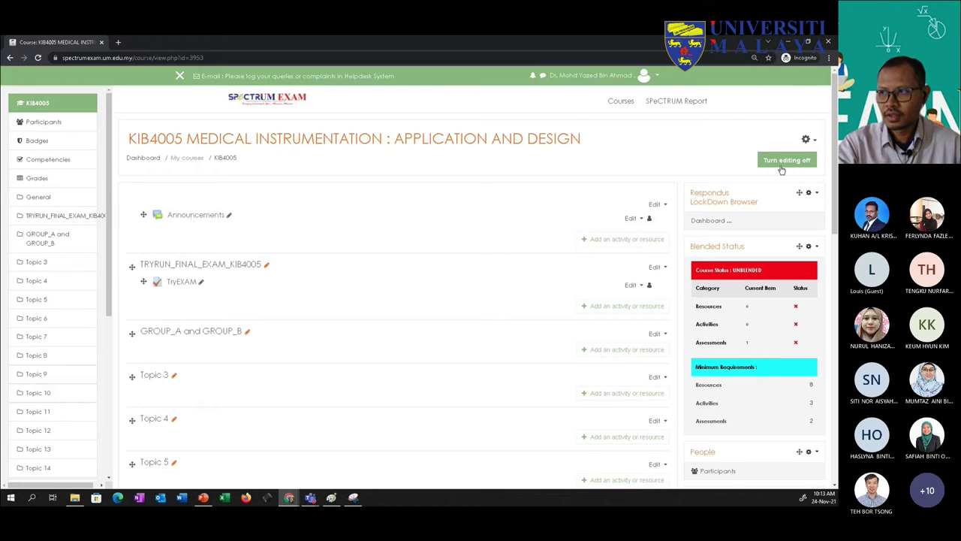
pyautogui.click(812, 142)
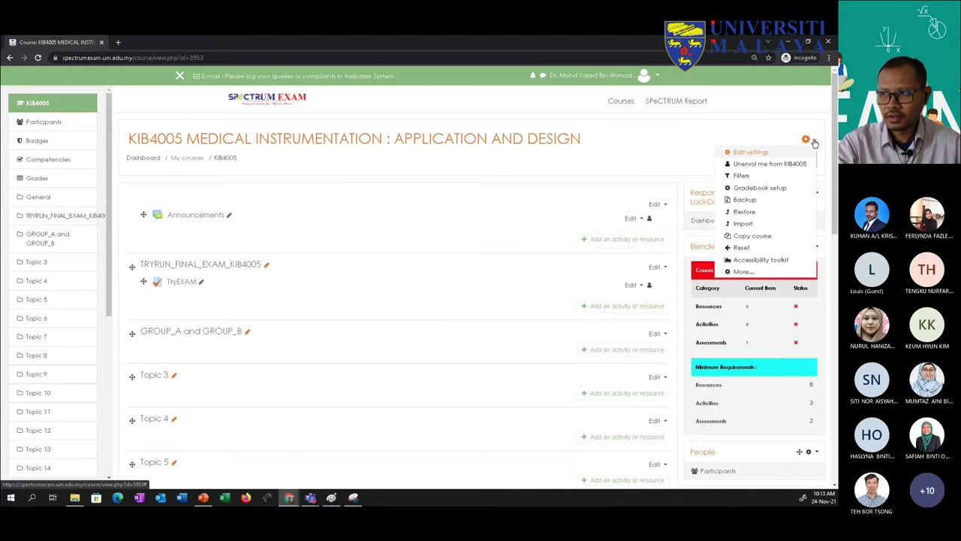
pyautogui.click(603, 155)
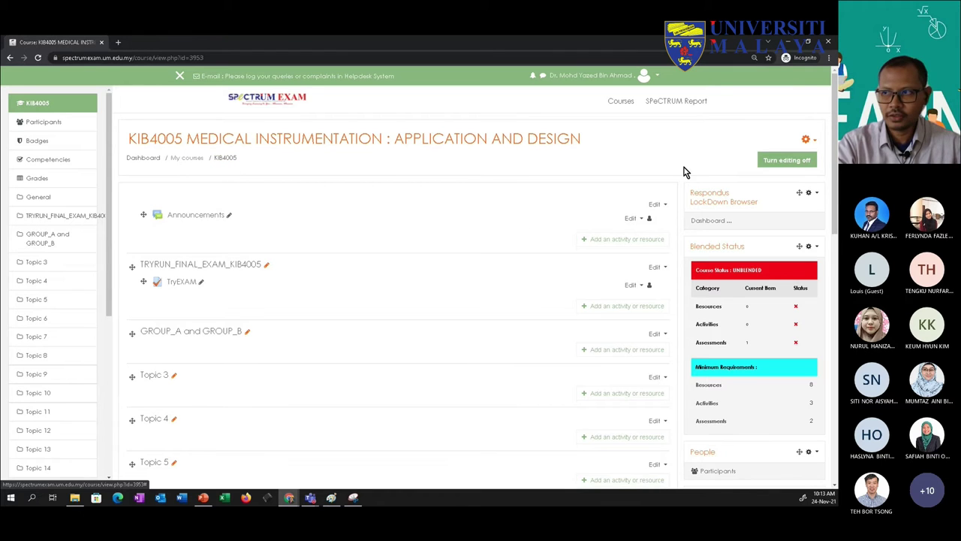
# Step: Open the Groups page from the course's user administration and look over its existing groups and options
pyautogui.click(817, 142)
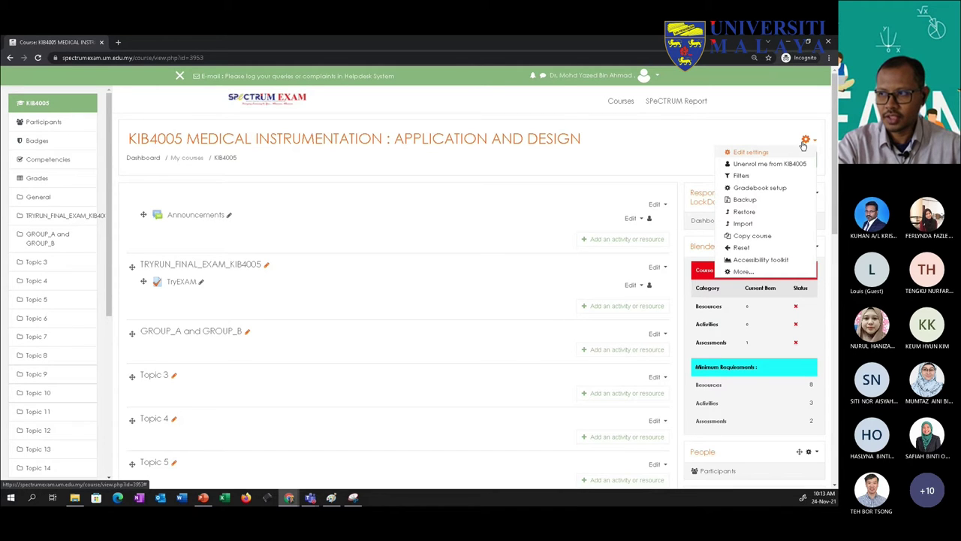
pyautogui.click(742, 275)
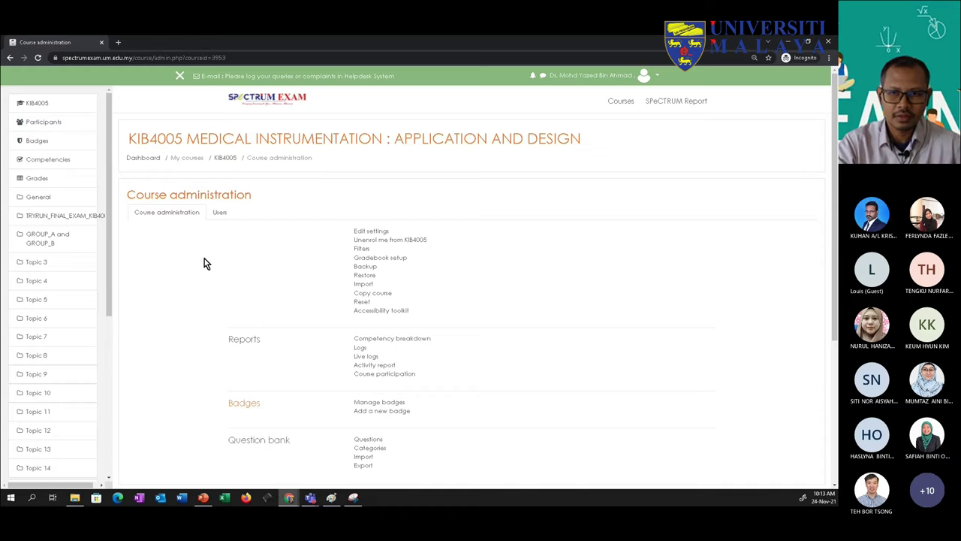
pyautogui.click(218, 214)
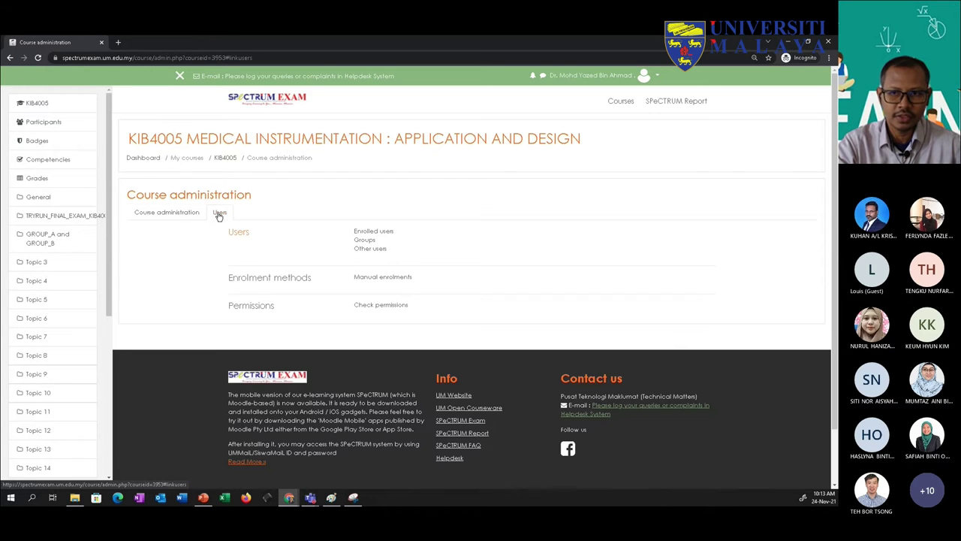
pyautogui.click(360, 241)
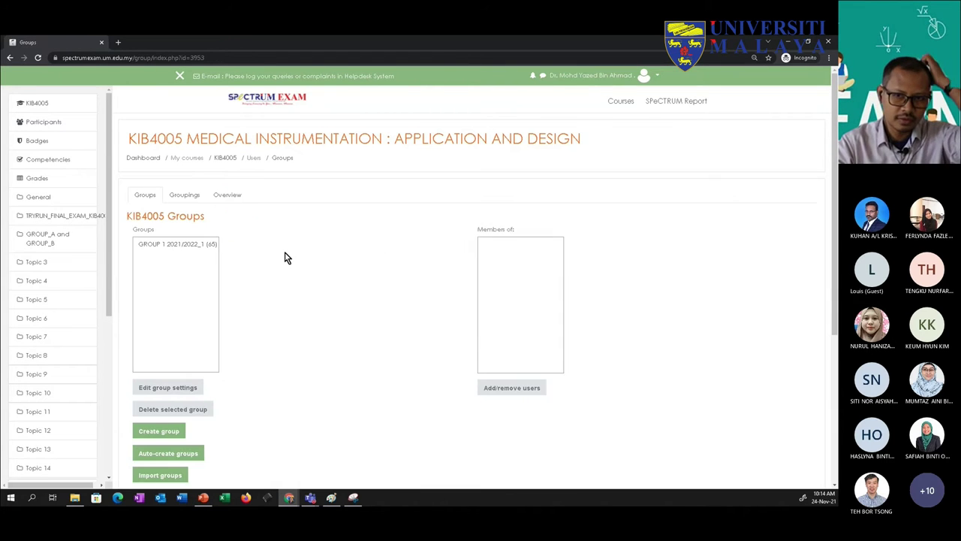
pyautogui.scroll(-2, 284, 259)
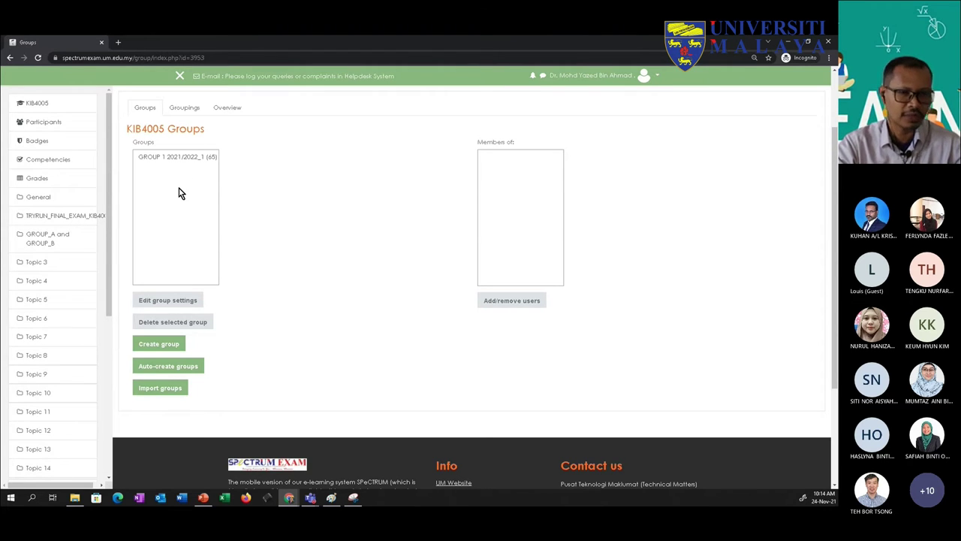
pyautogui.scroll(-1, 184, 211)
pyautogui.scroll(1, 193, 223)
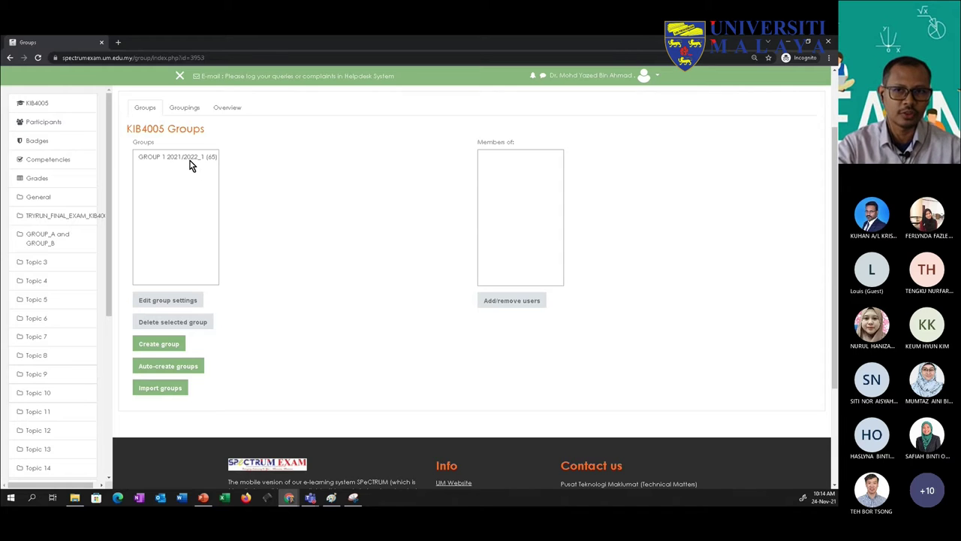
# Step: Create a course group named GRP_A, checking the help on the group ID number before saving it
pyautogui.click(161, 347)
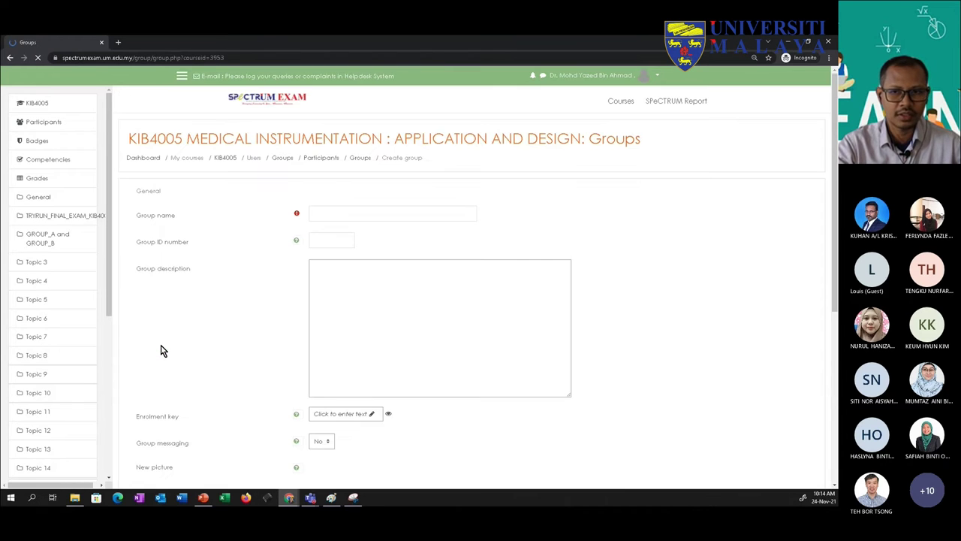
pyautogui.click(349, 214)
pyautogui.write('G')
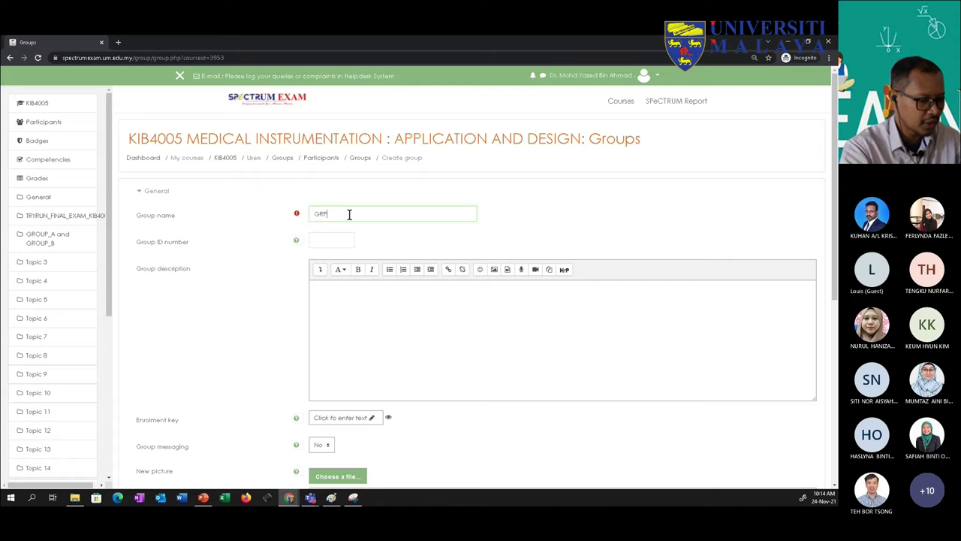
pyautogui.write('RP_A')
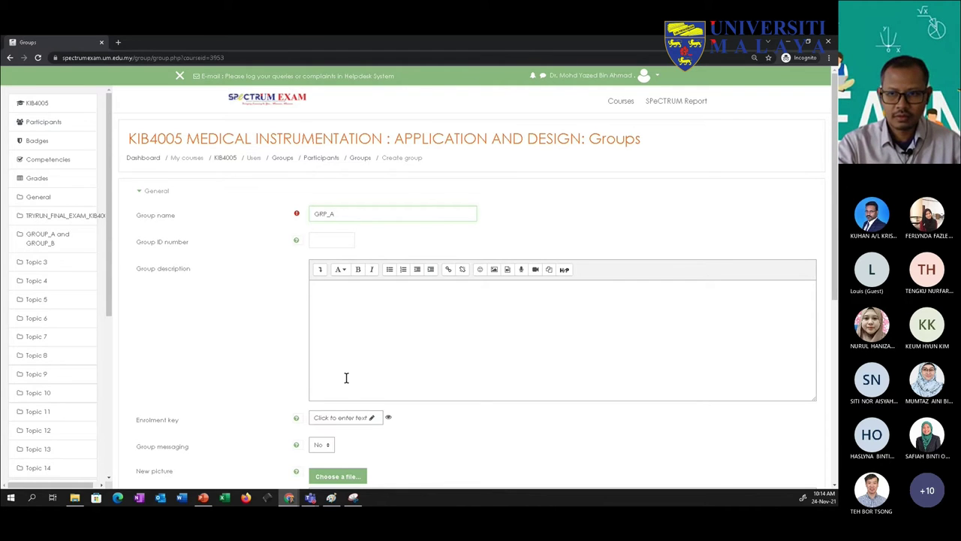
pyautogui.scroll(-1, 347, 372)
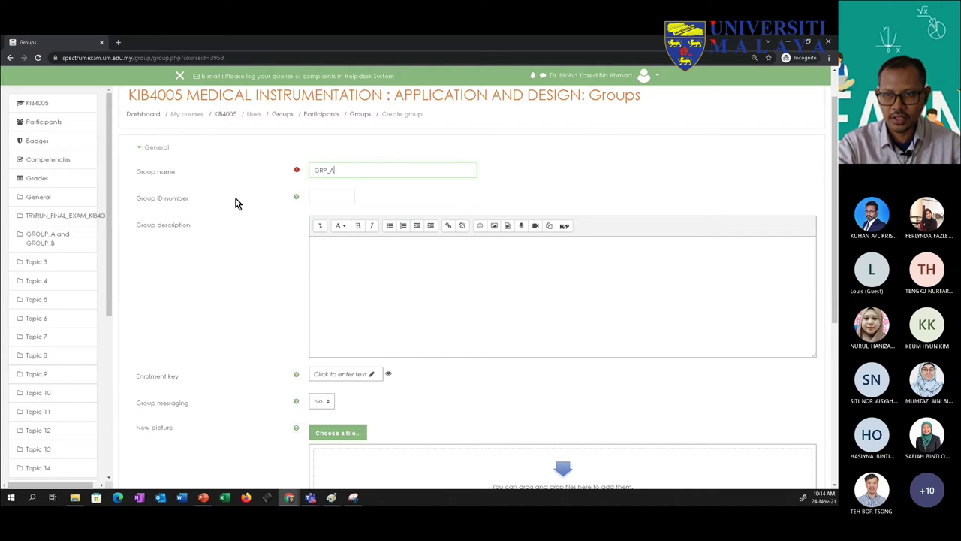
pyautogui.click(297, 198)
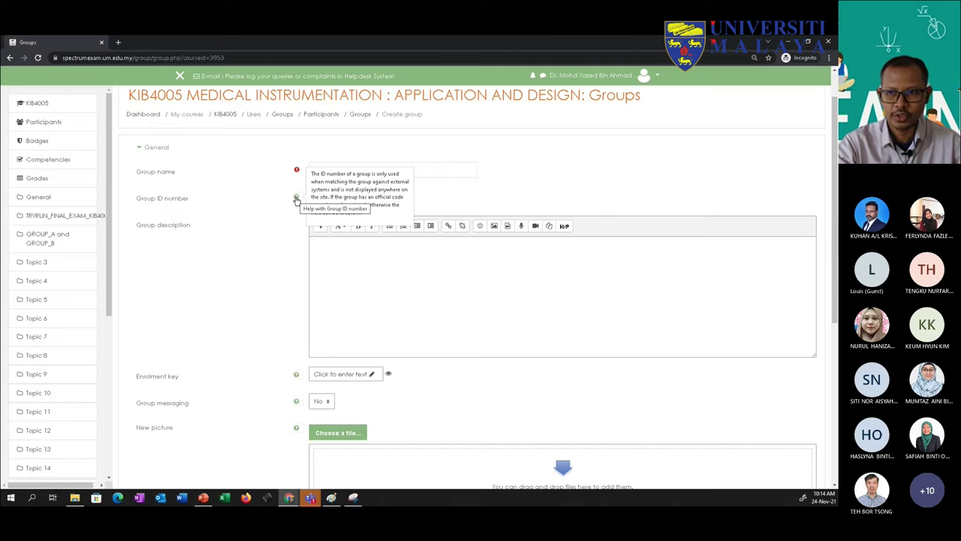
pyautogui.click(339, 259)
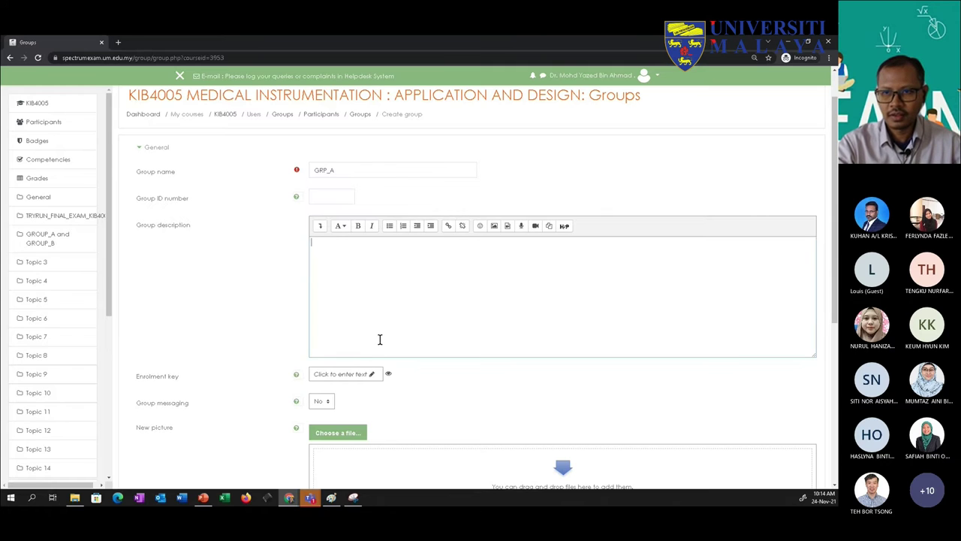
pyautogui.scroll(-1, 375, 335)
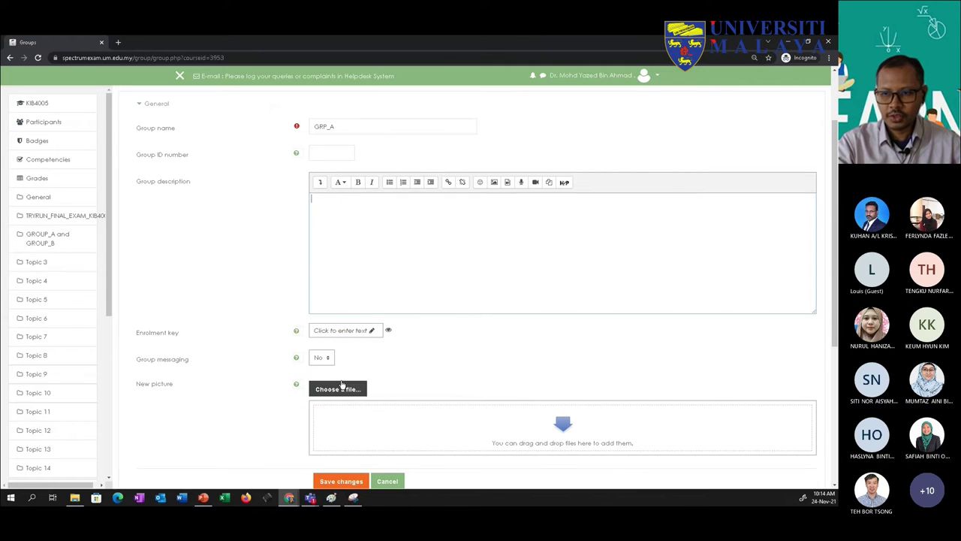
pyautogui.scroll(-1, 342, 384)
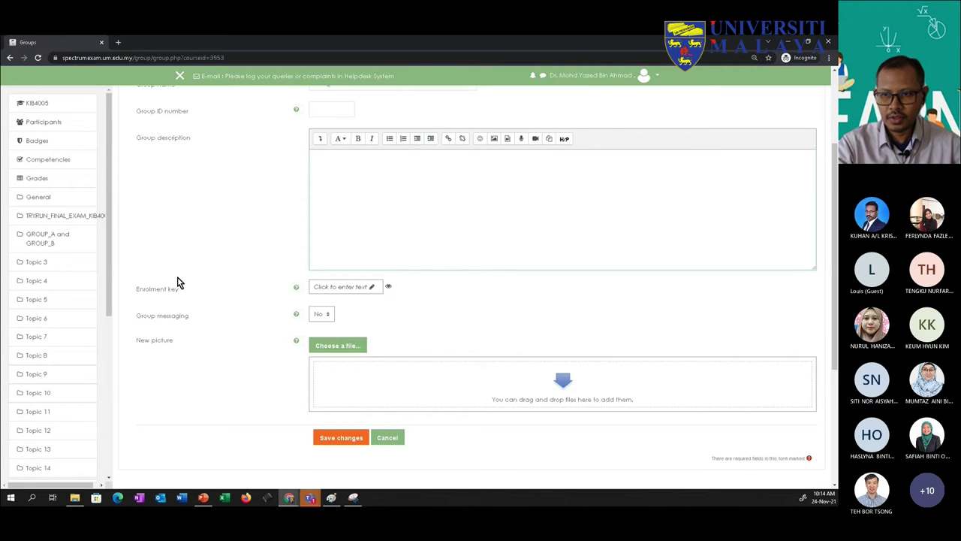
pyautogui.click(335, 442)
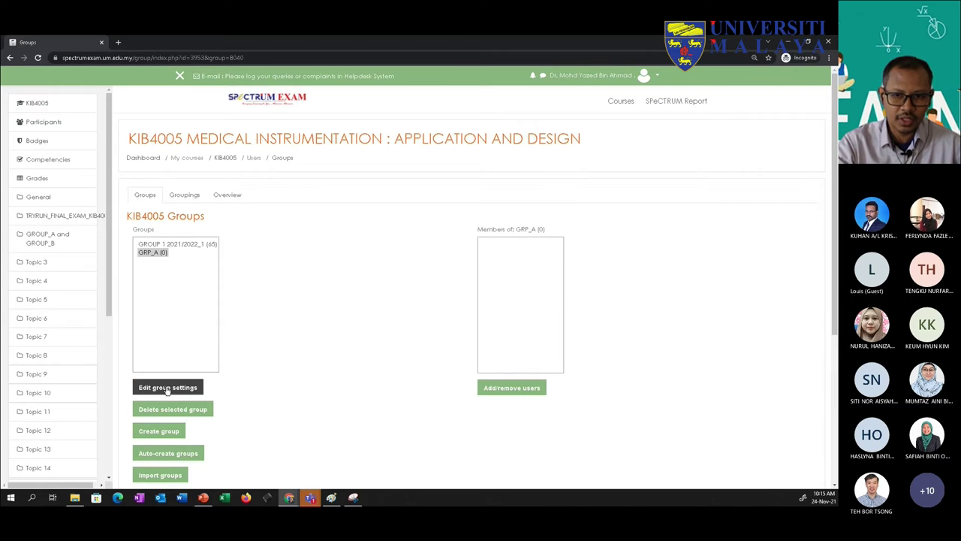
# Step: Create a second course group named GRP_B in KIB4005
pyautogui.click(164, 433)
pyautogui.click(326, 213)
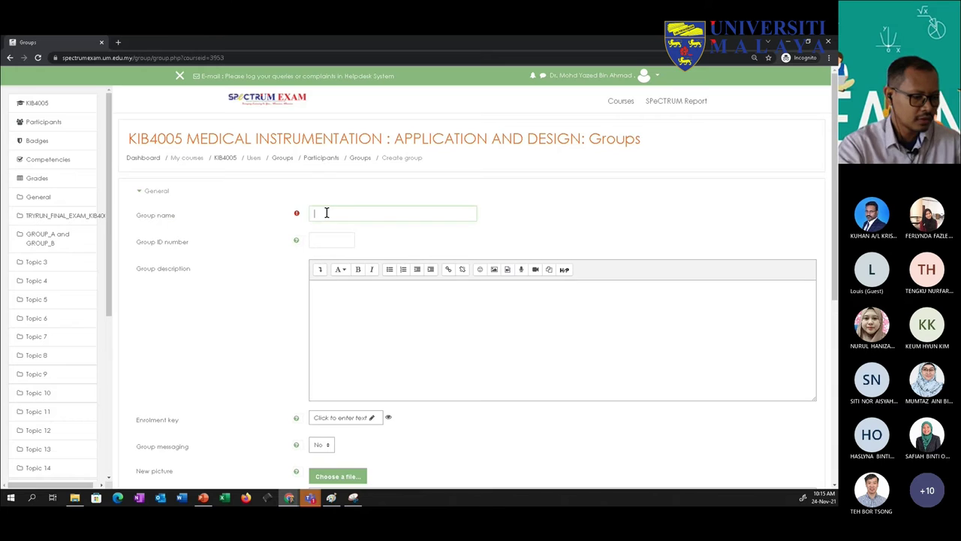
pyautogui.write('GROUPB')
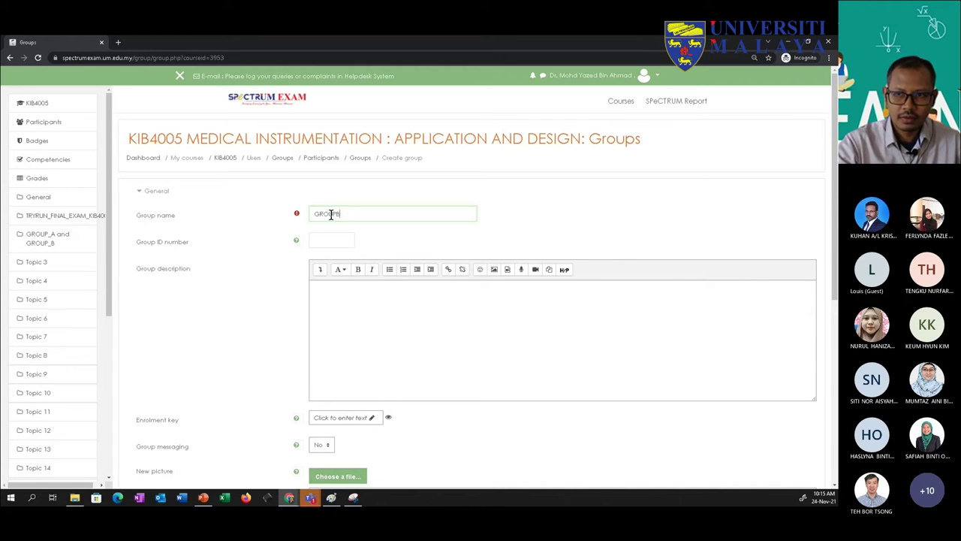
pyautogui.click(328, 214)
pyautogui.press('BackSpace')
pyautogui.press('BackSpace')
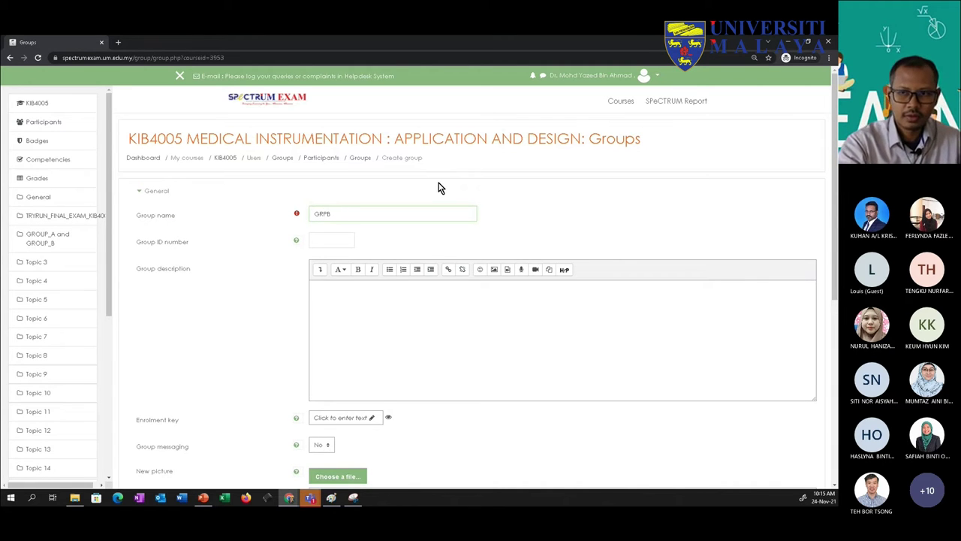
pyautogui.write('_')
pyautogui.scroll(-3, 391, 270)
pyautogui.click(331, 438)
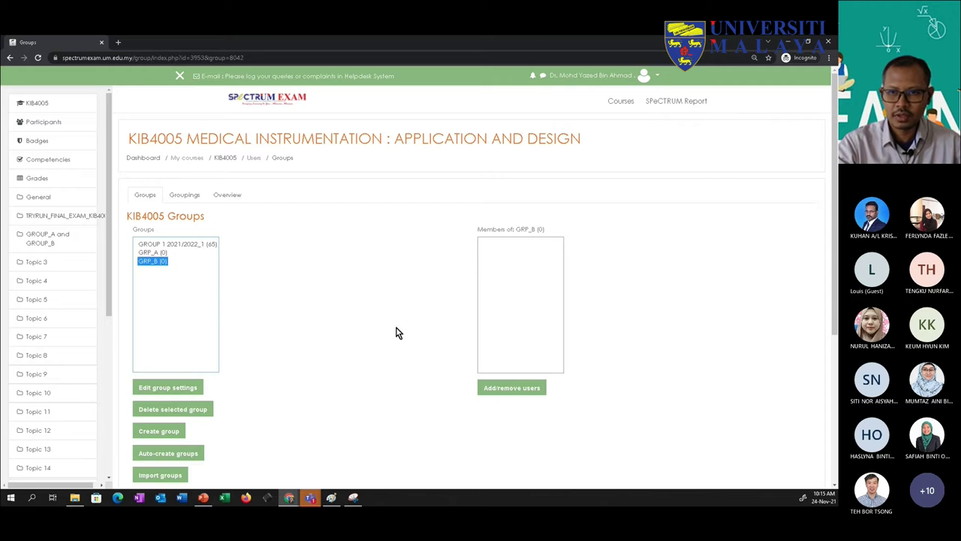
# Step: Add the first three listed students to the GRP_A group and return to the groups overview
pyautogui.click(152, 252)
pyautogui.click(513, 391)
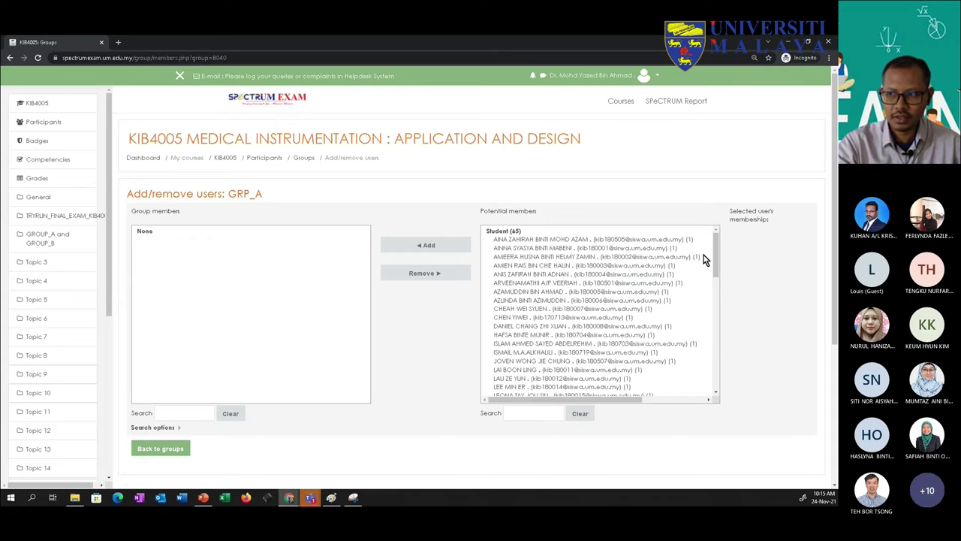
pyautogui.scroll(-1, 631, 248)
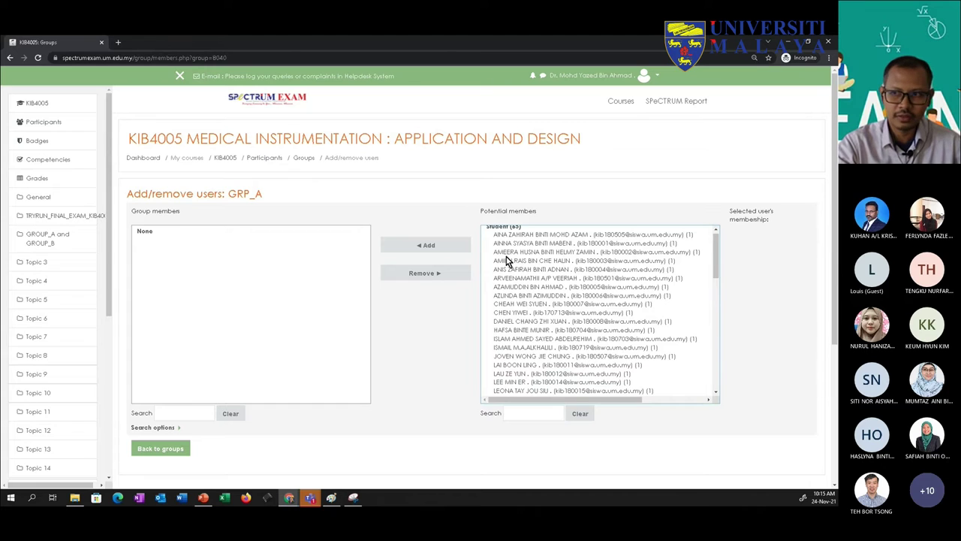
pyautogui.click(528, 234)
pyautogui.keyDown('shift'); pyautogui.click(522, 253); pyautogui.keyUp('shift')
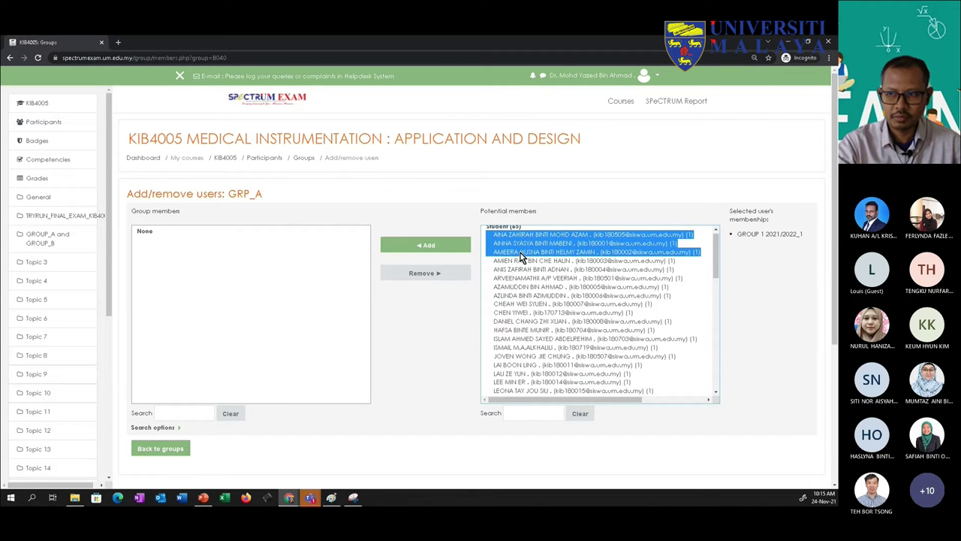
pyautogui.click(420, 248)
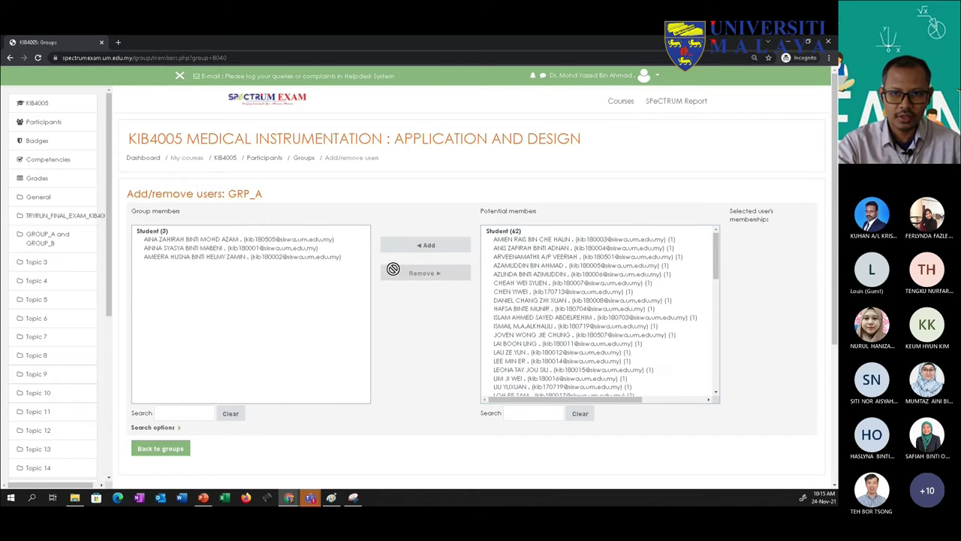
pyautogui.click(160, 449)
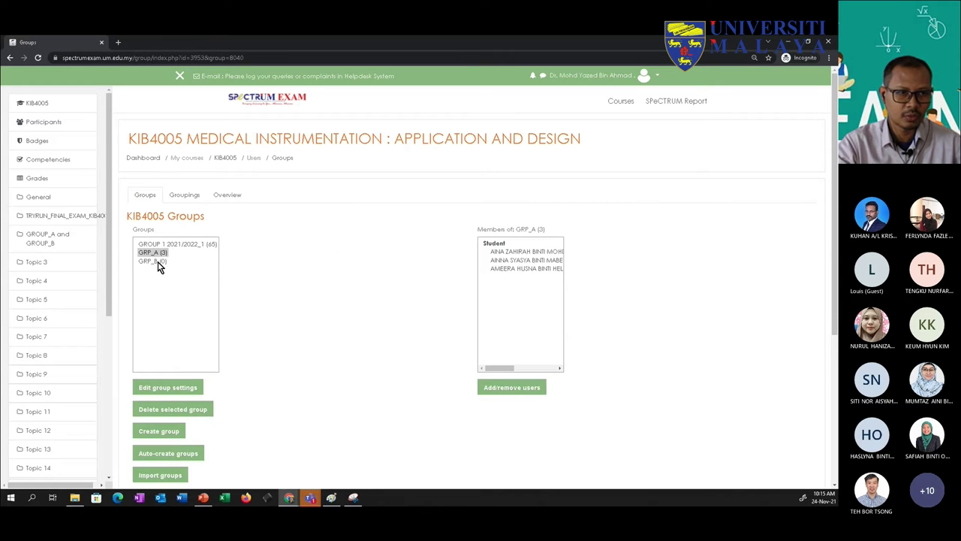
# Step: Add to GRP_B the four students listed right after GRP_A's members, and return to the groups overview
pyautogui.click(151, 261)
pyautogui.click(500, 389)
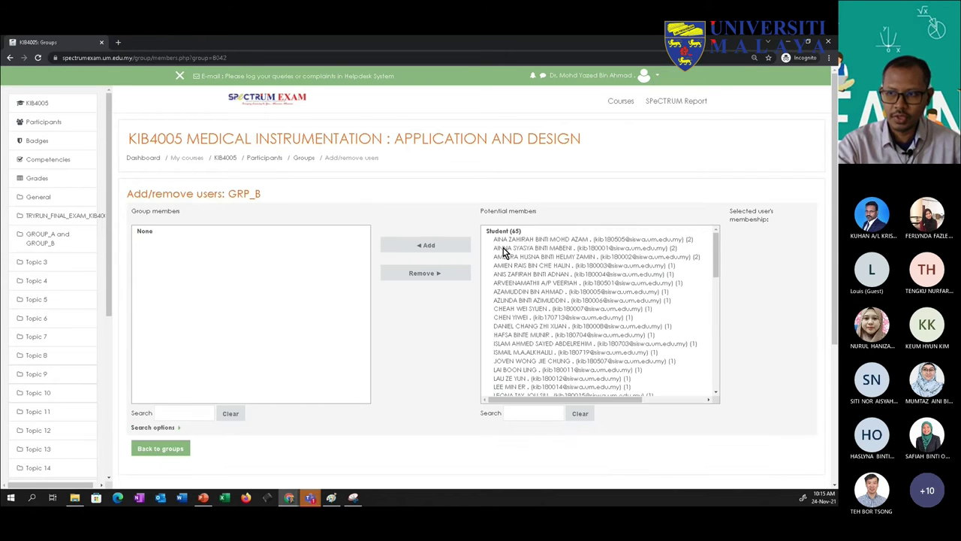
pyautogui.click(507, 266)
pyautogui.keyDown('shift'); pyautogui.click(507, 293); pyautogui.keyUp('shift')
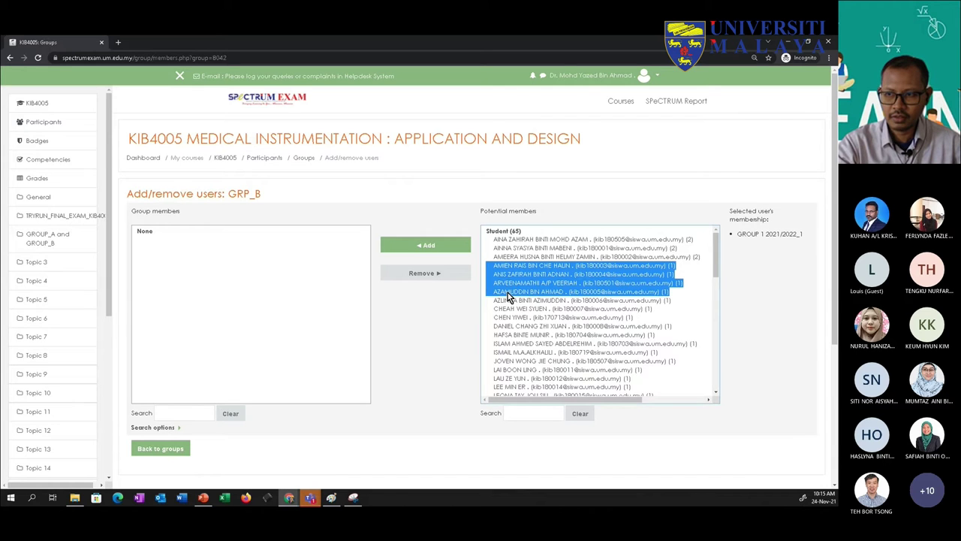
pyautogui.click(424, 245)
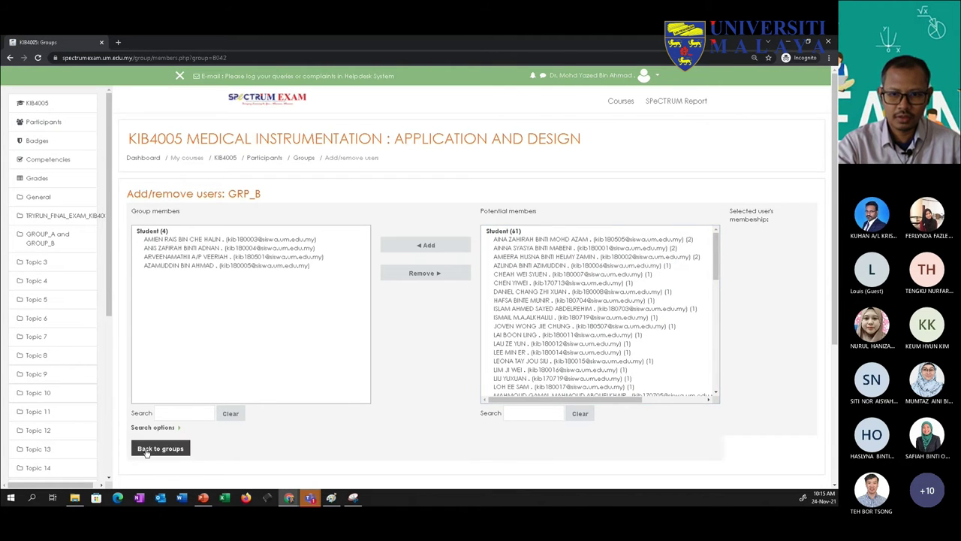
pyautogui.scroll(-3, 435, 407)
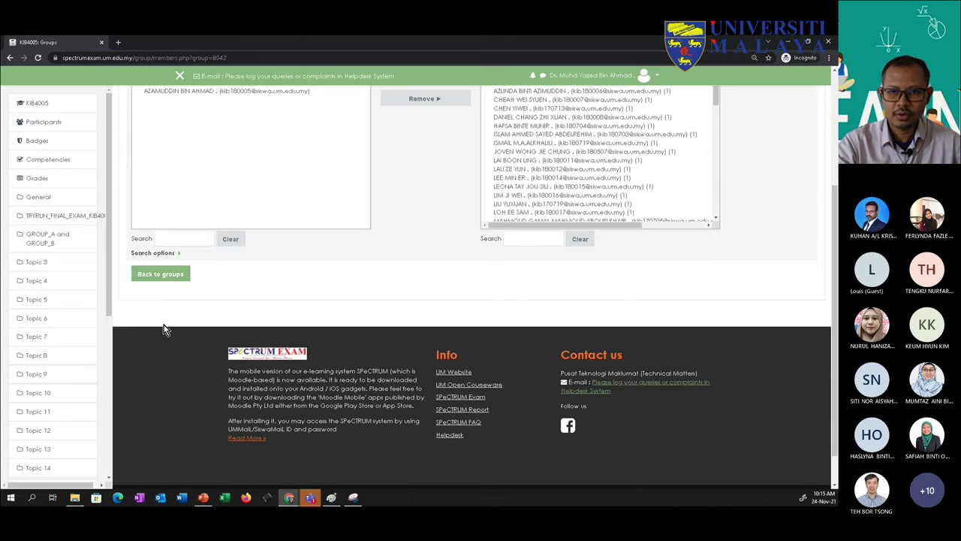
pyautogui.scroll(2, 164, 325)
pyautogui.click(188, 363)
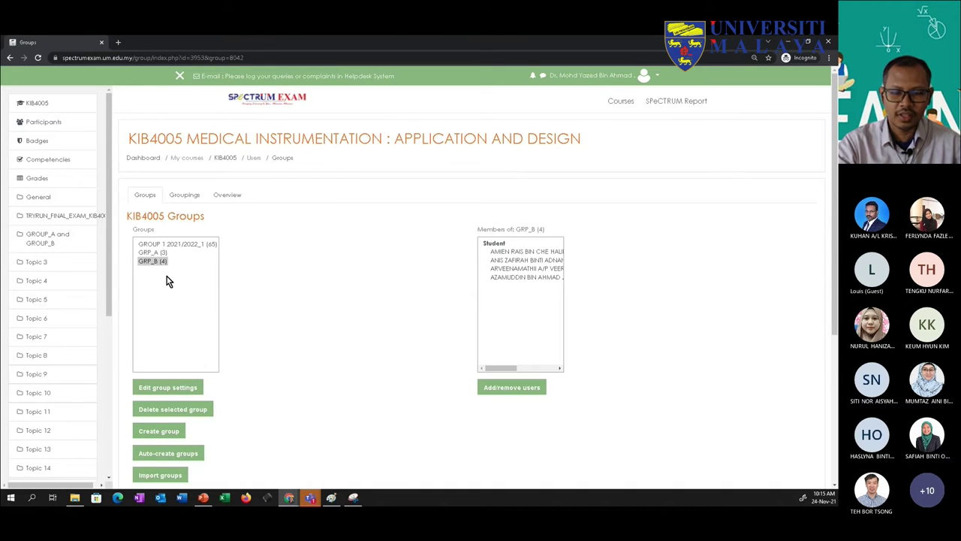
pyautogui.click(188, 308)
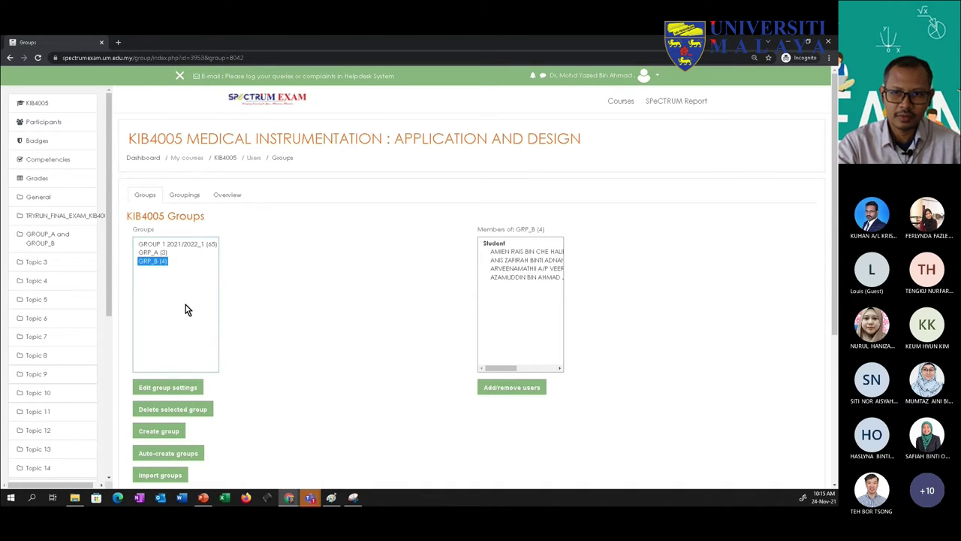
# Step: Start auto-creating groups based on the number of groups, with a group/member count of 4
pyautogui.scroll(-1, 313, 340)
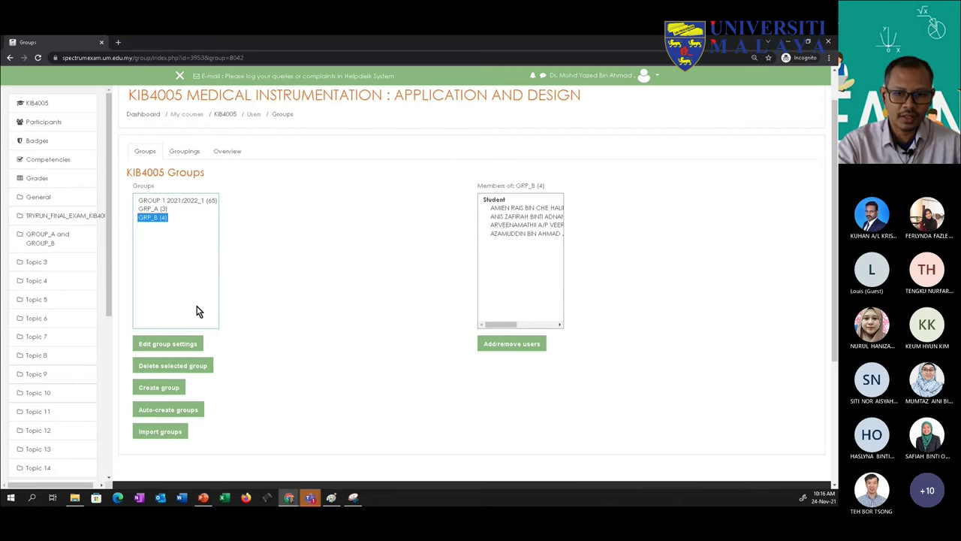
pyautogui.click(187, 410)
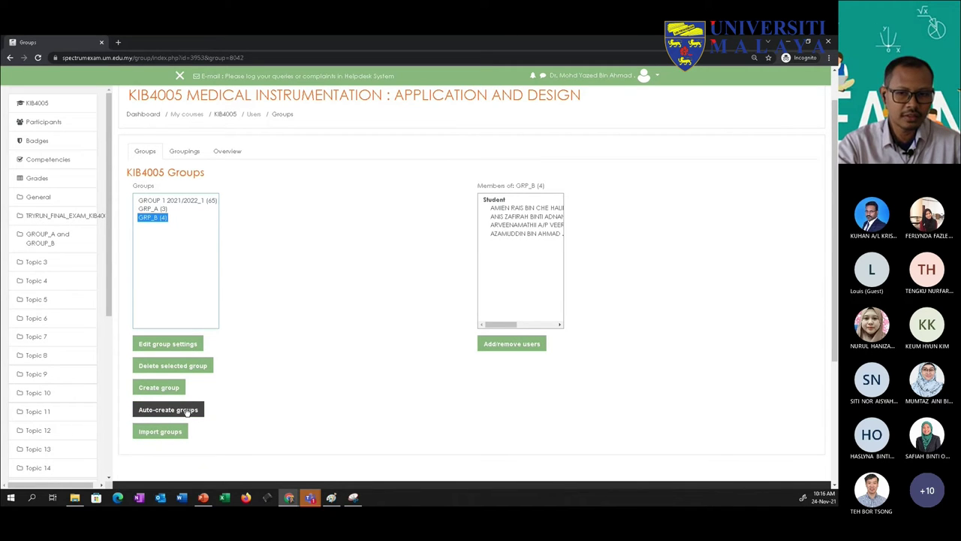
pyautogui.click(193, 414)
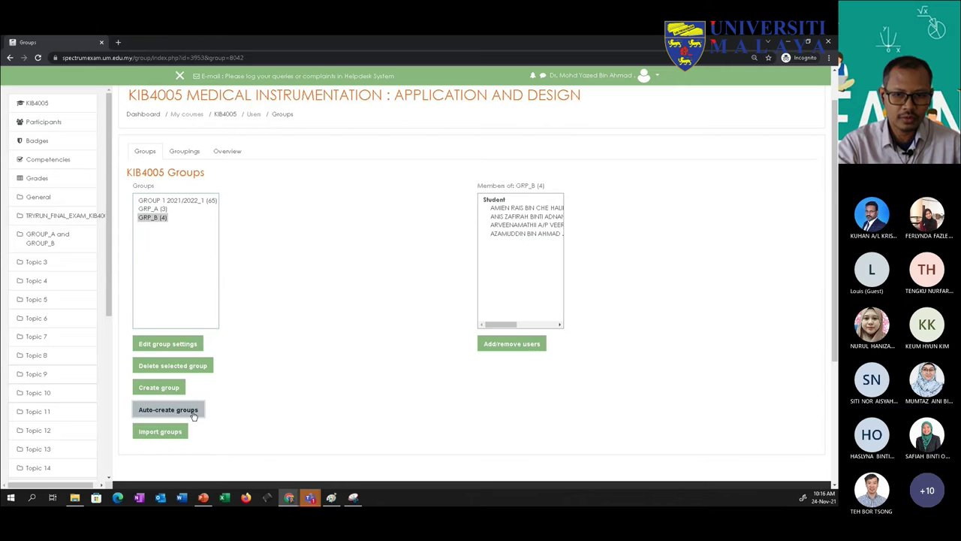
pyautogui.scroll(-3, 248, 343)
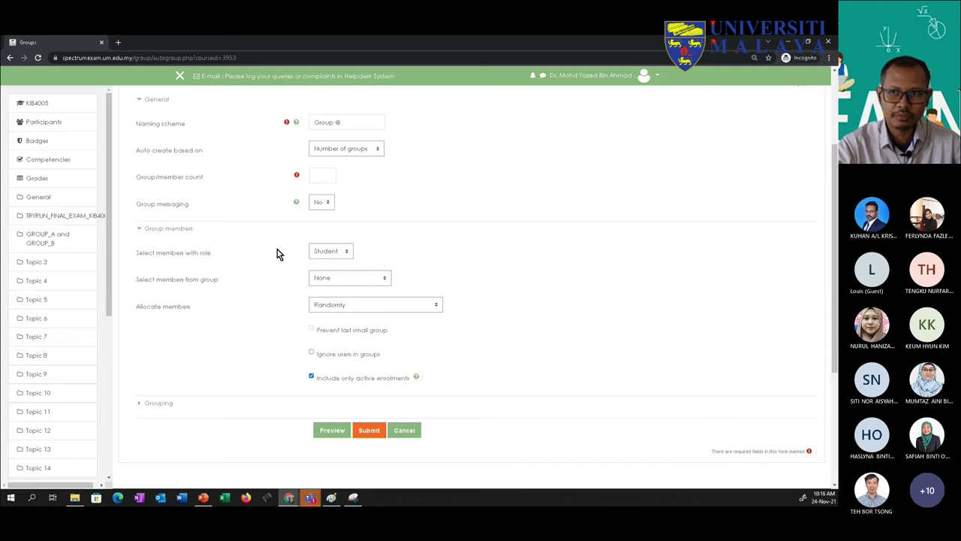
pyautogui.click(343, 122)
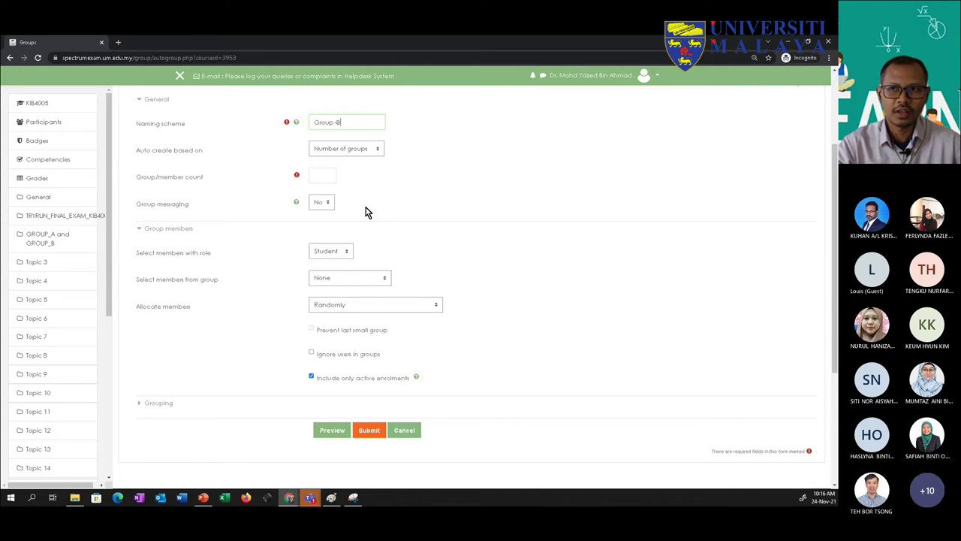
pyautogui.click(337, 155)
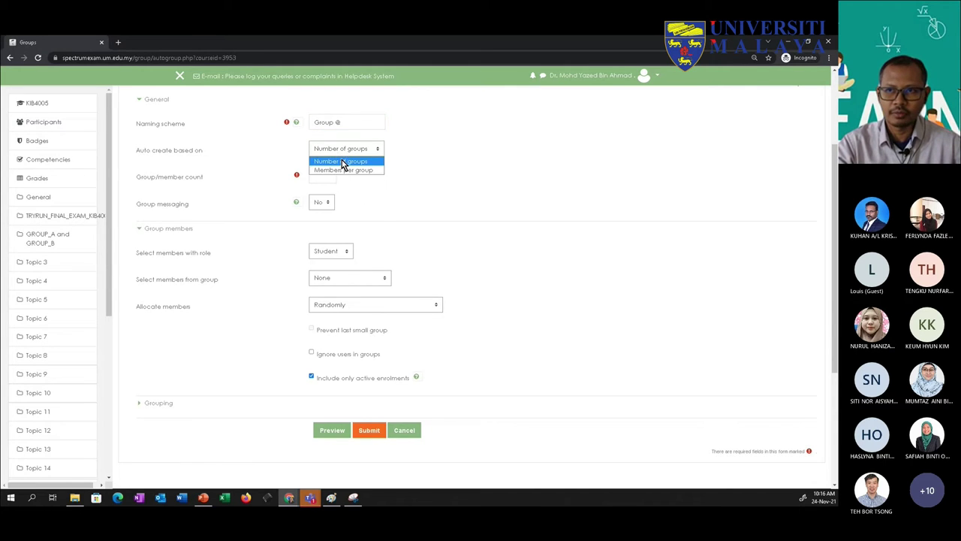
pyautogui.click(341, 164)
pyautogui.click(328, 176)
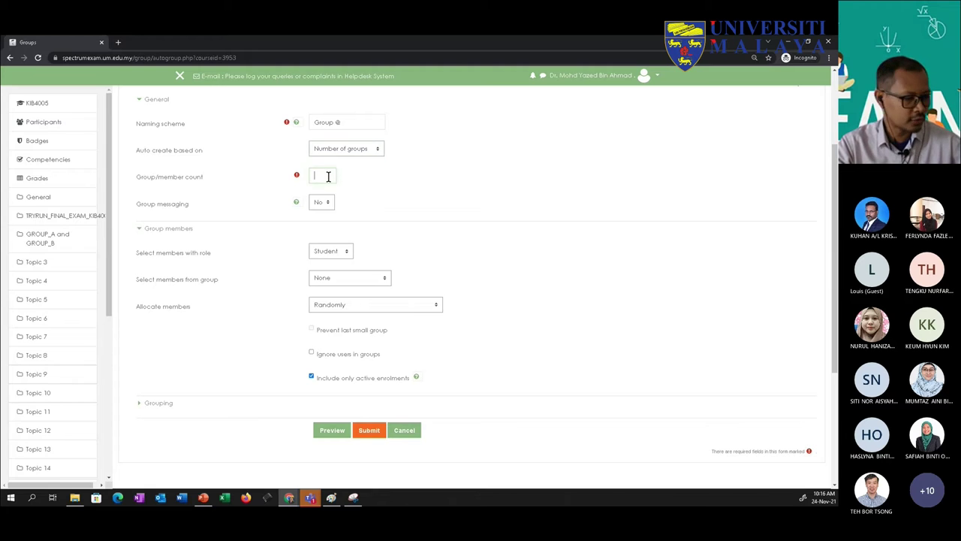
pyautogui.click(372, 191)
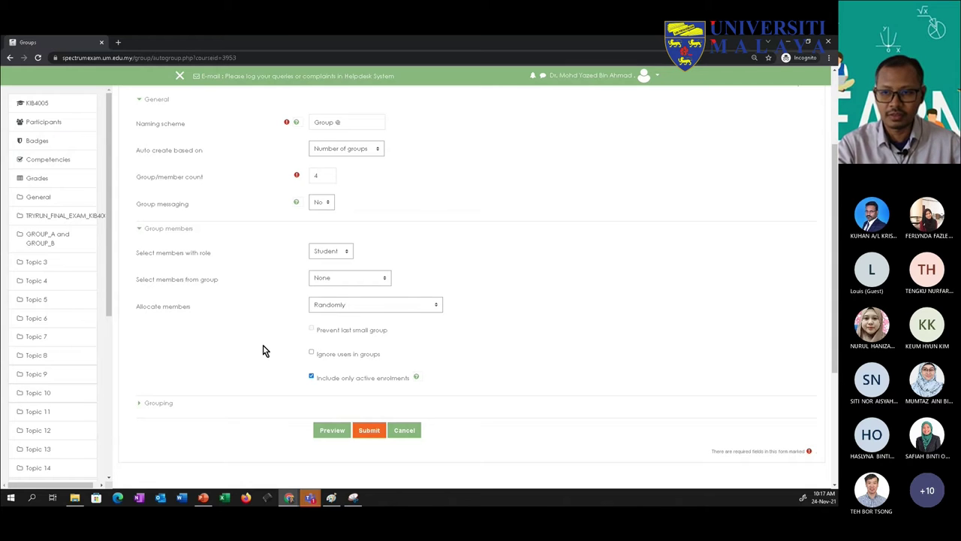
# Step: Examine the available ways of allocating members and the remaining settings for the auto-created groups
pyautogui.click(329, 306)
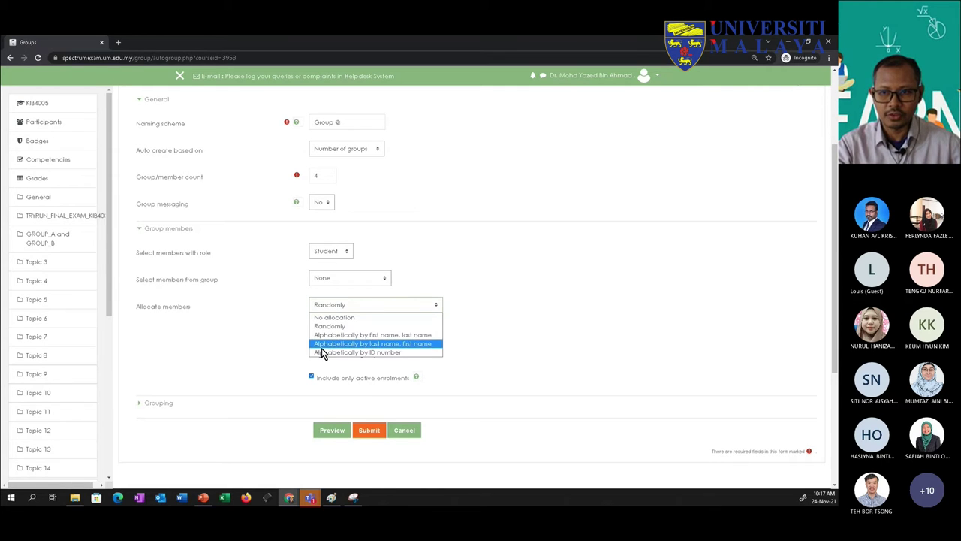
pyautogui.click(264, 347)
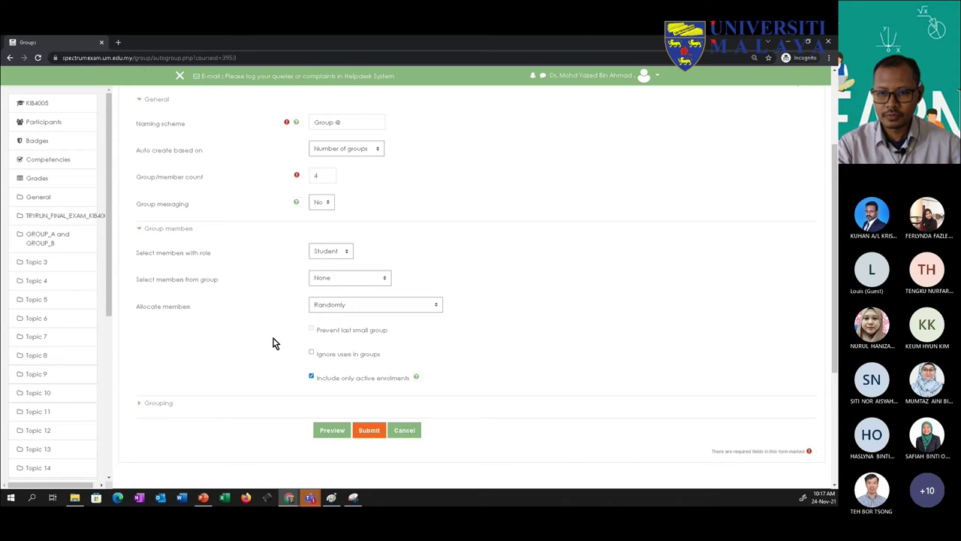
pyautogui.scroll(-1, 193, 341)
pyautogui.scroll(1, 198, 339)
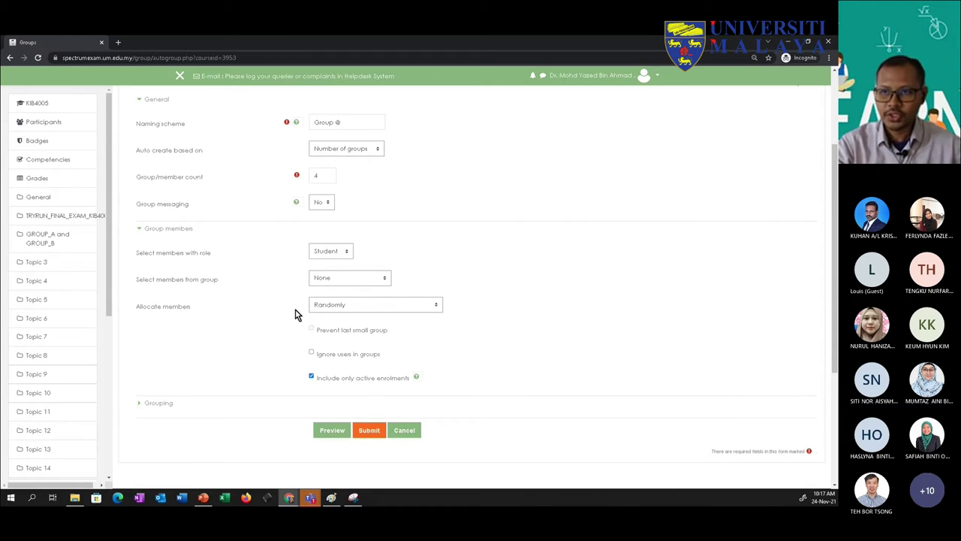
pyautogui.scroll(1, 301, 298)
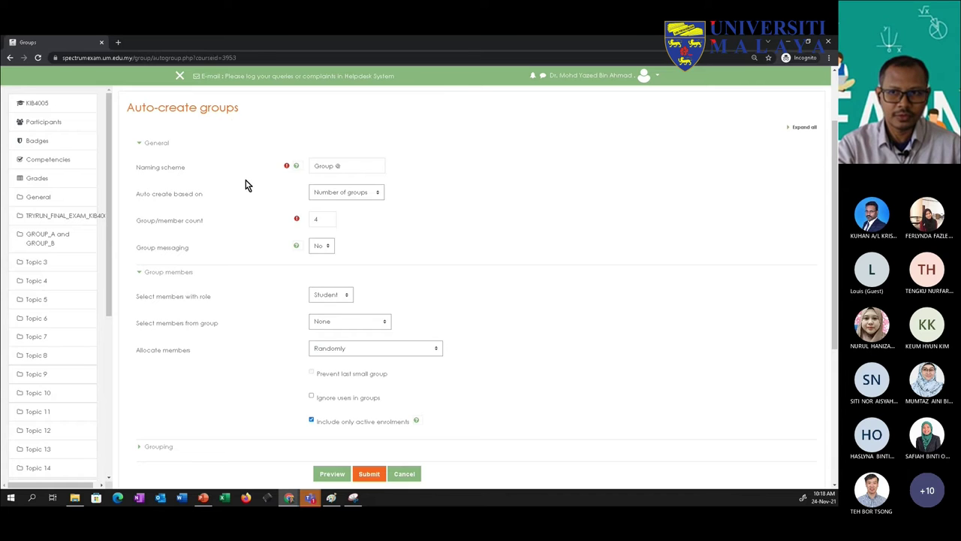
# Step: Replace "Group" with "KUMPULAN" in the naming scheme of the auto-created groups, keeping the @ placeholder
pyautogui.click(334, 165)
pyautogui.doubleClick(333, 165)
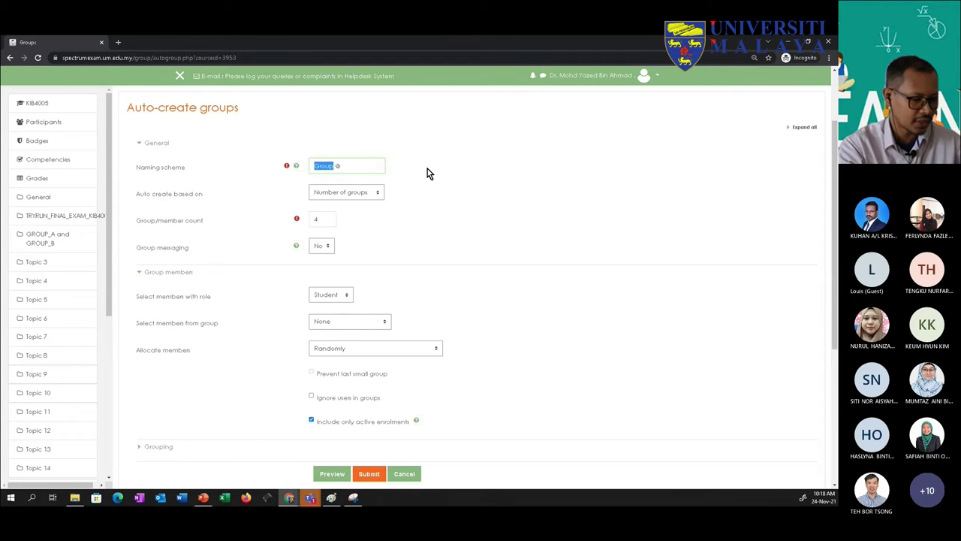
pyautogui.write('KUMPULA')
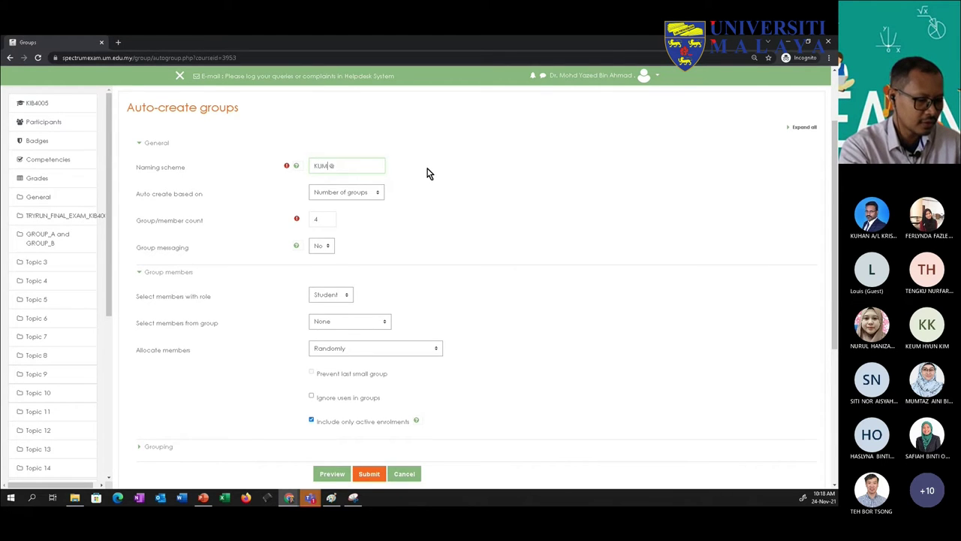
pyautogui.write('N')
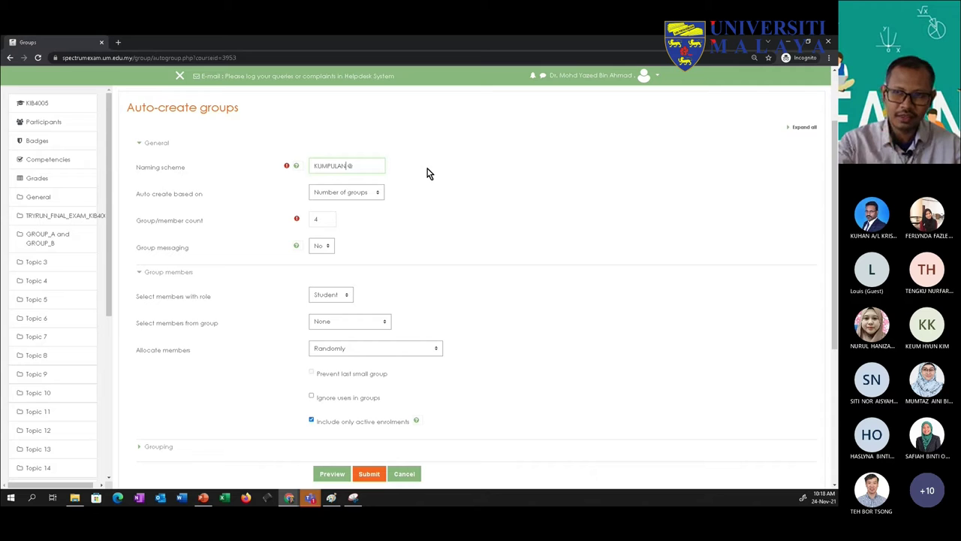
# Step: Restore the naming scheme of the auto-created groups to "Group @"
pyautogui.click(340, 166)
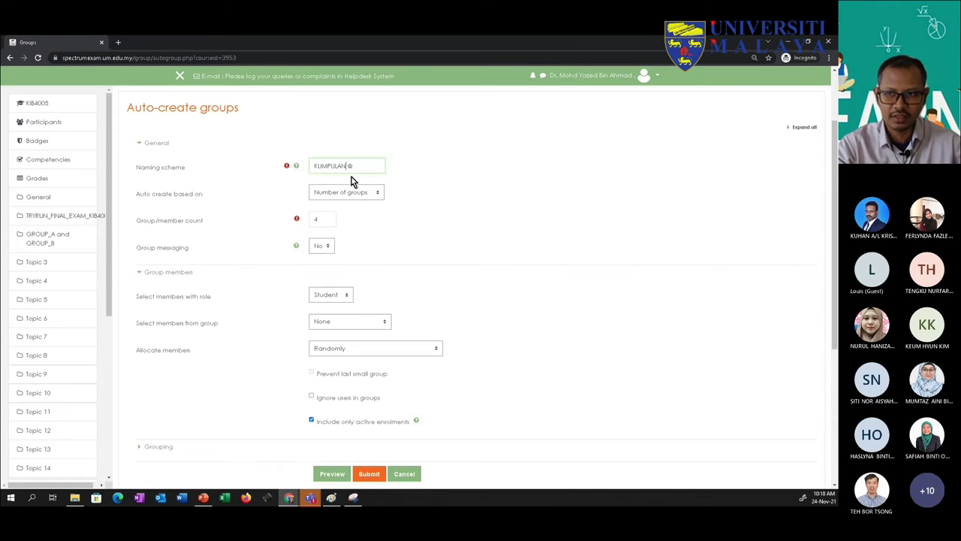
pyautogui.moveTo(345, 165); pyautogui.dragTo(298, 164)
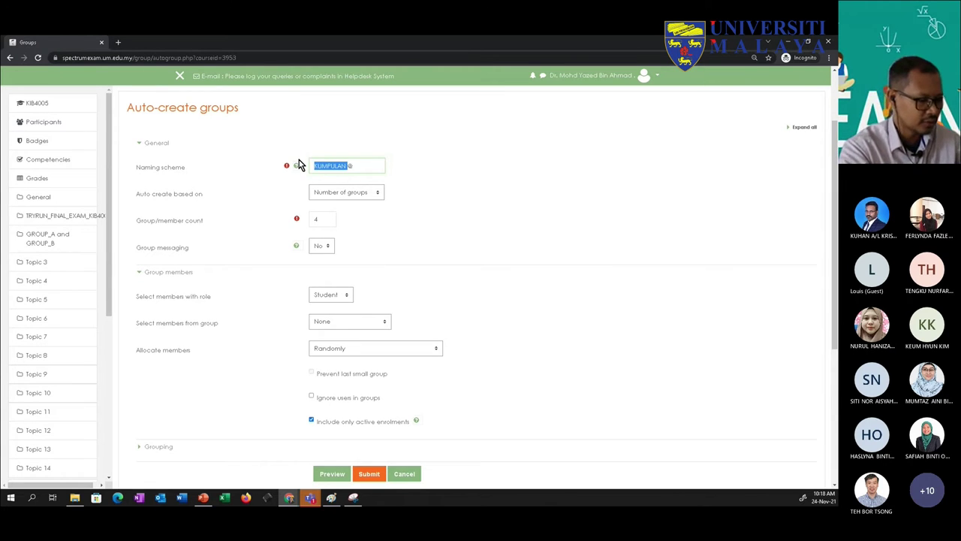
pyautogui.write('Group')
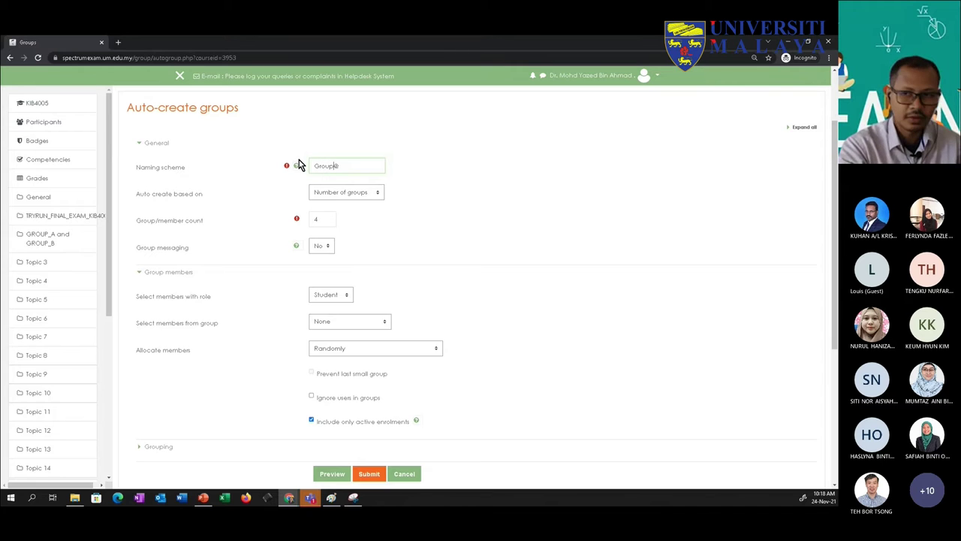
# Step: Set the role used to select members for the auto-created groups to All
pyautogui.scroll(-1, 344, 252)
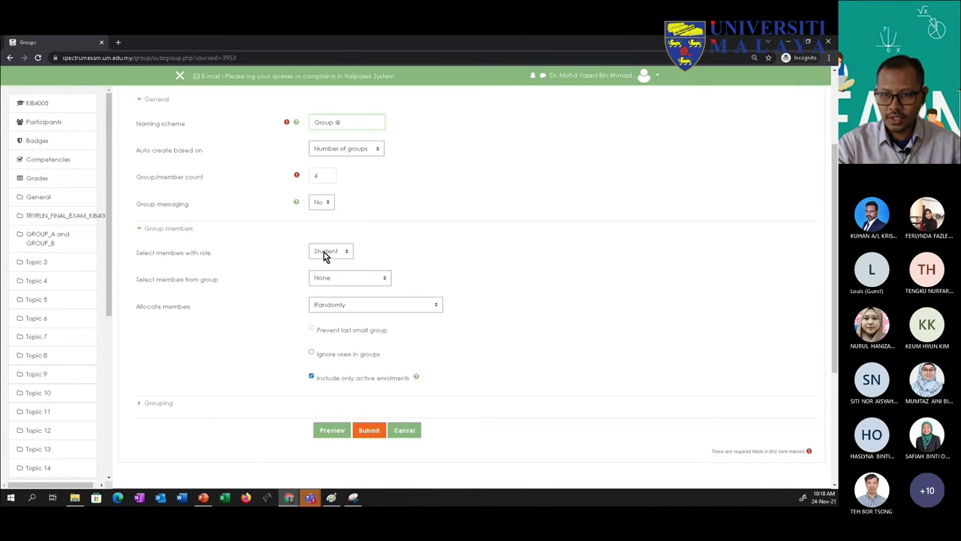
pyautogui.click(320, 253)
pyautogui.click(316, 263)
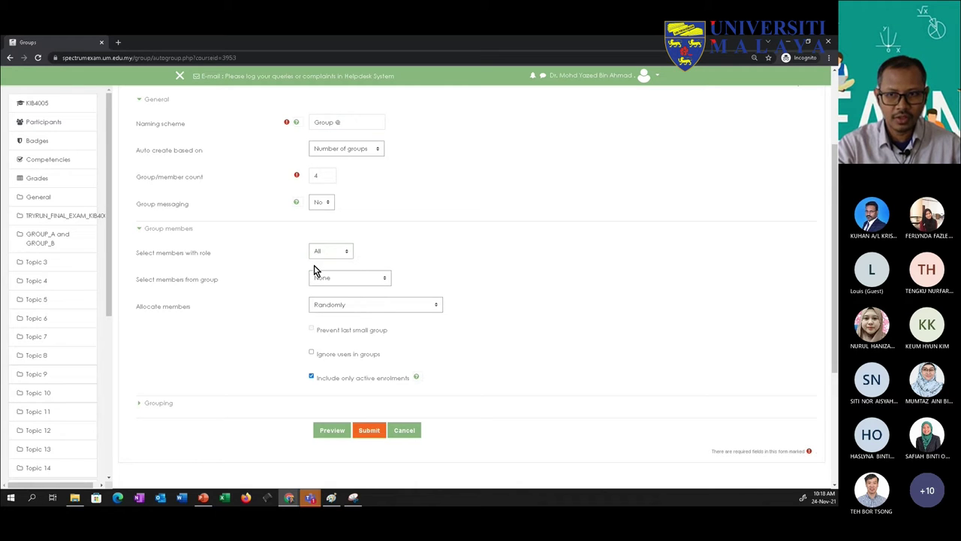
# Step: Set the auto-created groups to draw members with the Student role from GROUP 1 2021/2022_1
pyautogui.click(314, 255)
pyautogui.click(326, 291)
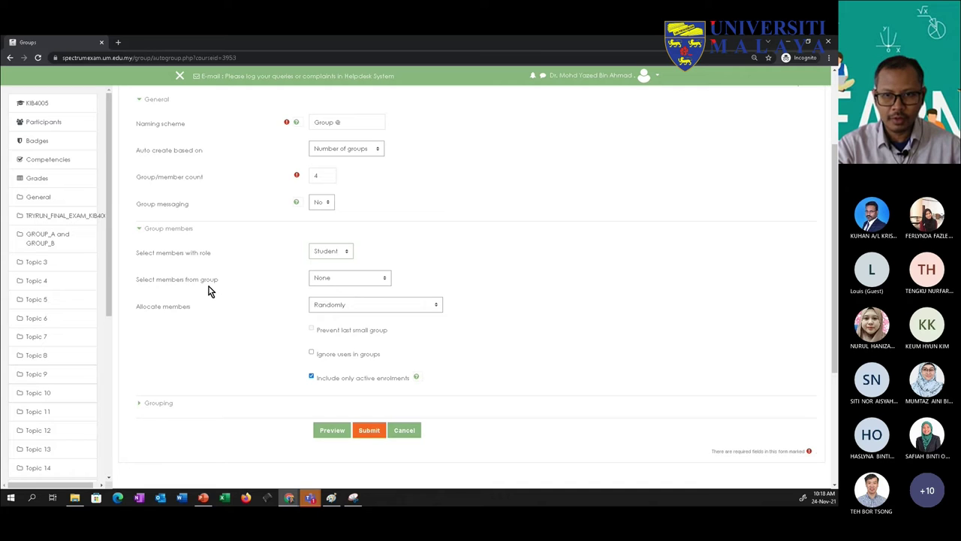
pyautogui.click(326, 279)
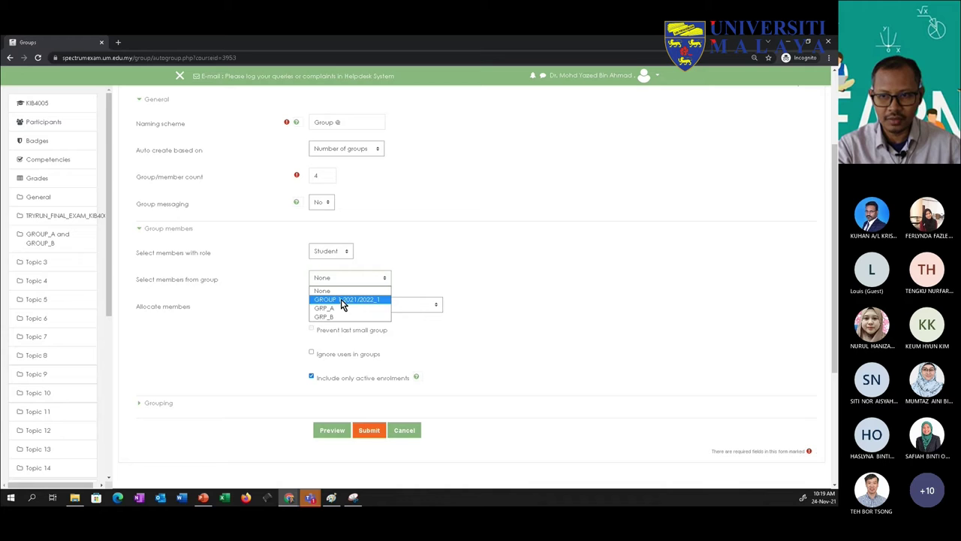
pyautogui.click(340, 300)
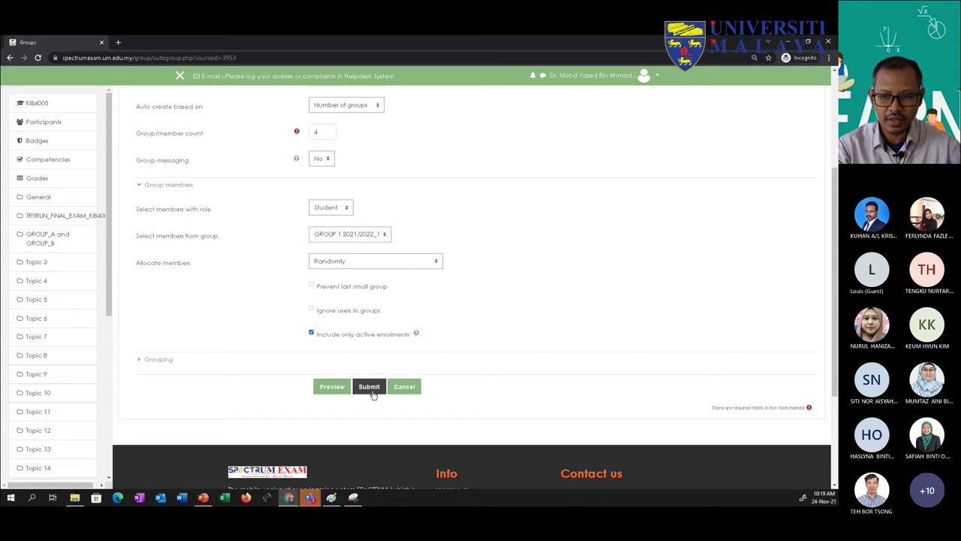
# Step: Preview the auto-created groups and compare their names and member allocation with the naming scheme and group settings
pyautogui.click(329, 387)
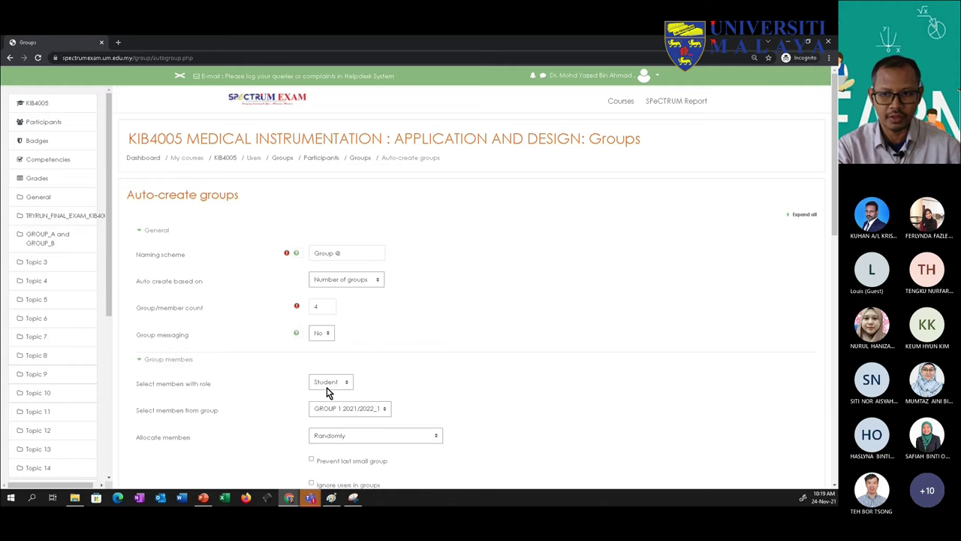
pyautogui.scroll(-5, 415, 330)
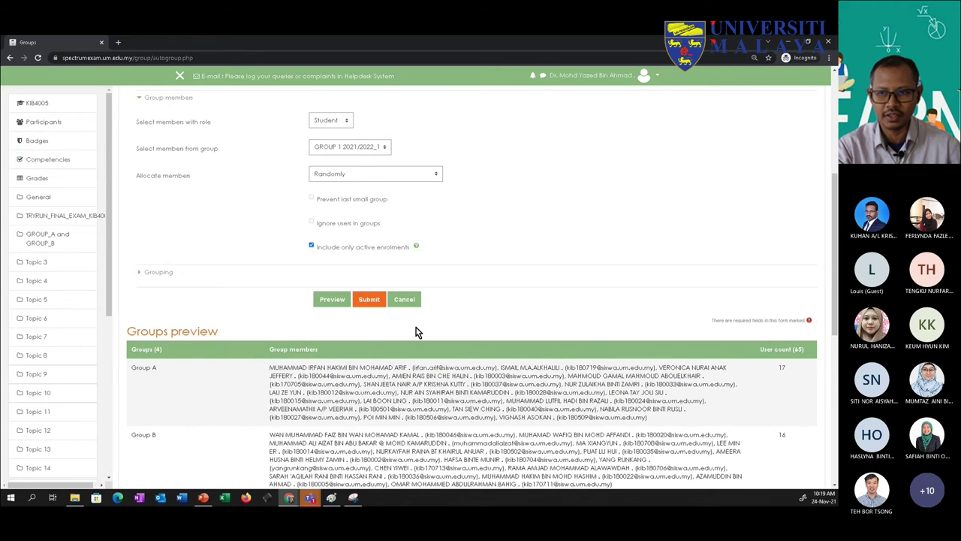
pyautogui.scroll(-3, 416, 331)
pyautogui.scroll(-3, 333, 200)
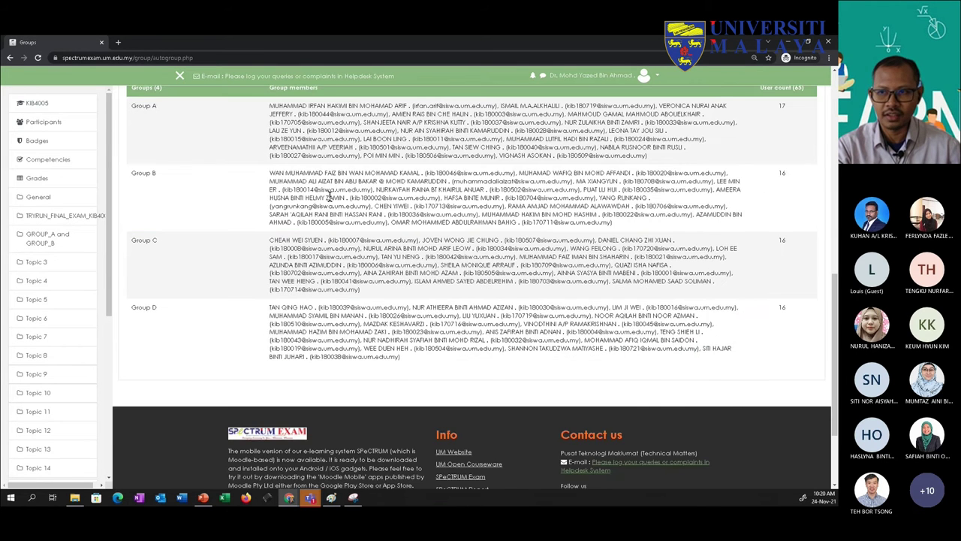
pyautogui.scroll(1, 248, 244)
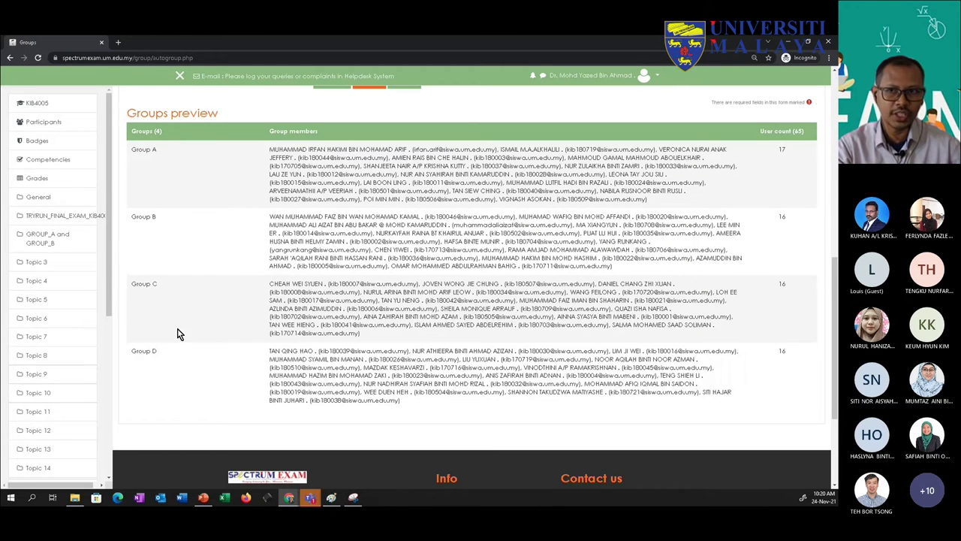
pyautogui.scroll(3, 184, 331)
pyautogui.scroll(3, 190, 329)
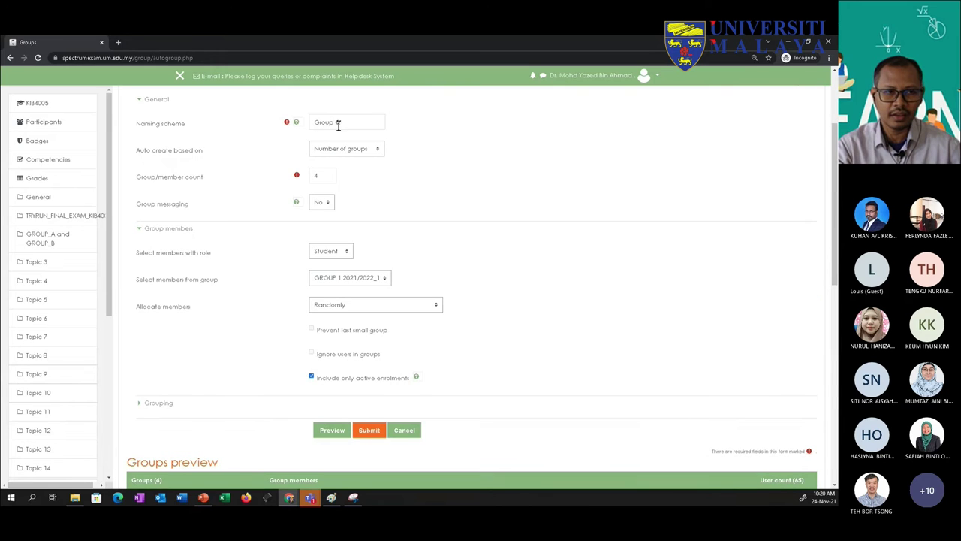
pyautogui.scroll(-4, 245, 289)
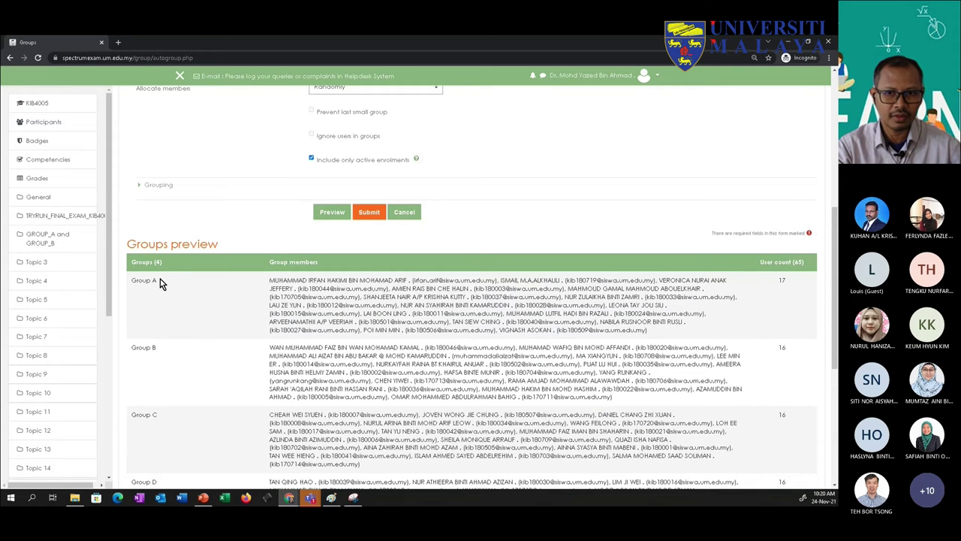
pyautogui.scroll(-1, 160, 285)
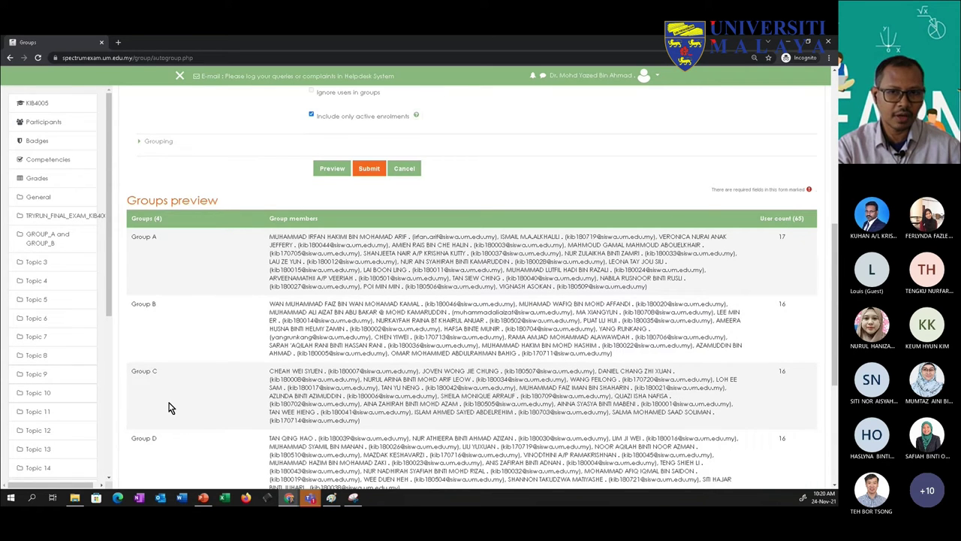
pyautogui.scroll(4, 247, 226)
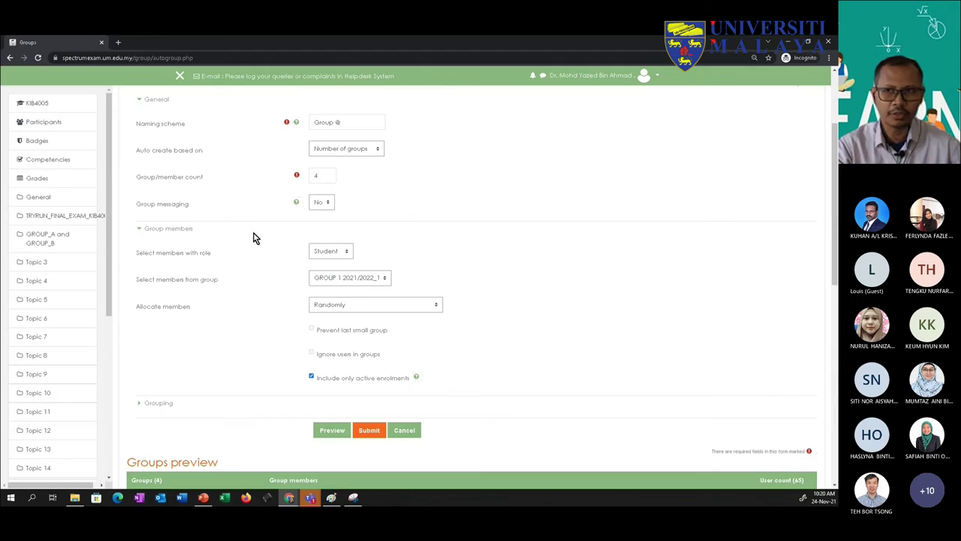
# Step: Try "Group #" as the naming scheme of the auto-created groups
pyautogui.click(348, 119)
pyautogui.press('BackSpace')
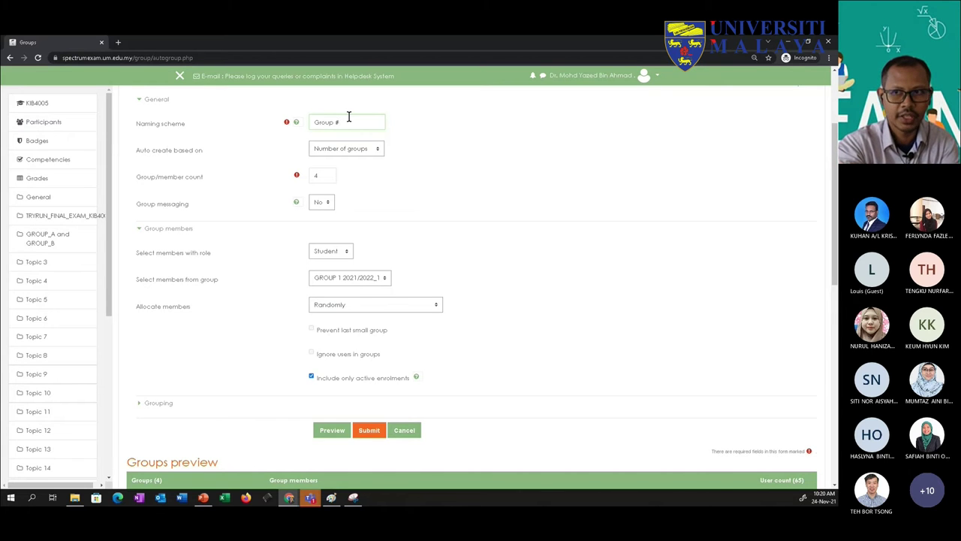
pyautogui.write('#')
# Step: Review the previewed member allocation and submit the form to create the four groups
pyautogui.scroll(-3, 278, 285)
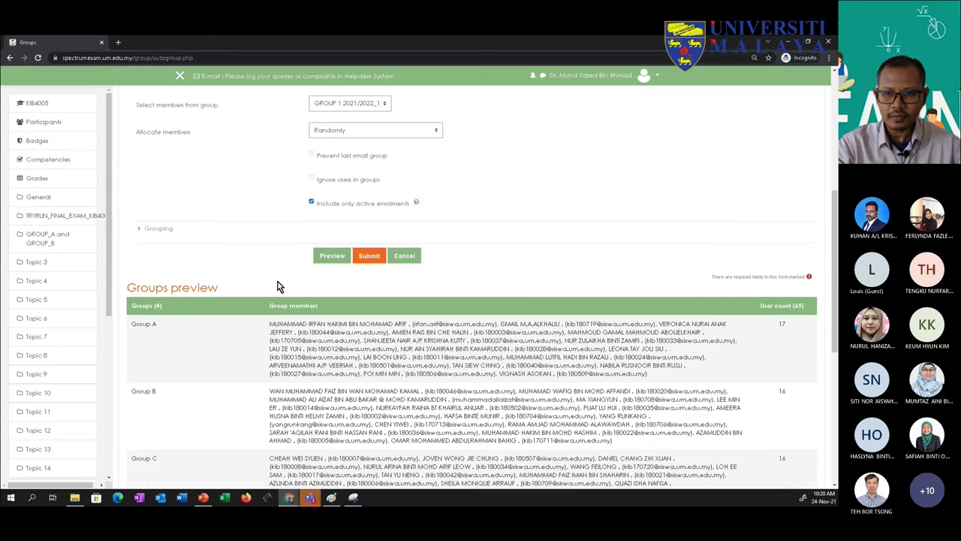
pyautogui.scroll(-1, 278, 285)
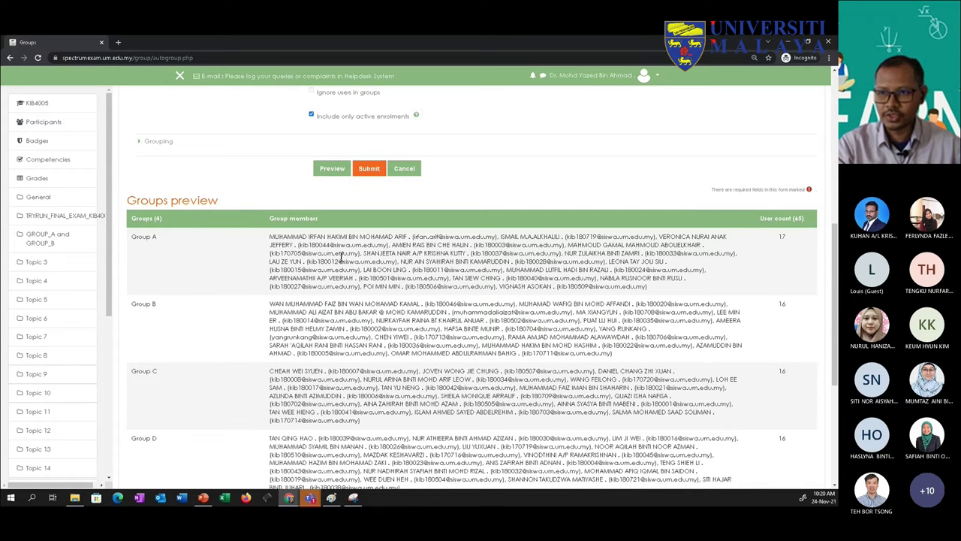
pyautogui.scroll(-1, 400, 247)
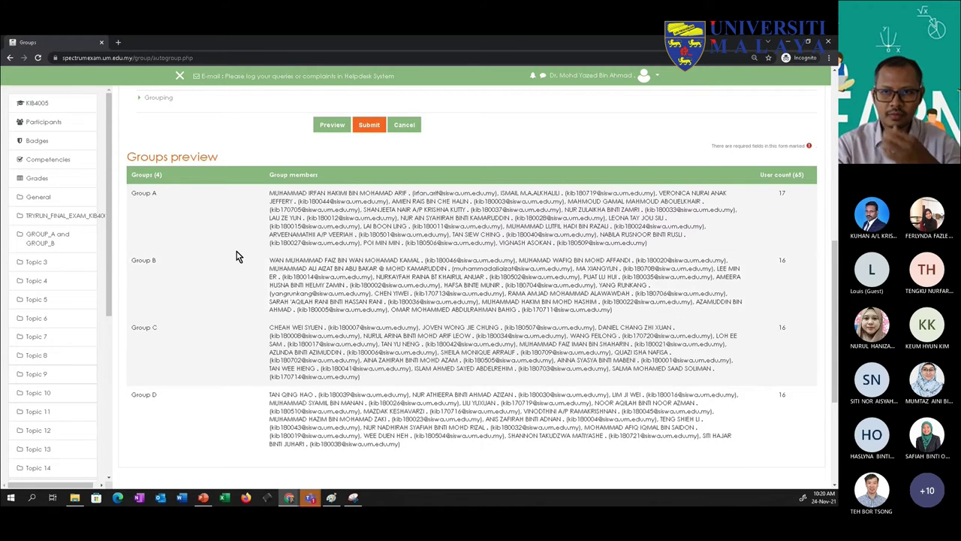
pyautogui.scroll(3, 236, 248)
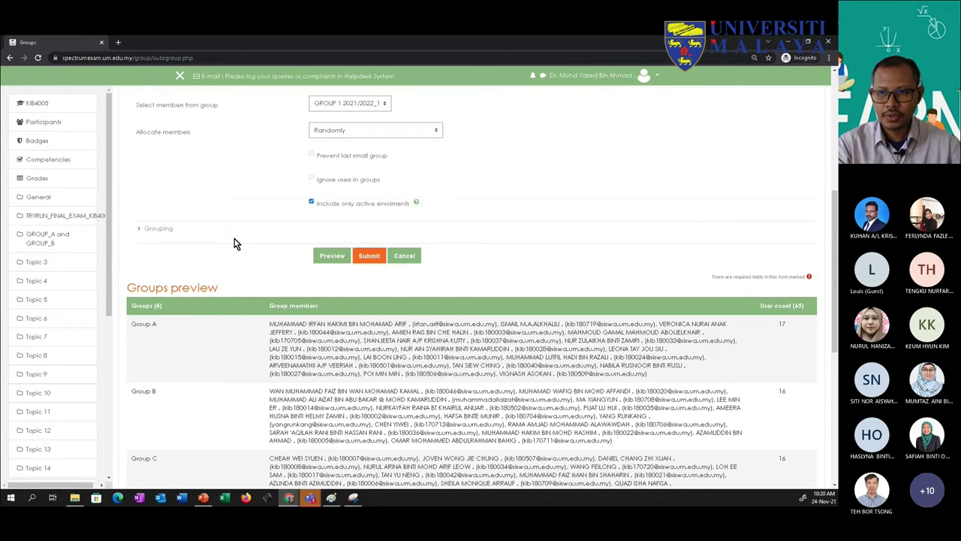
pyautogui.scroll(1, 233, 243)
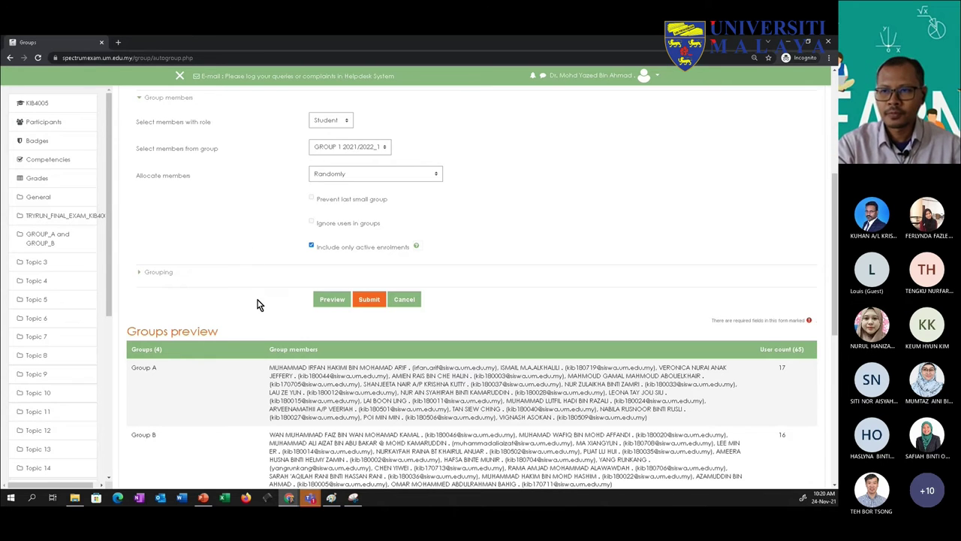
pyautogui.scroll(2, 253, 316)
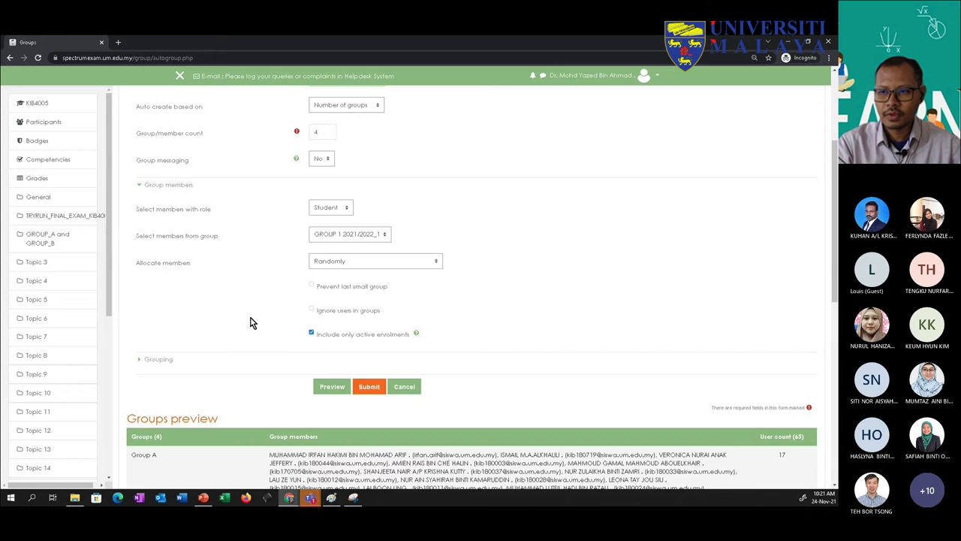
pyautogui.scroll(-1, 253, 325)
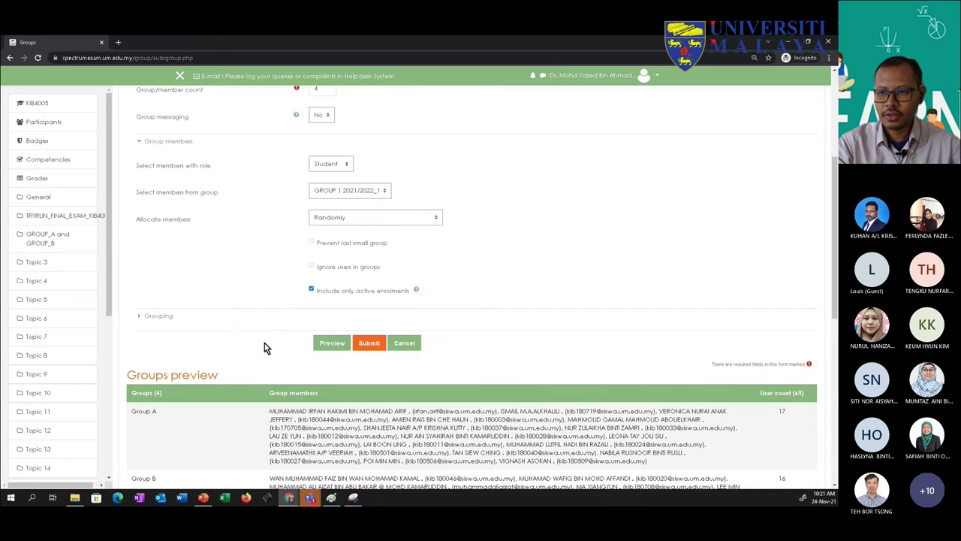
pyautogui.click(362, 346)
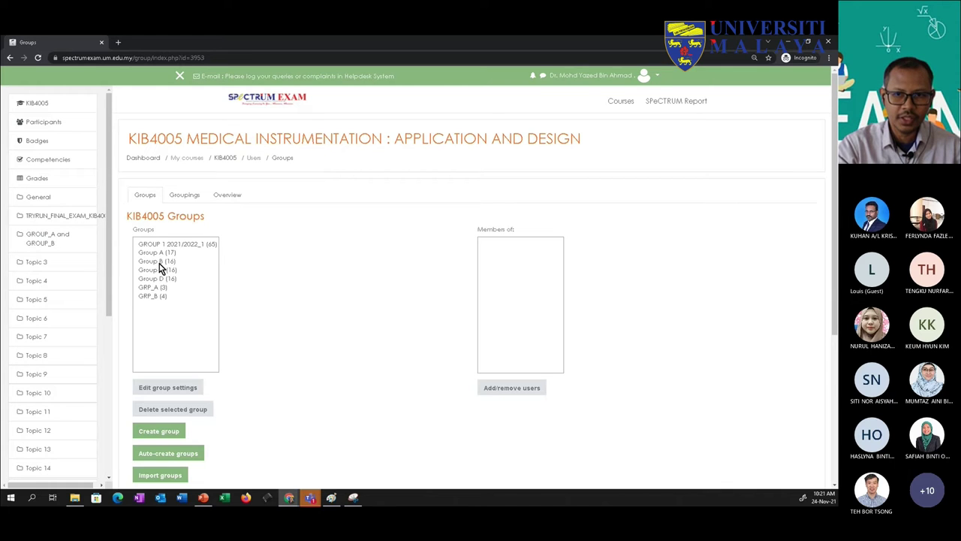
# Step: Examine the members of GROUP 1 2021/2022_1 and the overview of all KIB4005 groups with their members
pyautogui.click(208, 247)
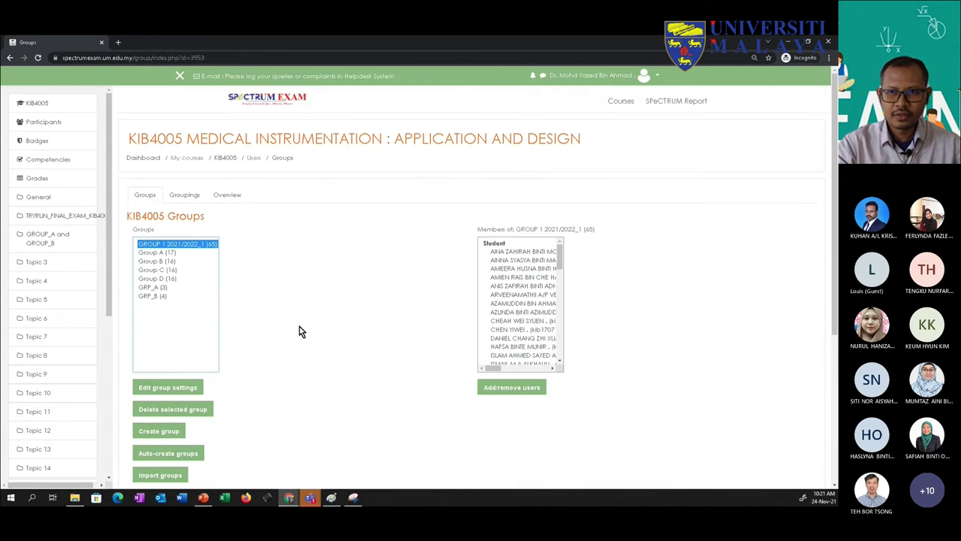
pyautogui.click(228, 197)
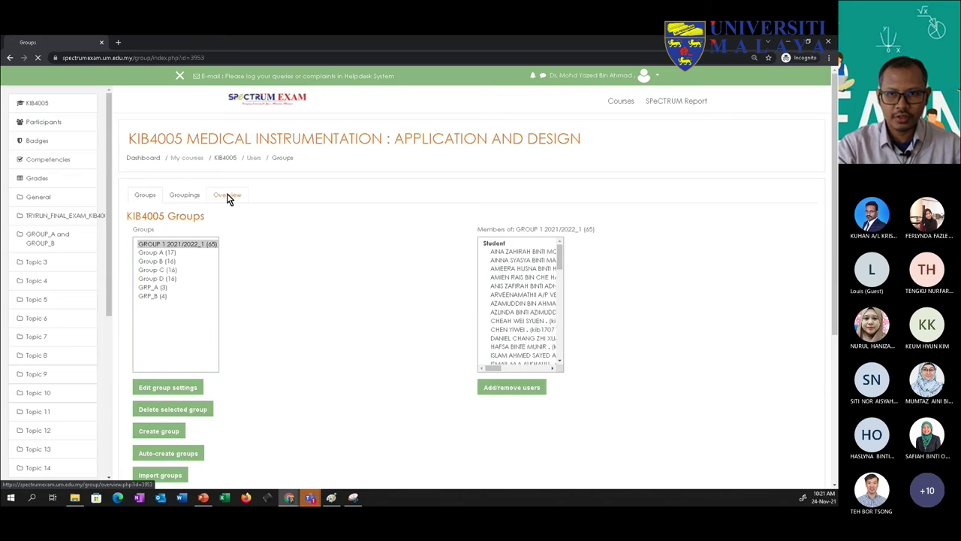
pyautogui.scroll(-2, 362, 261)
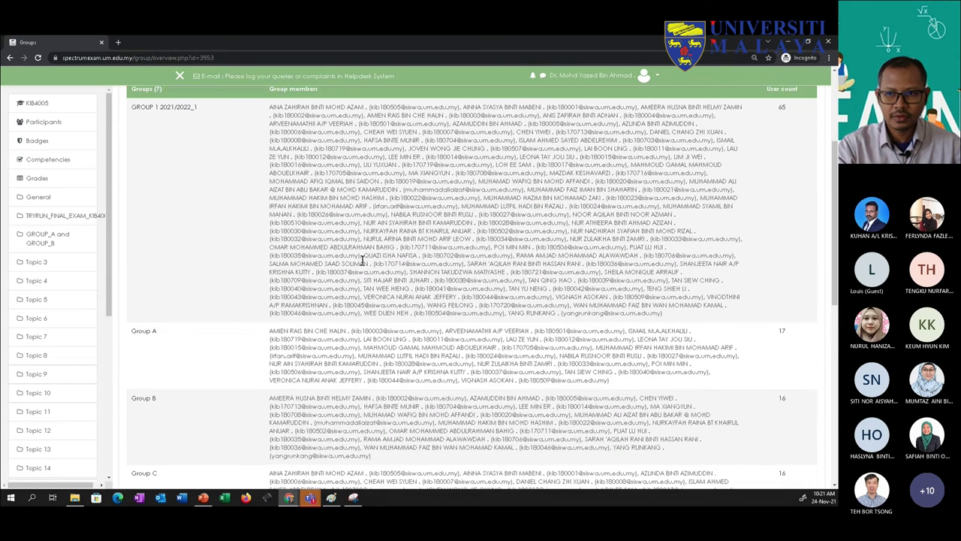
pyautogui.scroll(-5, 362, 260)
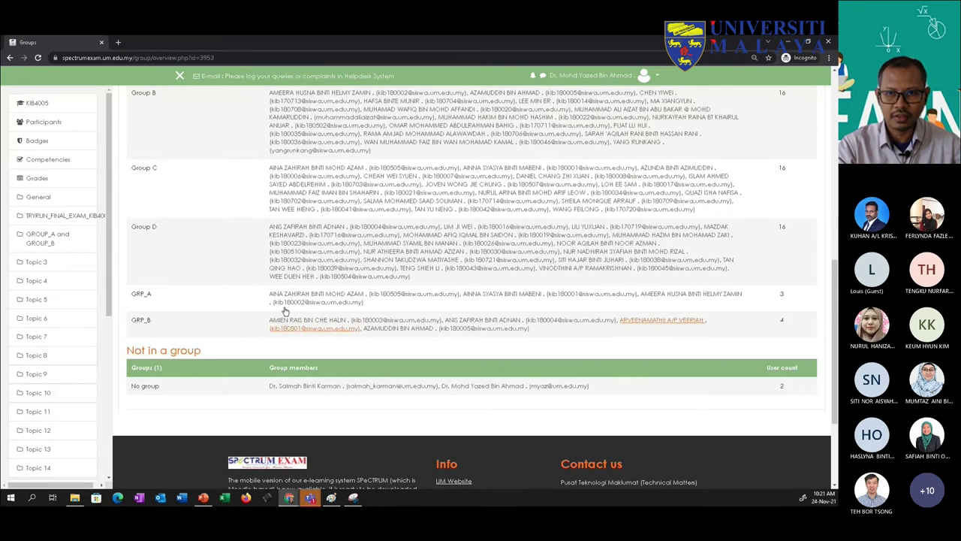
pyautogui.scroll(10, 253, 245)
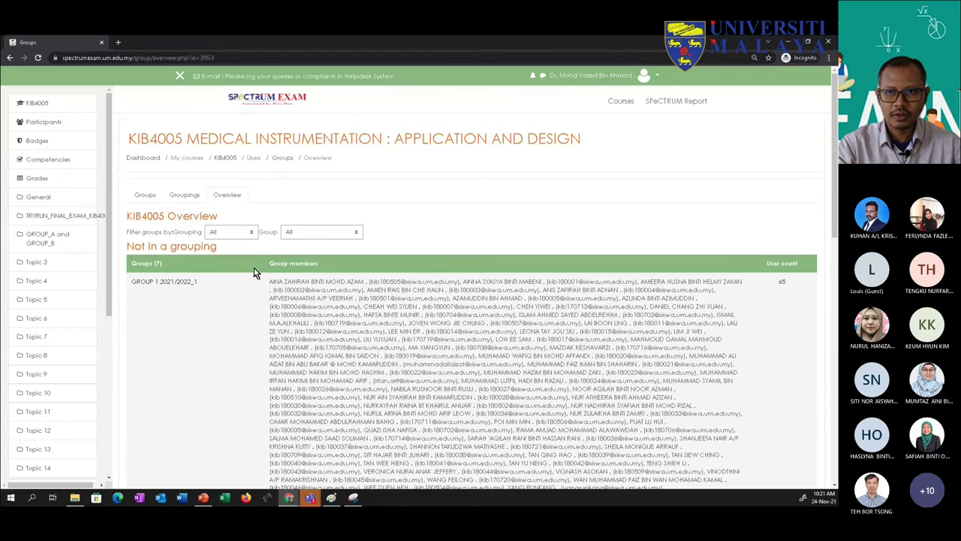
# Step: Create a grouping named GROUP_A_B in the KIB4005 course and save it
pyautogui.click(189, 196)
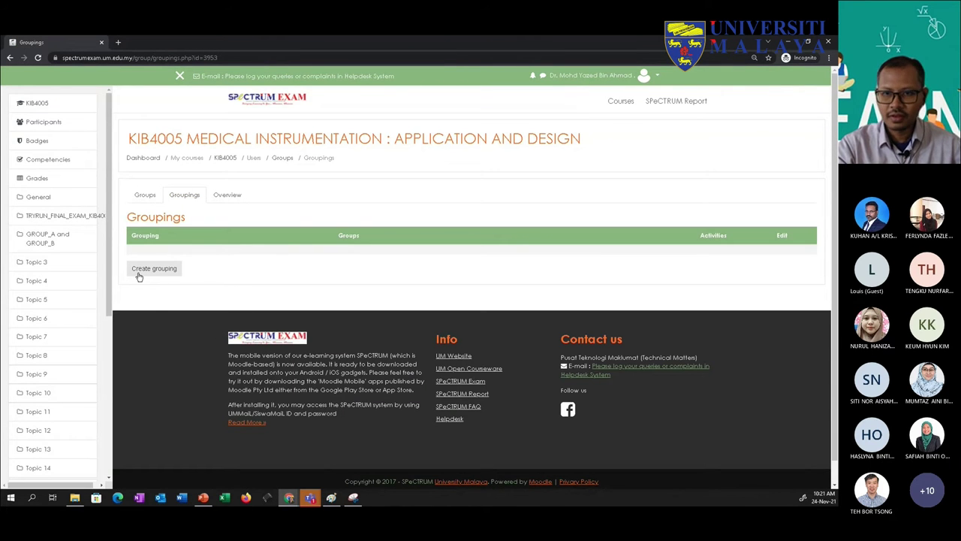
pyautogui.click(149, 199)
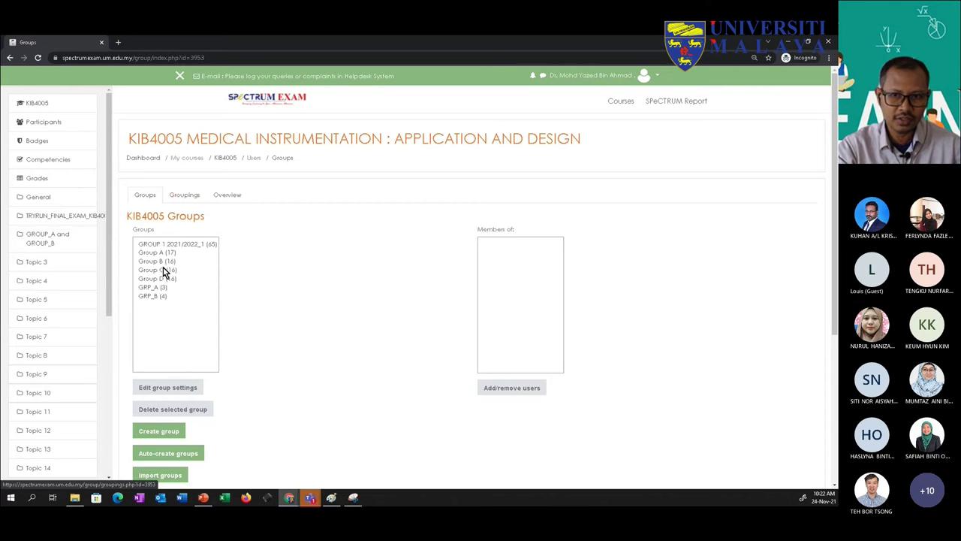
pyautogui.click(183, 195)
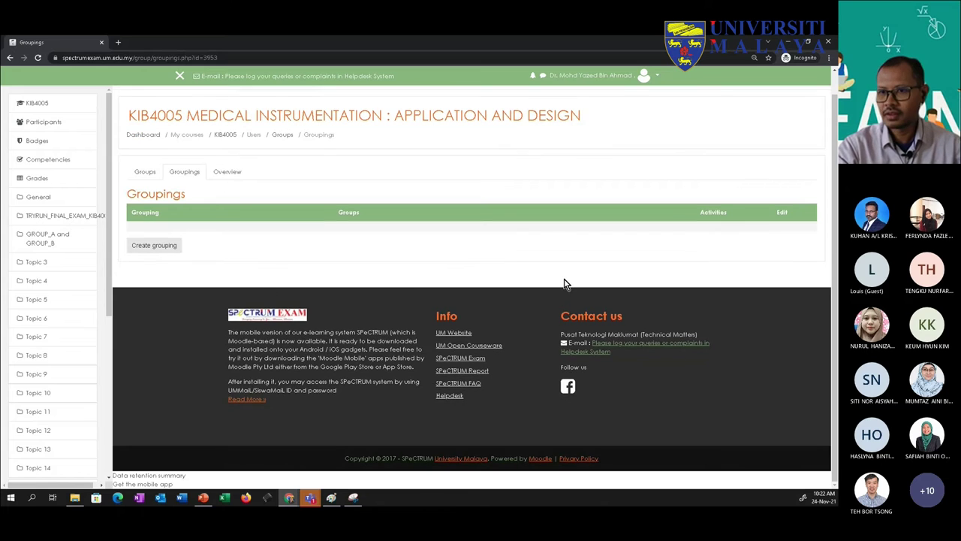
pyautogui.click(171, 247)
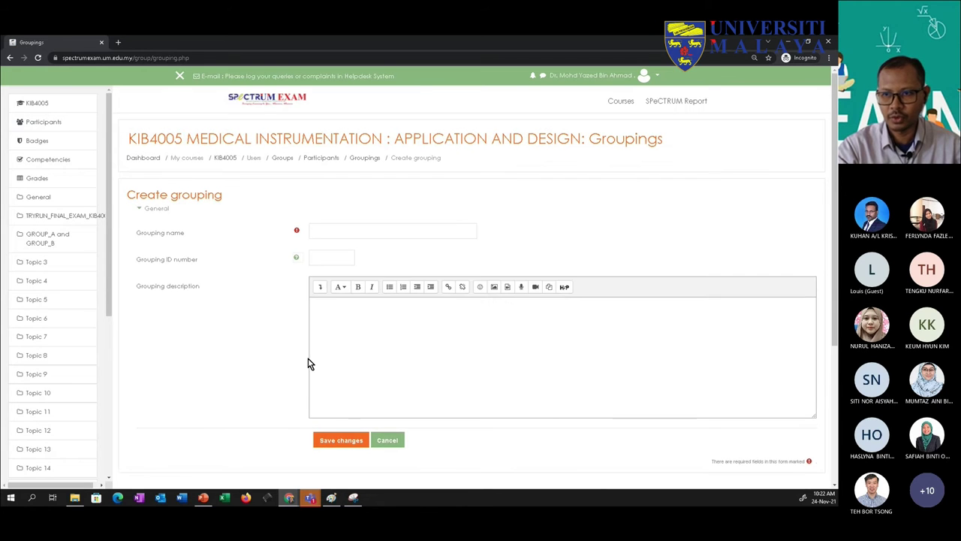
pyautogui.scroll(-1, 333, 283)
pyautogui.click(340, 187)
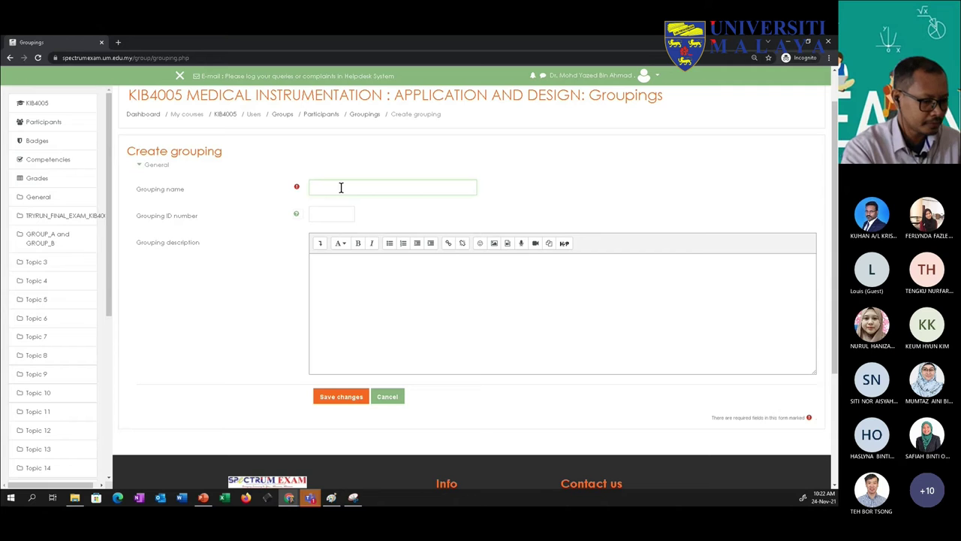
pyautogui.write('GROUP_')
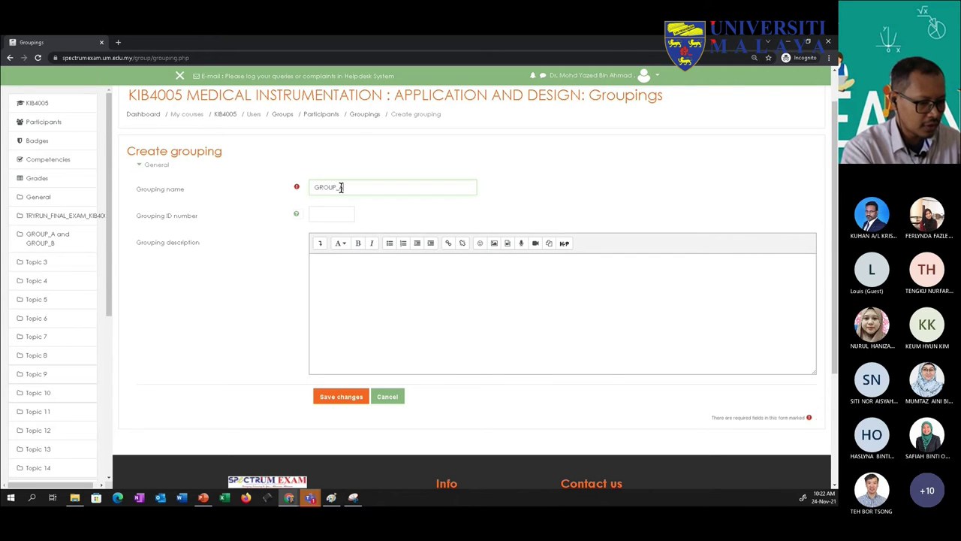
pyautogui.write('B')
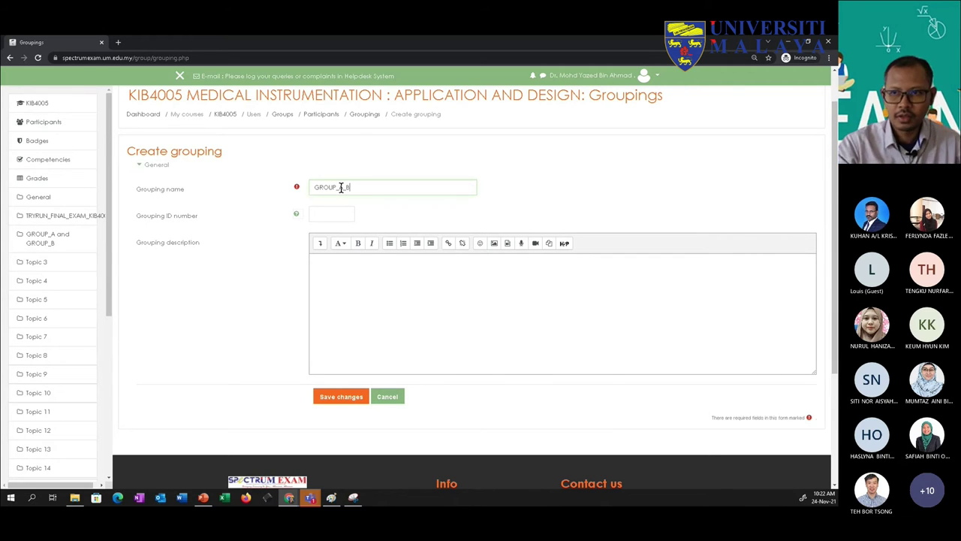
pyautogui.click(338, 399)
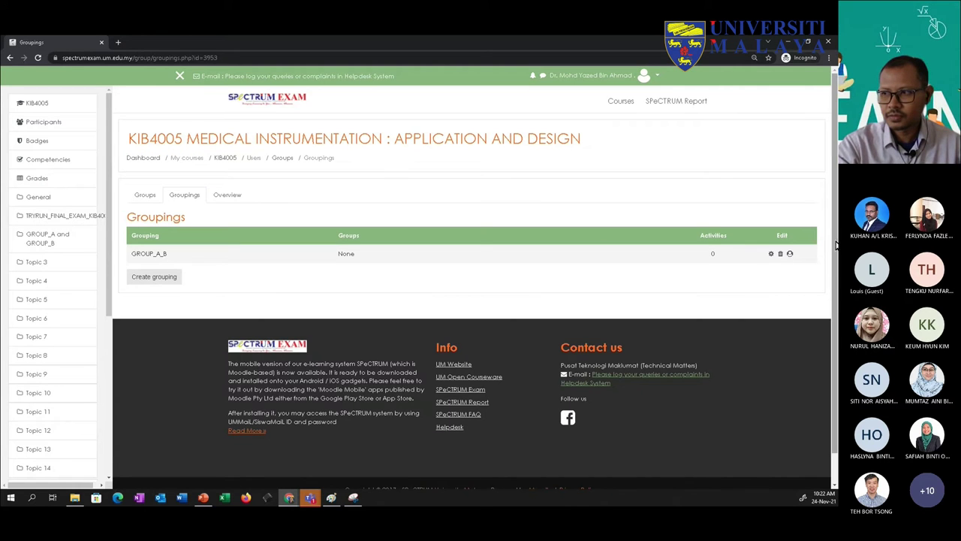
# Step: Add Group A and Group B to the GROUP_A_B grouping and return to the groupings list
pyautogui.click(790, 255)
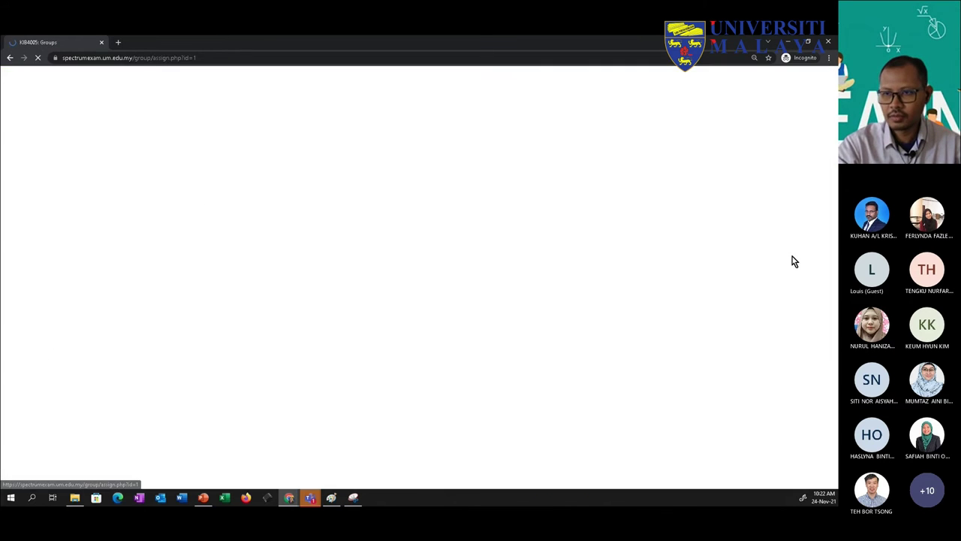
pyautogui.click(550, 236)
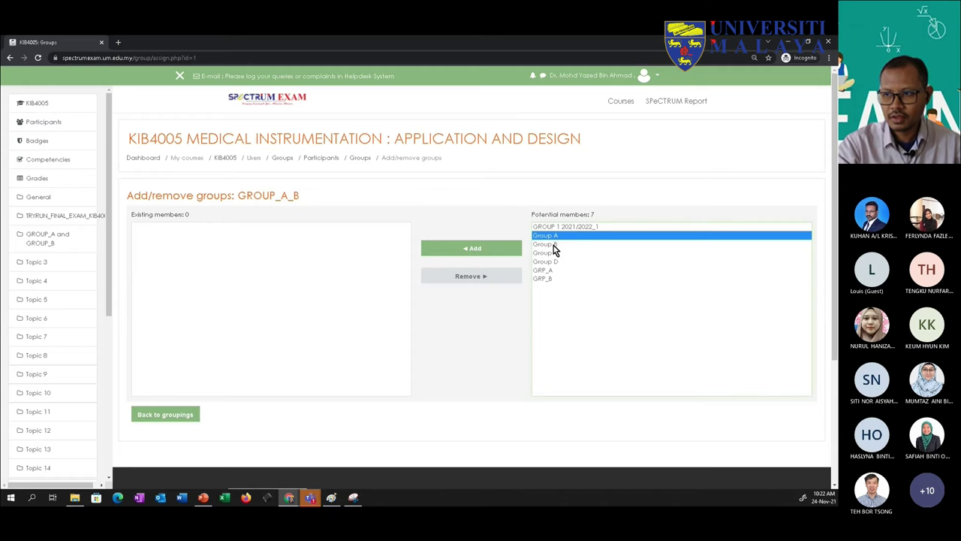
pyautogui.keyDown('ctrl'); pyautogui.click(553, 245); pyautogui.keyUp('ctrl')
pyautogui.click(467, 250)
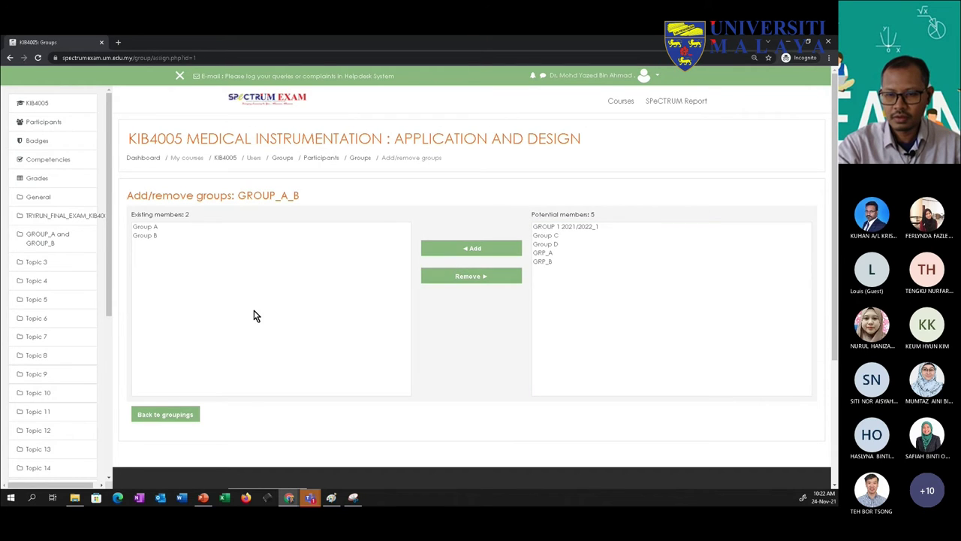
pyautogui.click(144, 414)
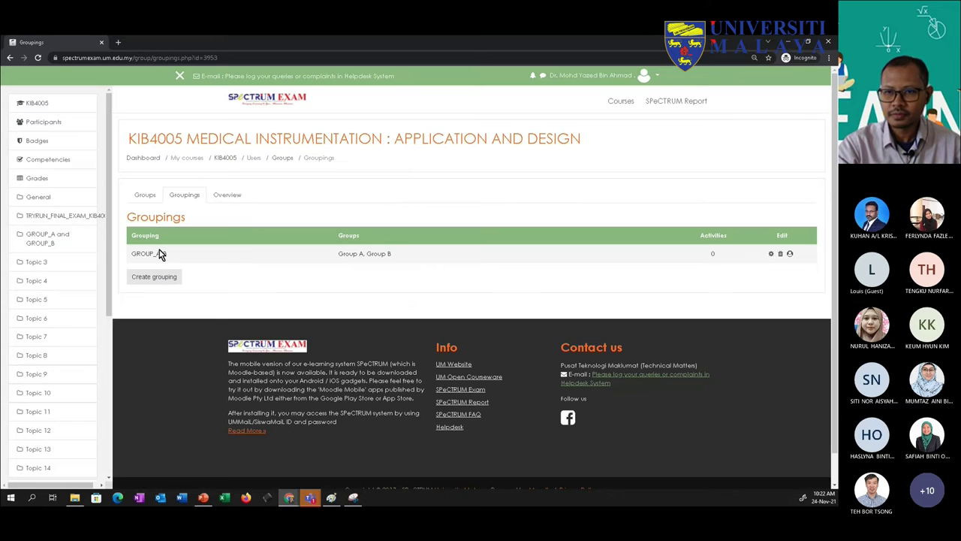
# Step: Create a second grouping named GROUP_C_D in the course and save it
pyautogui.click(154, 279)
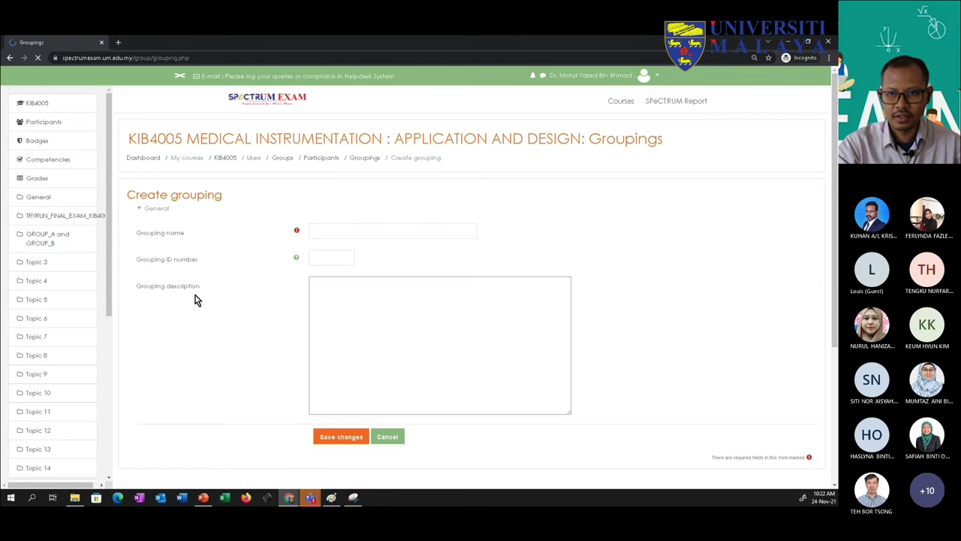
pyautogui.click(339, 225)
pyautogui.write('GROUP_')
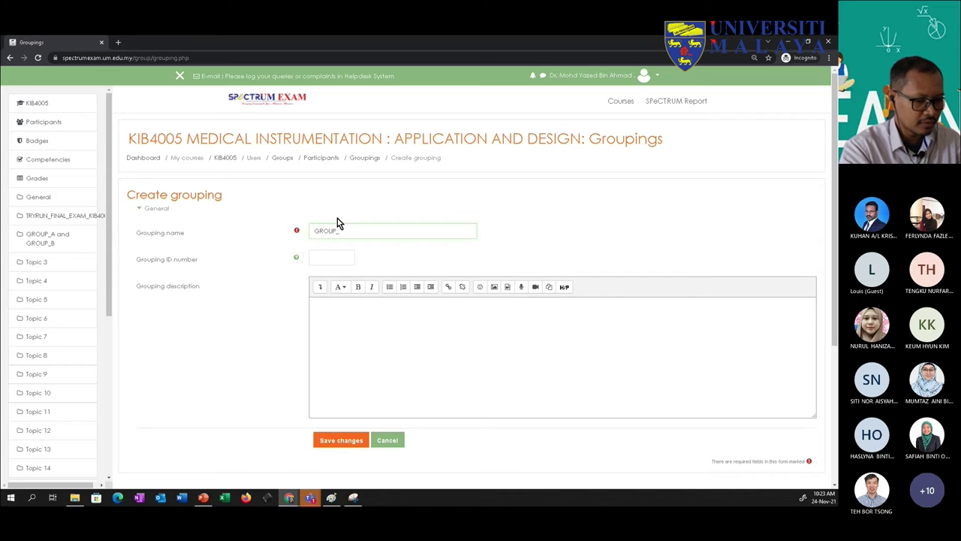
pyautogui.write('C_D')
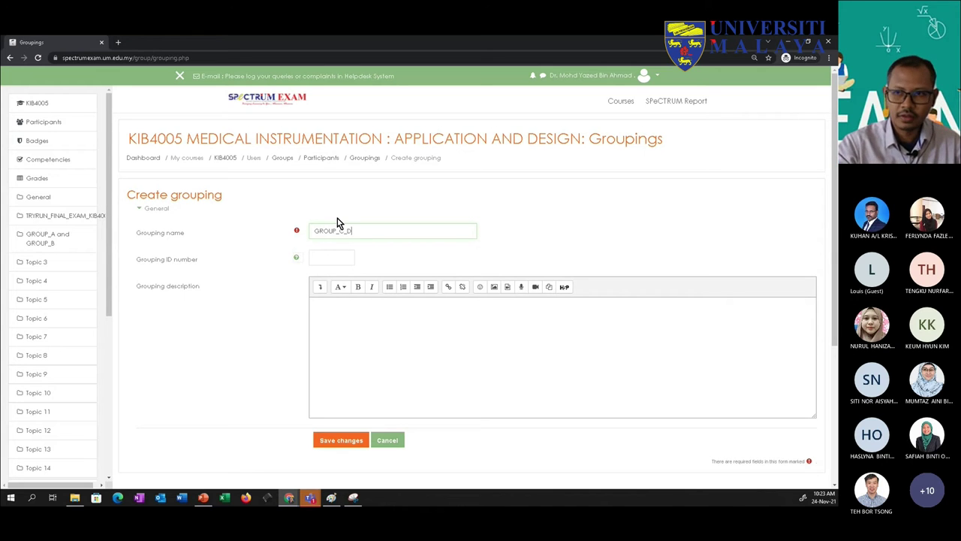
pyautogui.click(341, 441)
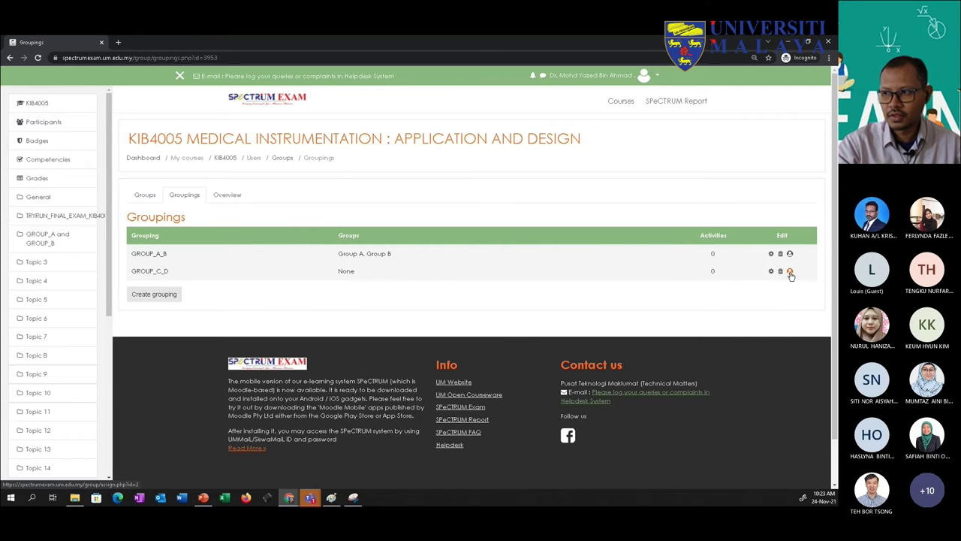
# Step: Add Group C and Group D to the GROUP_C_D grouping and return to the groupings list
pyautogui.click(790, 272)
pyautogui.moveTo(554, 253); pyautogui.dragTo(558, 261)
pyautogui.click(472, 248)
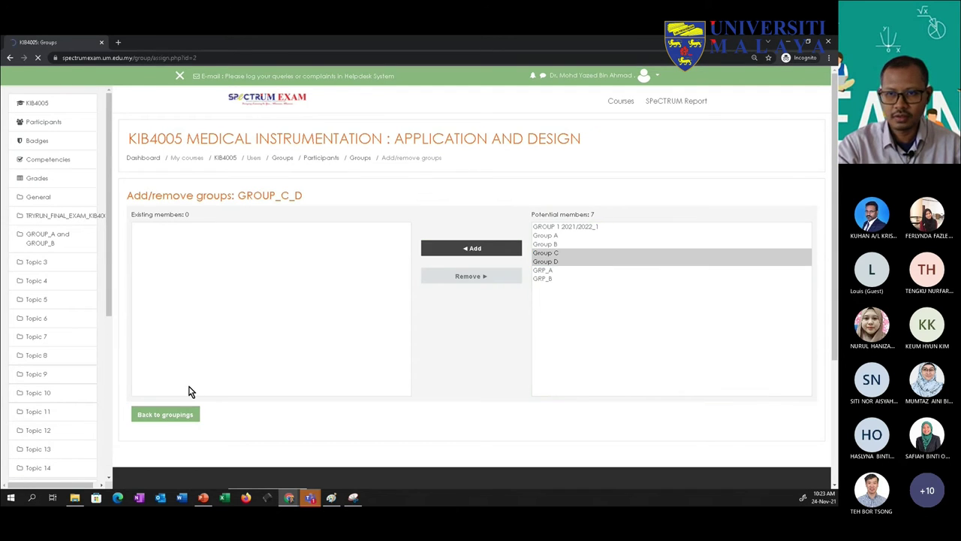
pyautogui.click(153, 417)
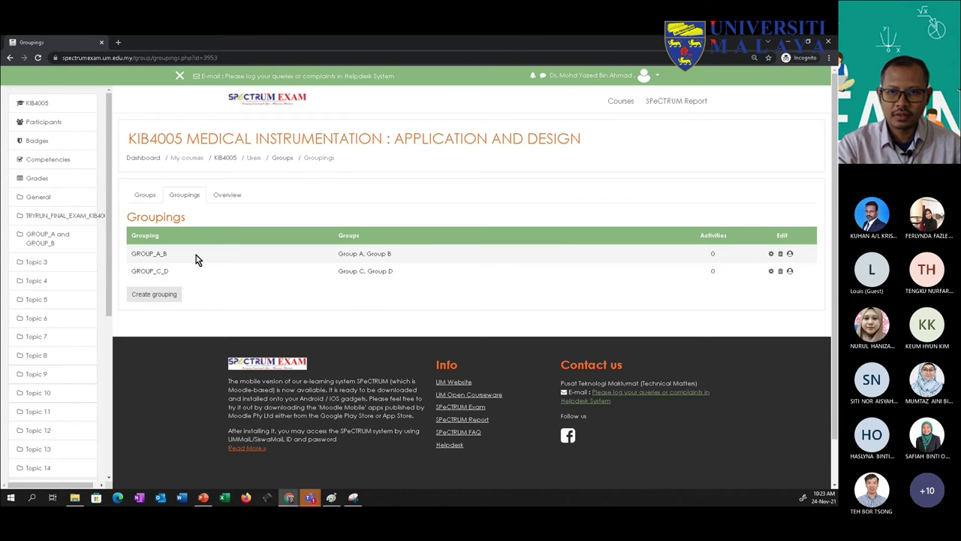
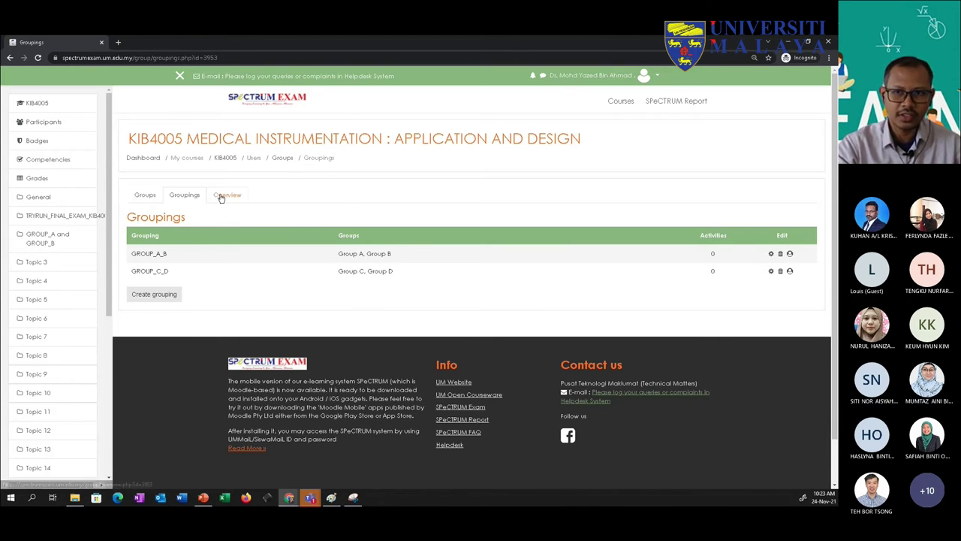
# Step: Examine the KIB4005 overview for the groups and members in each grouping, the groups outside any grouping and the users without a group
pyautogui.scroll(-2, 322, 274)
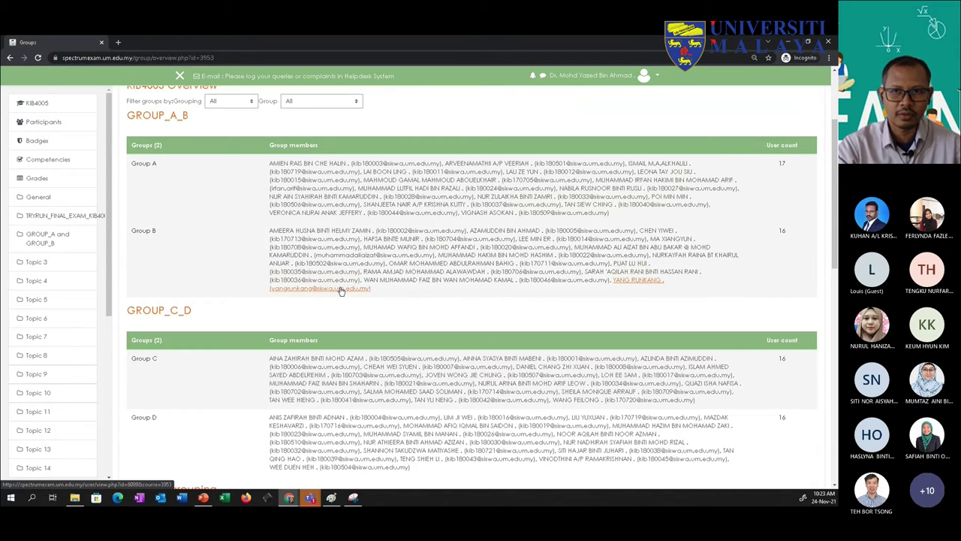
pyautogui.scroll(-3, 350, 293)
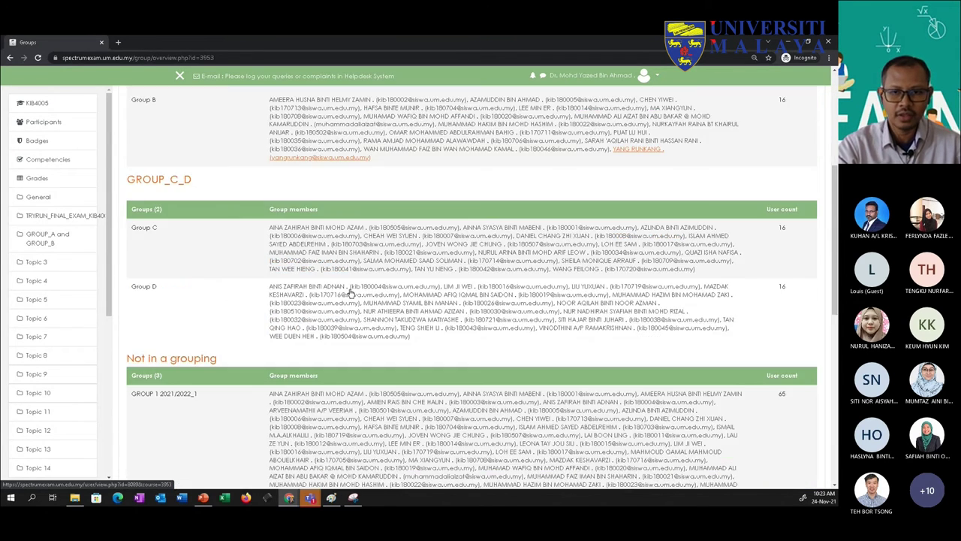
pyautogui.scroll(-3, 350, 293)
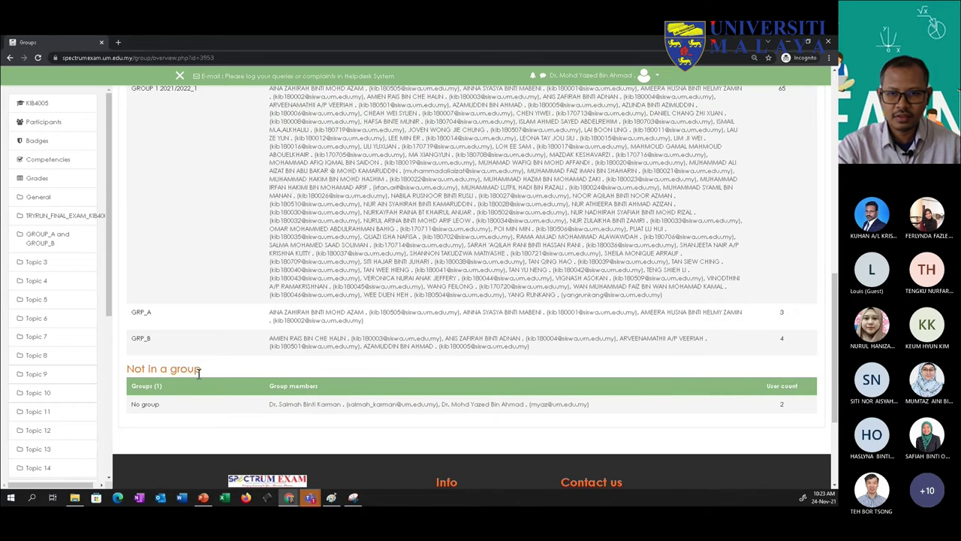
pyautogui.scroll(1, 192, 383)
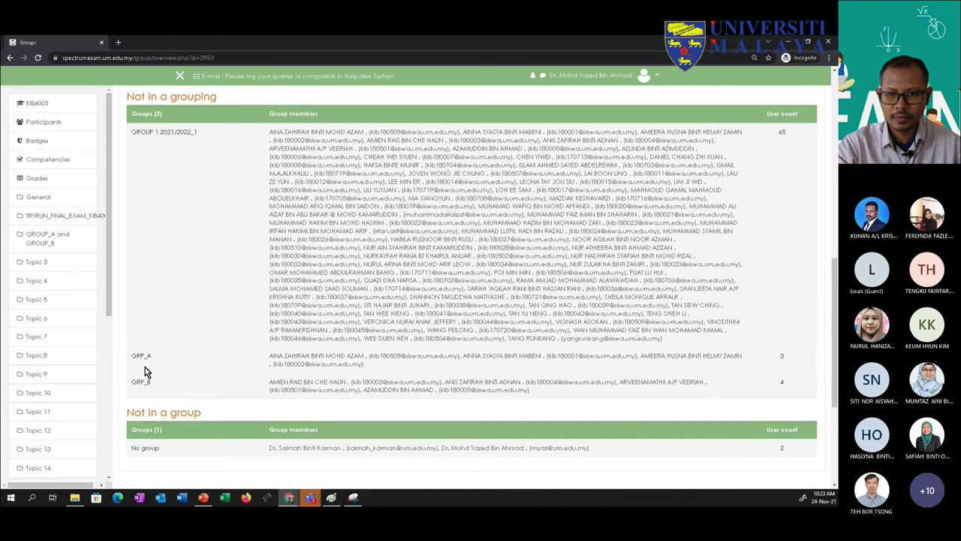
pyautogui.scroll(1, 158, 373)
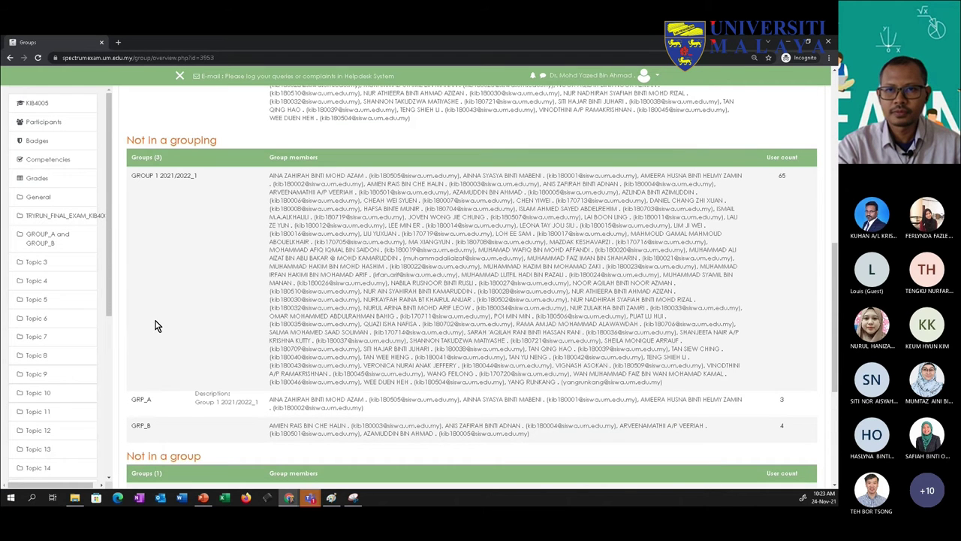
pyautogui.scroll(3, 151, 196)
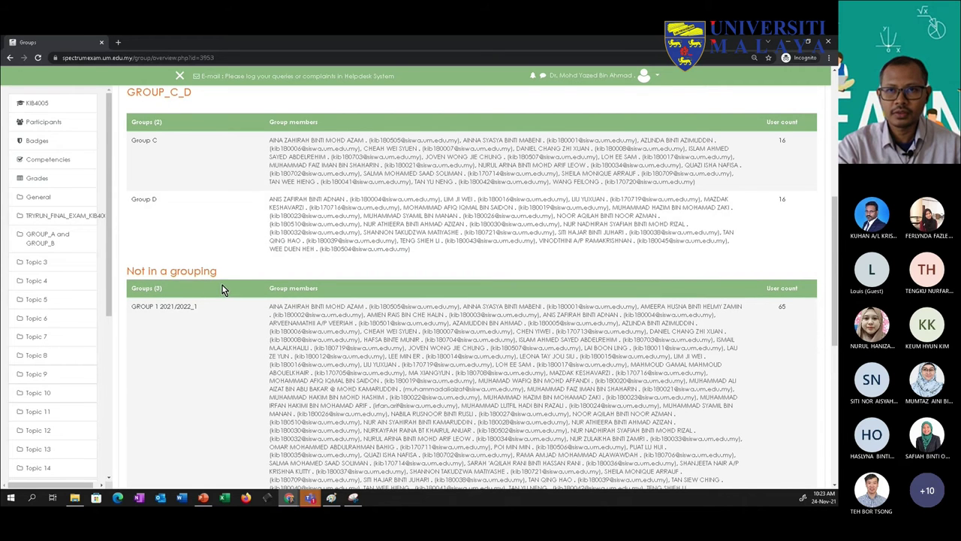
pyautogui.scroll(5, 223, 290)
pyautogui.scroll(1, 222, 290)
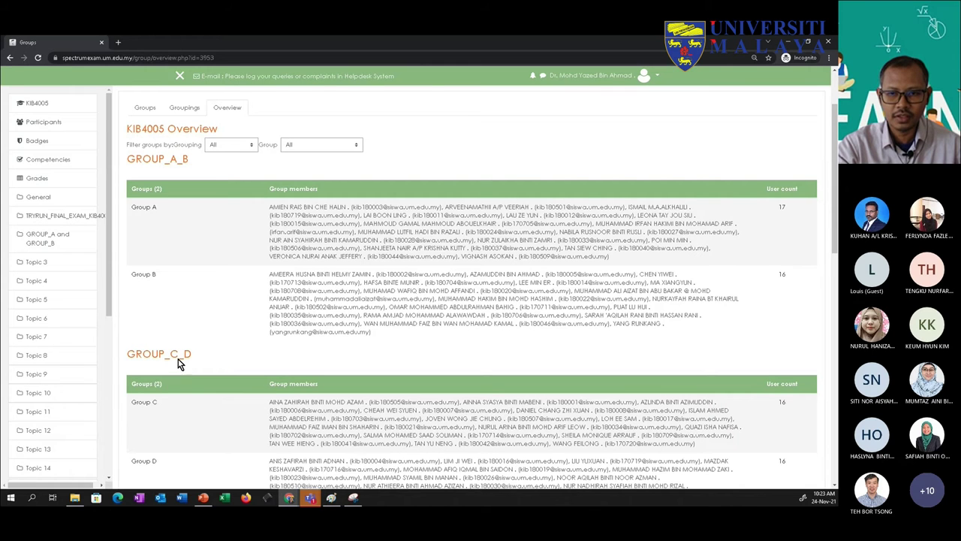
pyautogui.scroll(1, 178, 359)
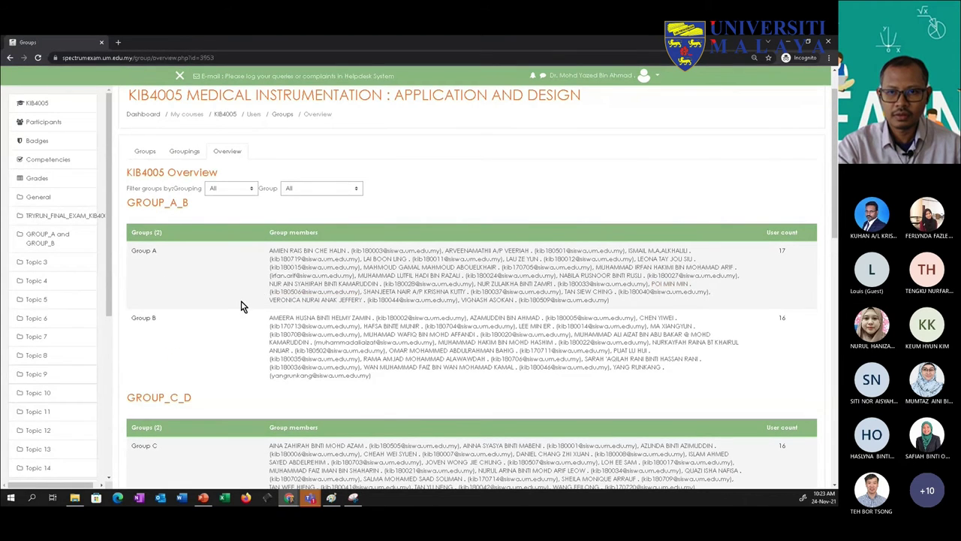
pyautogui.scroll(-1, 219, 331)
pyautogui.scroll(2, 218, 331)
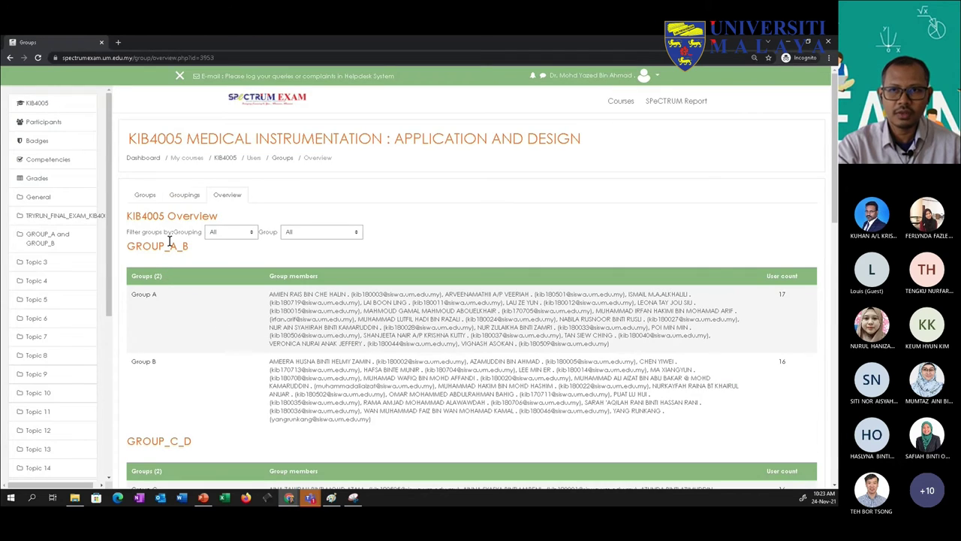
# Step: Open the settings of the "GROUP_A and GROUP_B" topic on the KIB4005 course page and add a Grouping access restriction
pyautogui.click(226, 159)
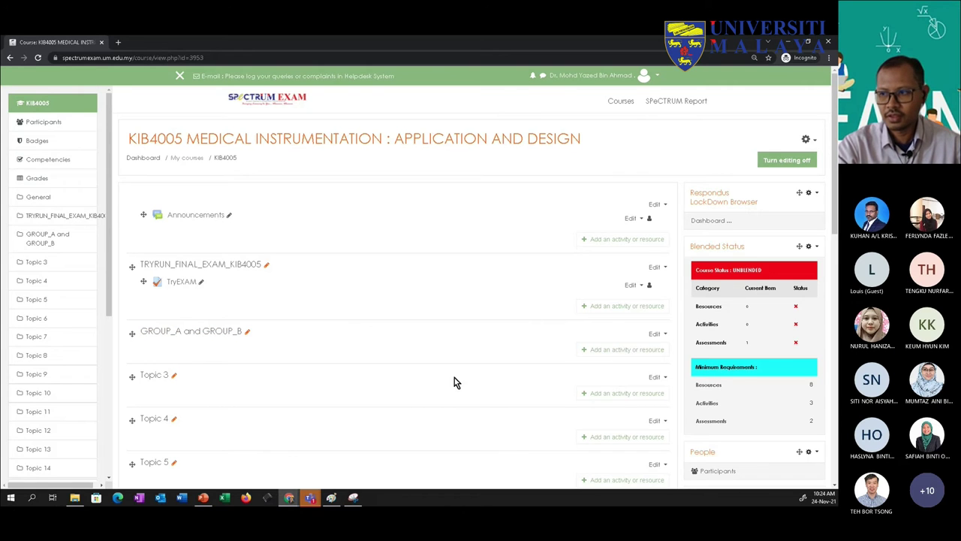
pyautogui.scroll(-1, 353, 360)
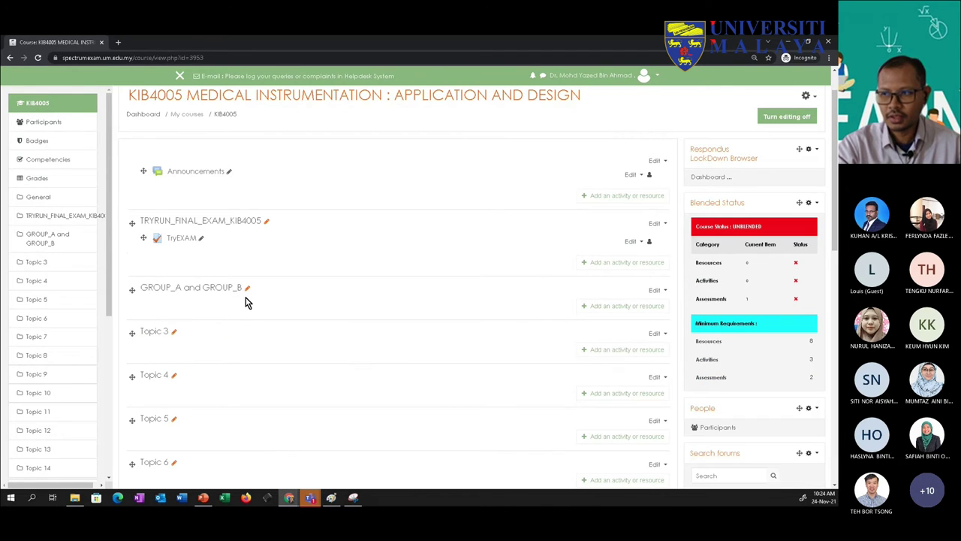
pyautogui.click(664, 293)
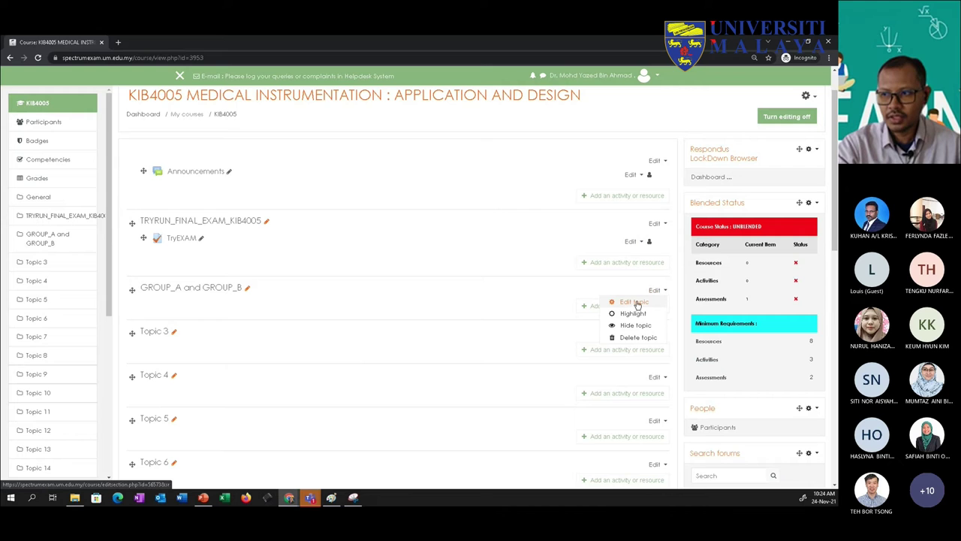
pyautogui.click(634, 302)
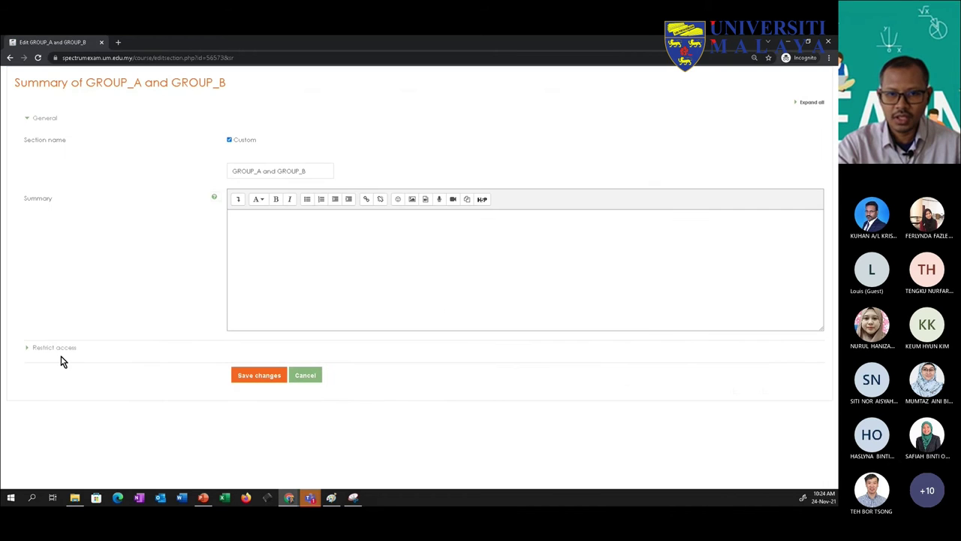
pyautogui.click(29, 349)
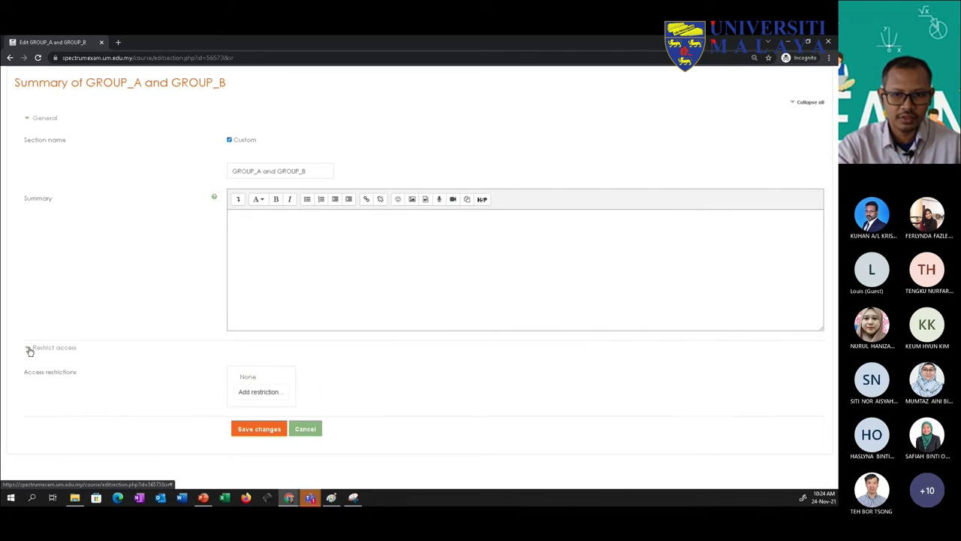
pyautogui.click(264, 393)
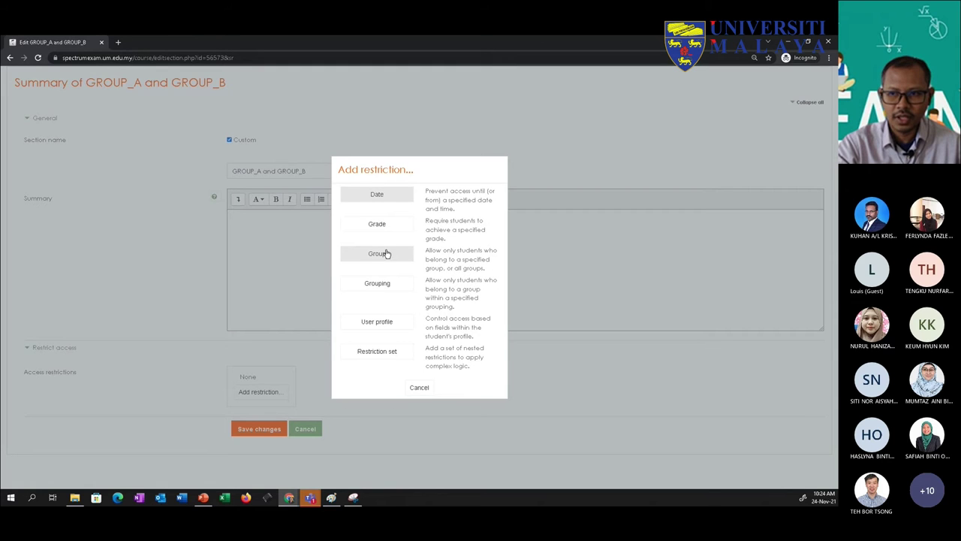
pyautogui.click(378, 283)
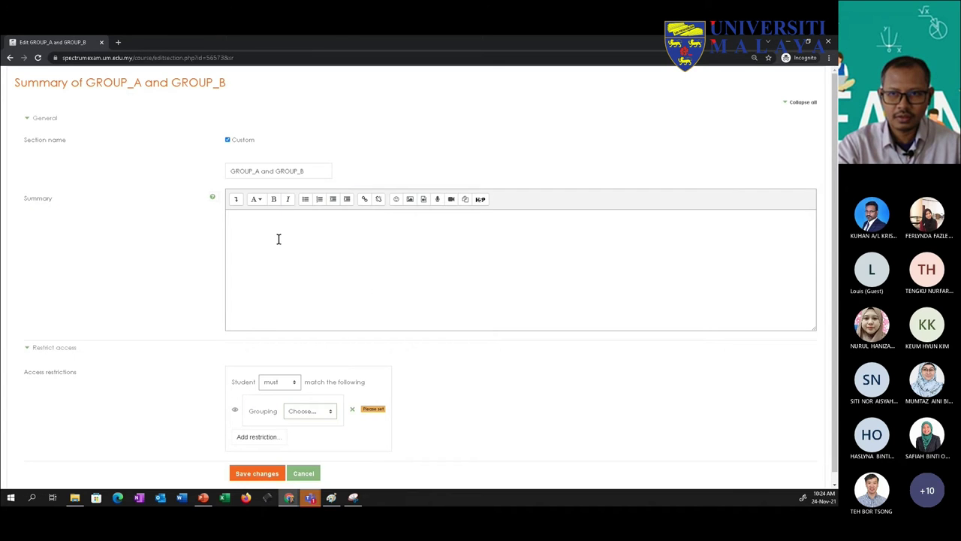
# Step: Set the topic's grouping restriction to GROUP_A_B and save the changes
pyautogui.scroll(-1, 272, 317)
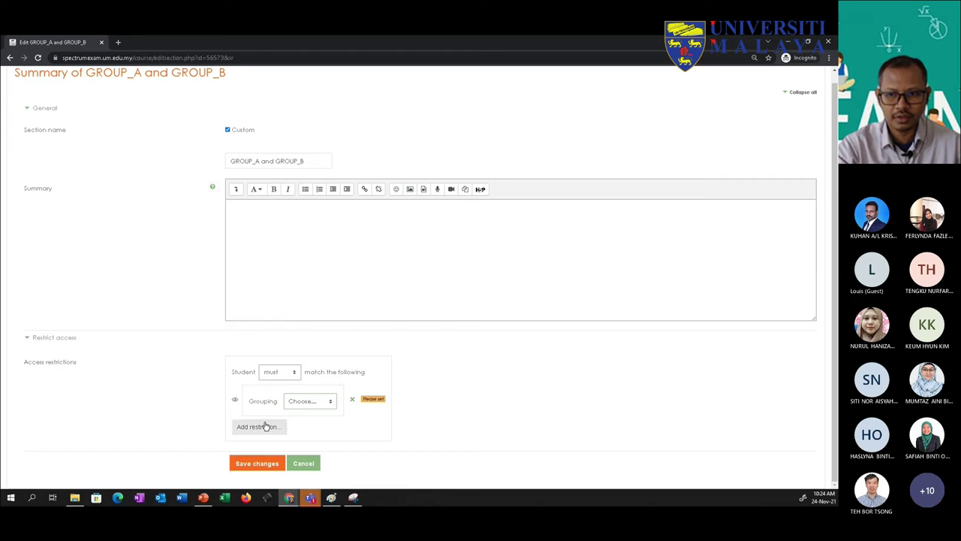
pyautogui.click(300, 404)
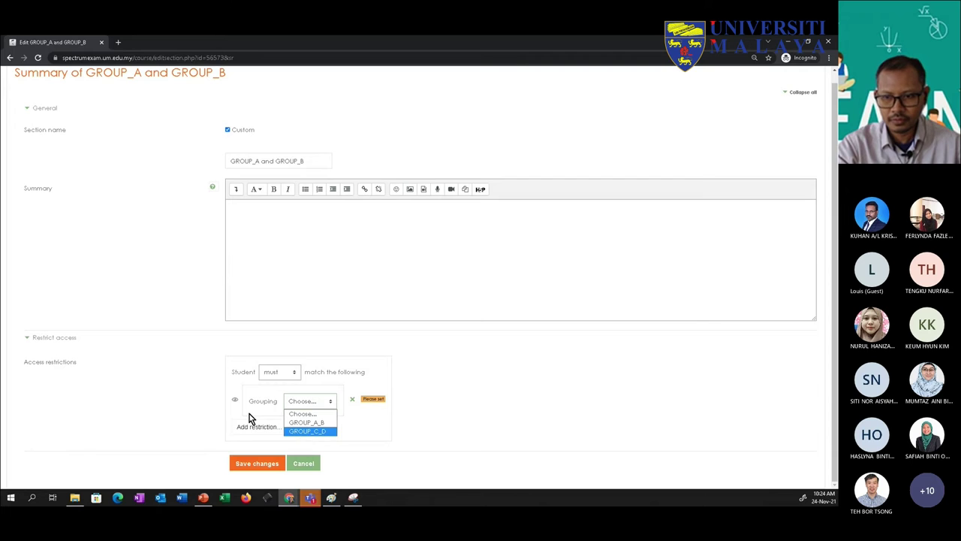
pyautogui.click(308, 422)
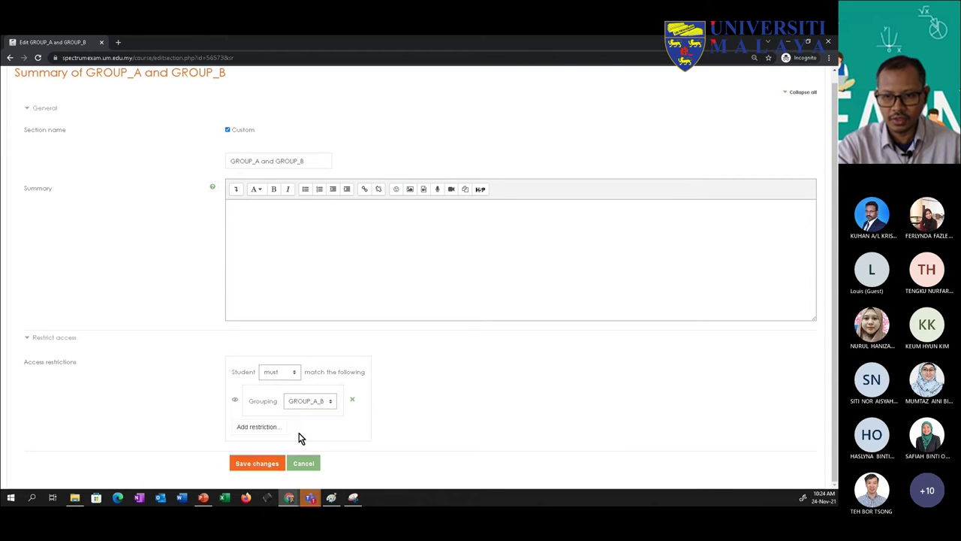
pyautogui.click(257, 465)
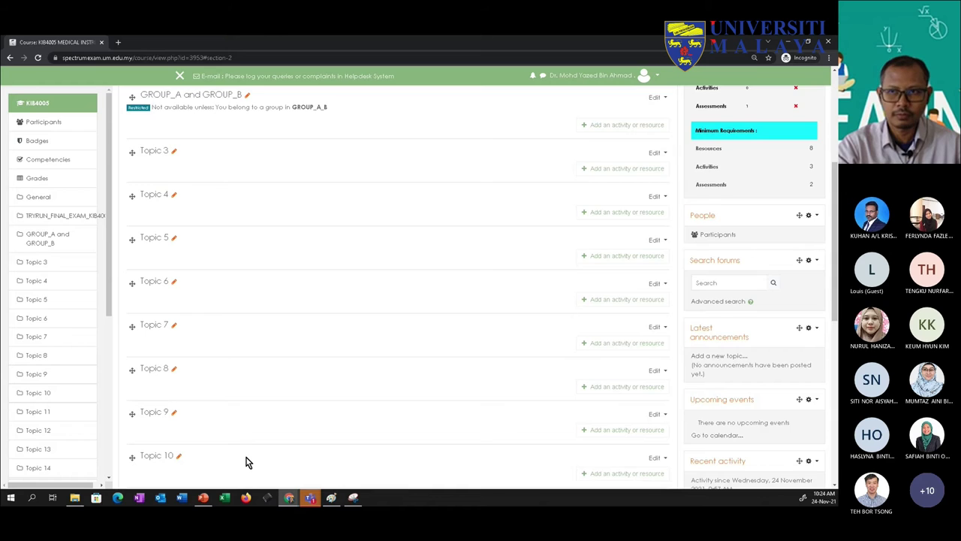
# Step: Rename Topic 3 on the course page as "GROUP_A&_B"
pyautogui.scroll(1, 233, 443)
pyautogui.scroll(1, 222, 431)
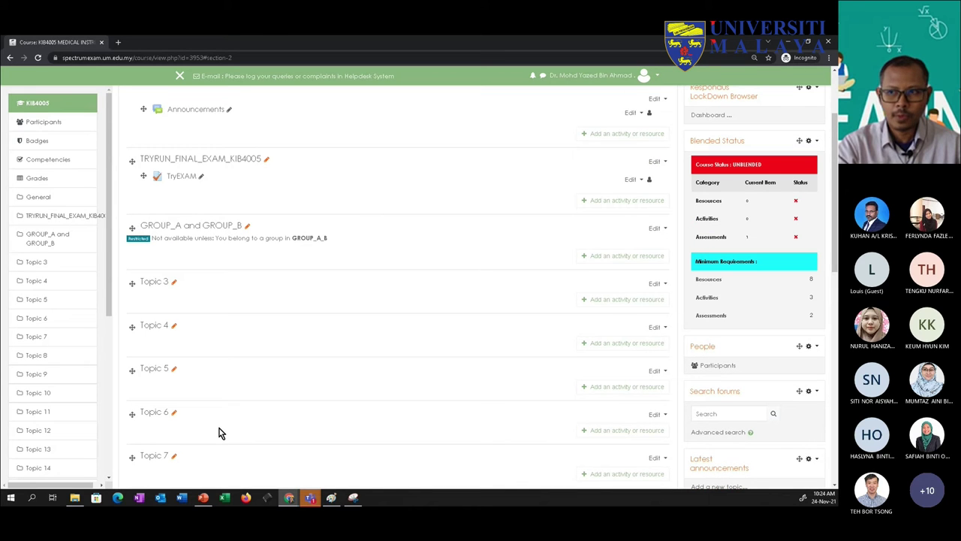
pyautogui.click(174, 282)
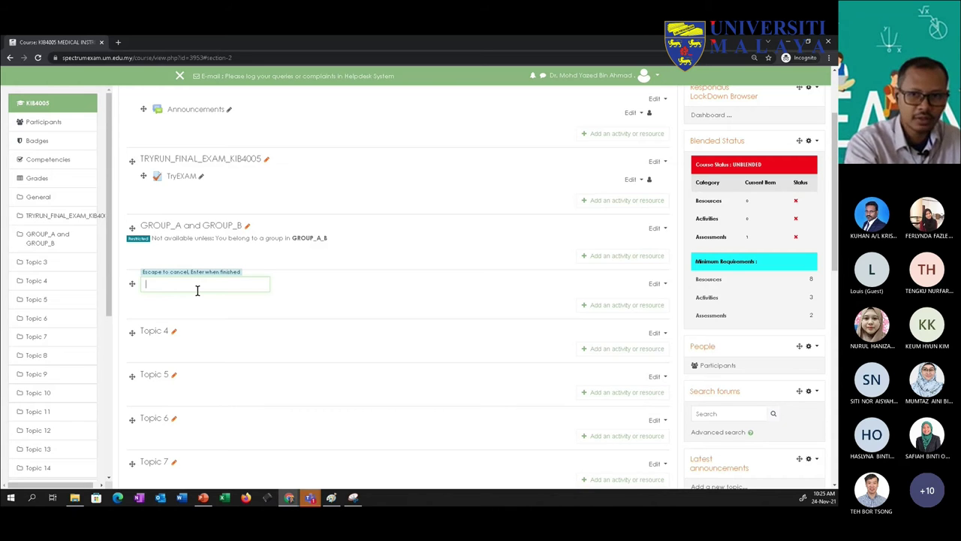
pyautogui.write('G')
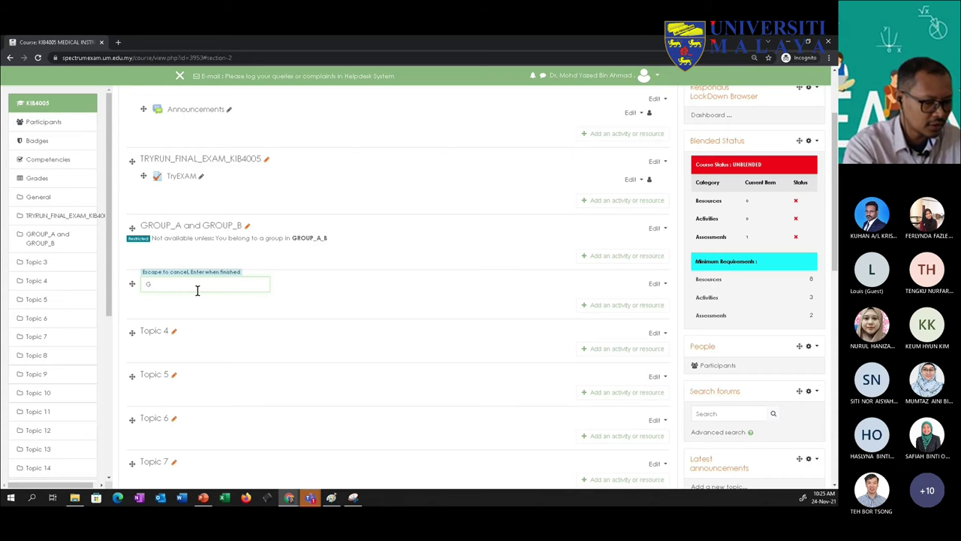
pyautogui.write('_A_')
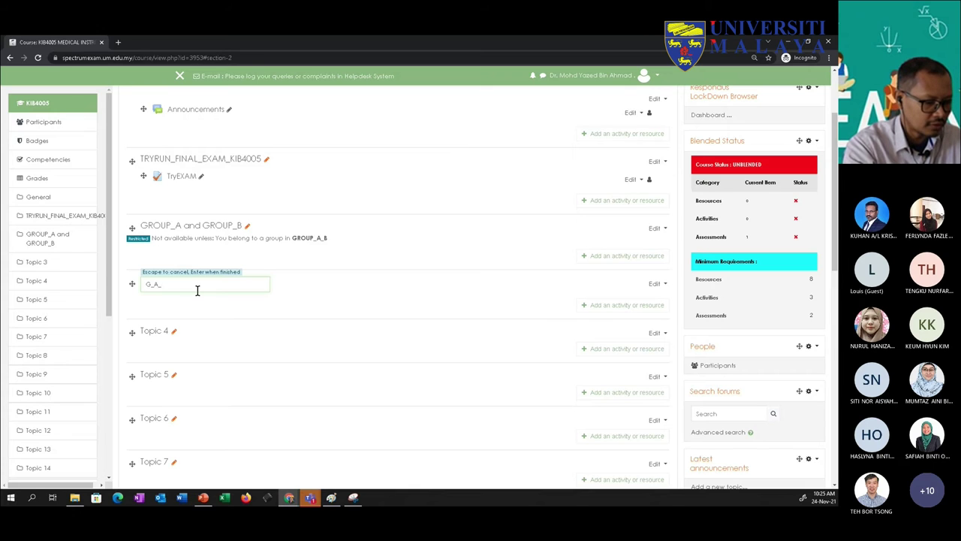
pyautogui.write('GB')
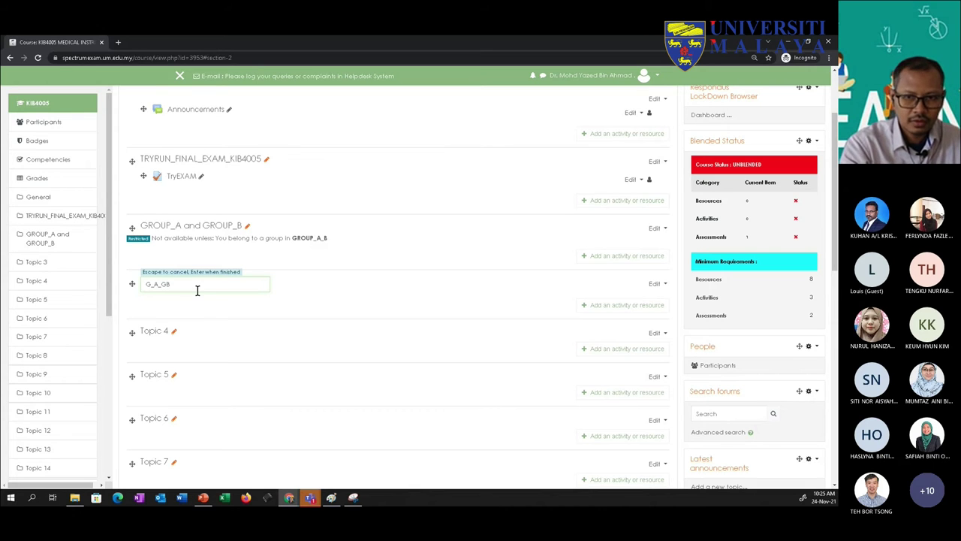
pyautogui.press('BackSpace')
pyautogui.press('BackSpace')
pyautogui.write('B')
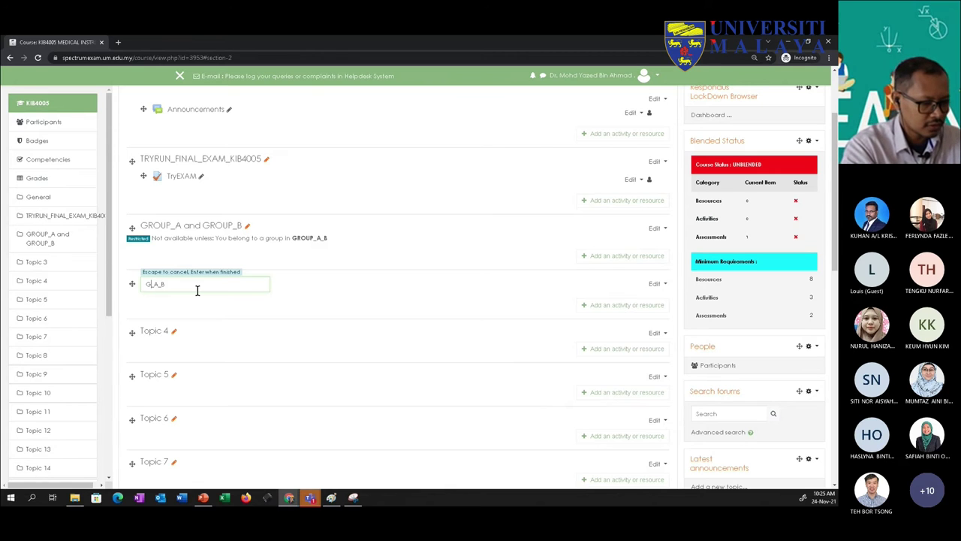
pyautogui.write('ROU')
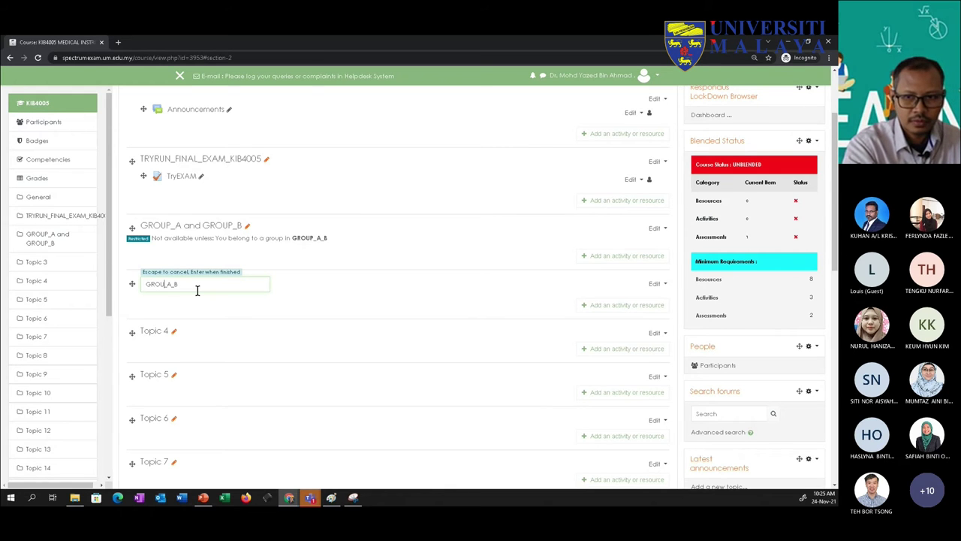
pyautogui.write('P')
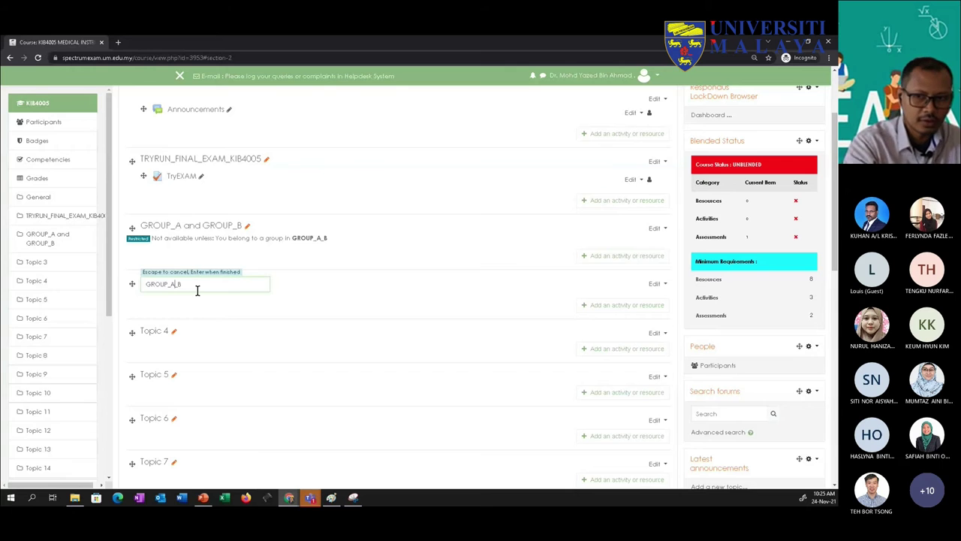
pyautogui.write(' &')
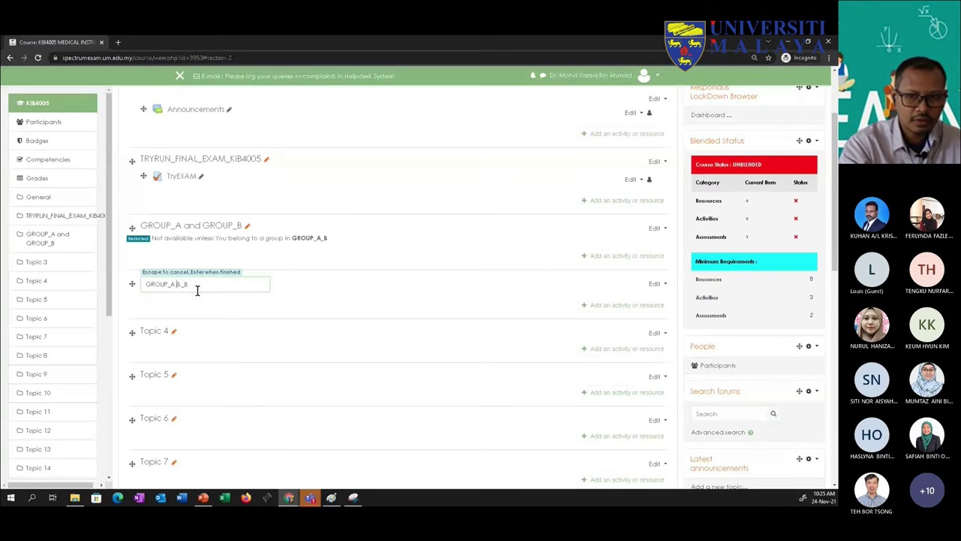
pyautogui.press('Return')
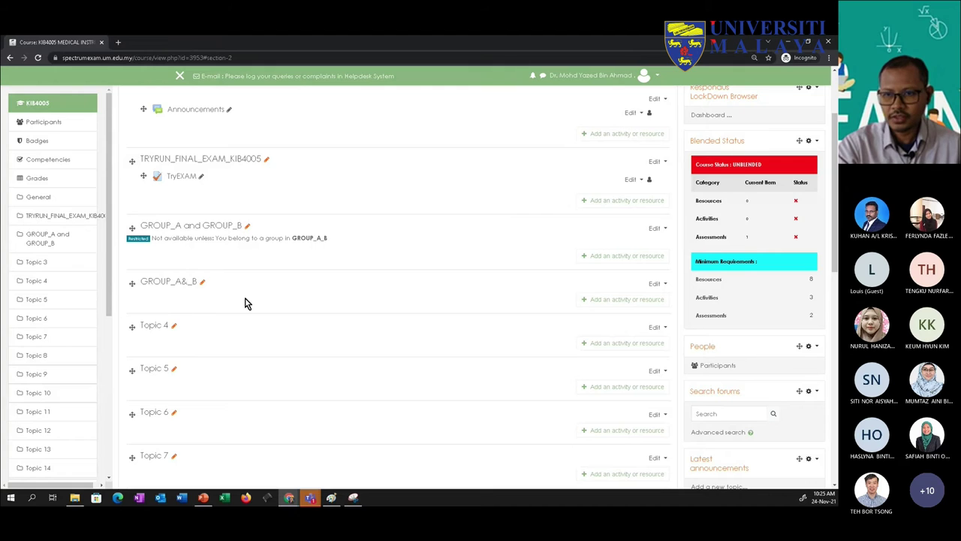
# Step: Open the settings of the "GROUP_A&_B" topic and add a Group access restriction set to Group A
pyautogui.click(656, 285)
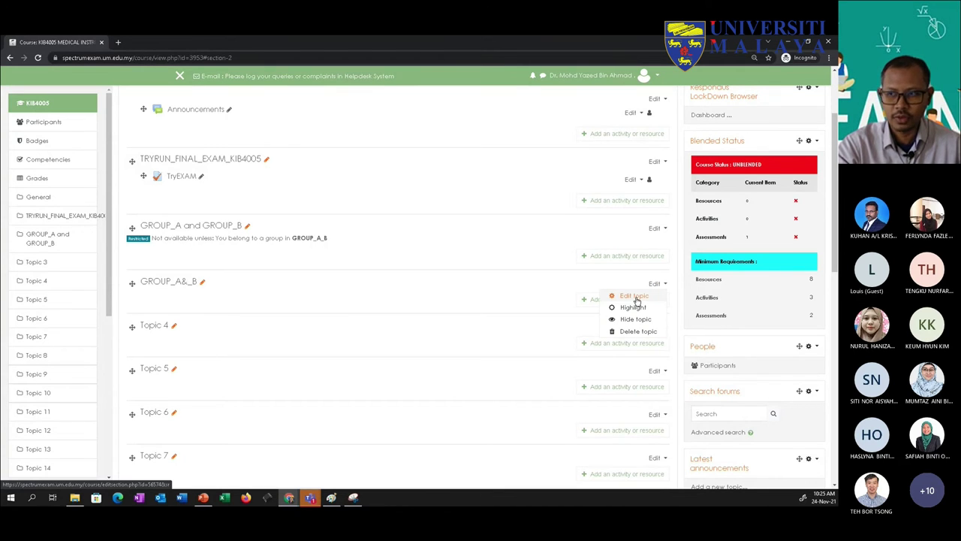
pyautogui.click(634, 297)
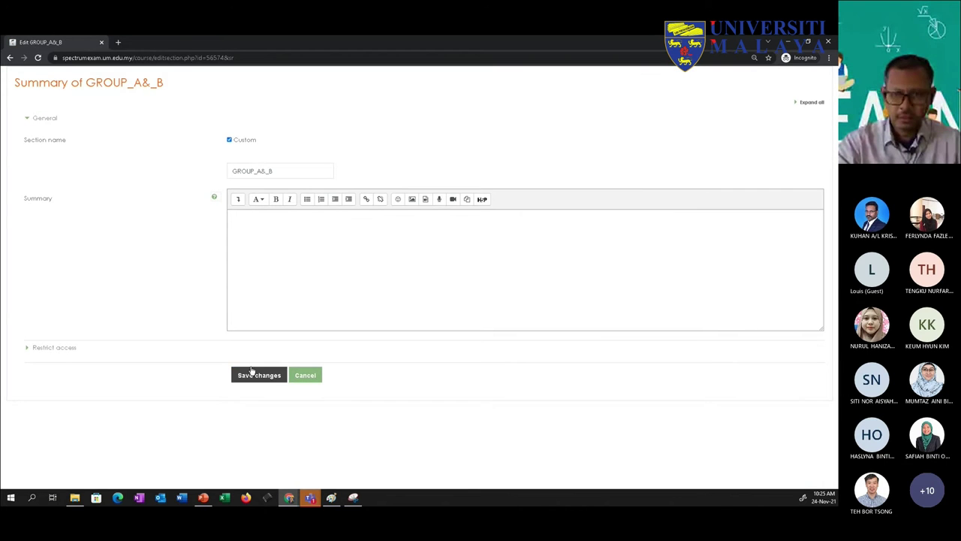
pyautogui.click(43, 348)
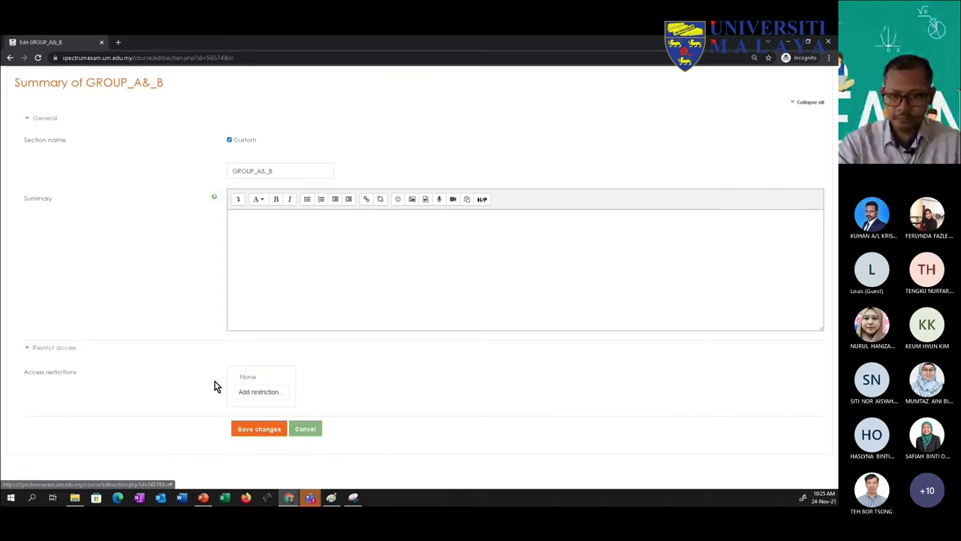
pyautogui.click(258, 391)
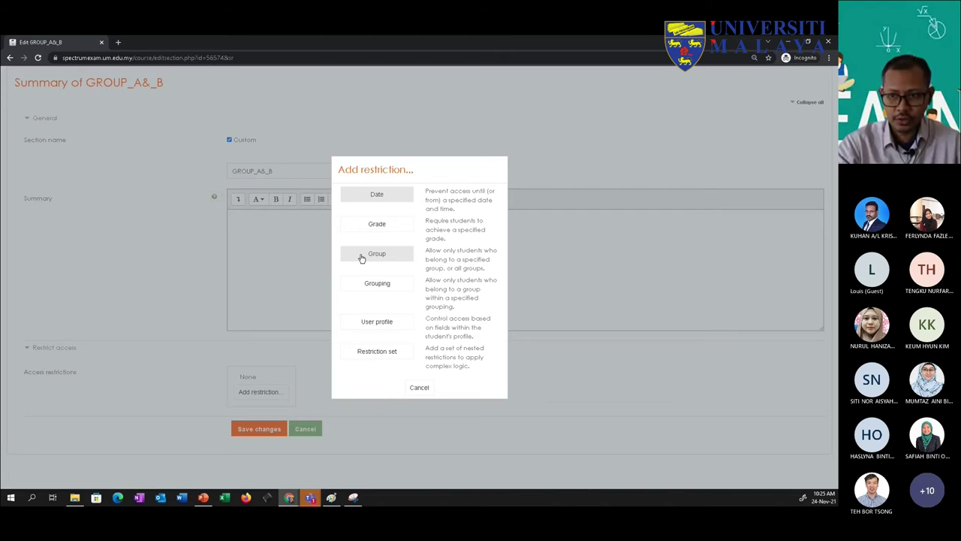
pyautogui.click(361, 258)
pyautogui.click(299, 403)
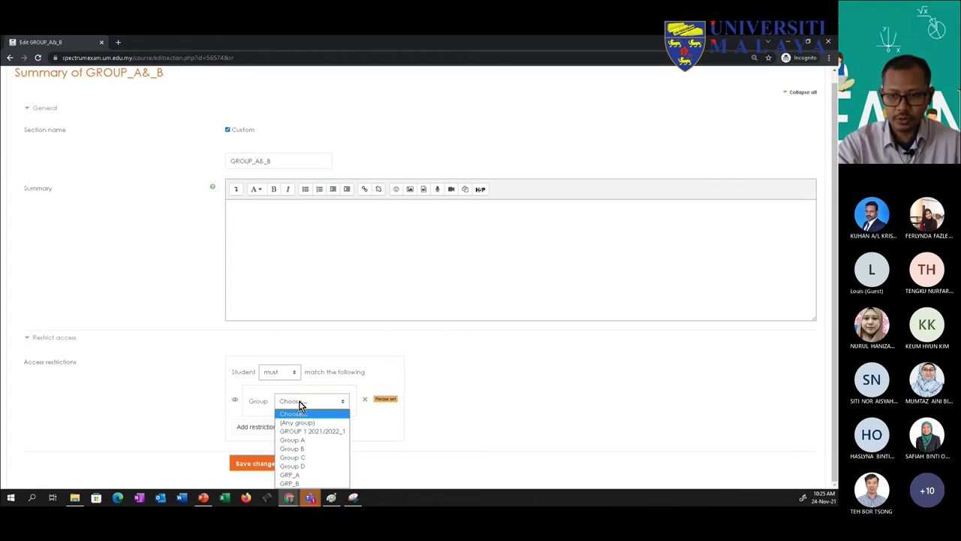
pyautogui.click(294, 440)
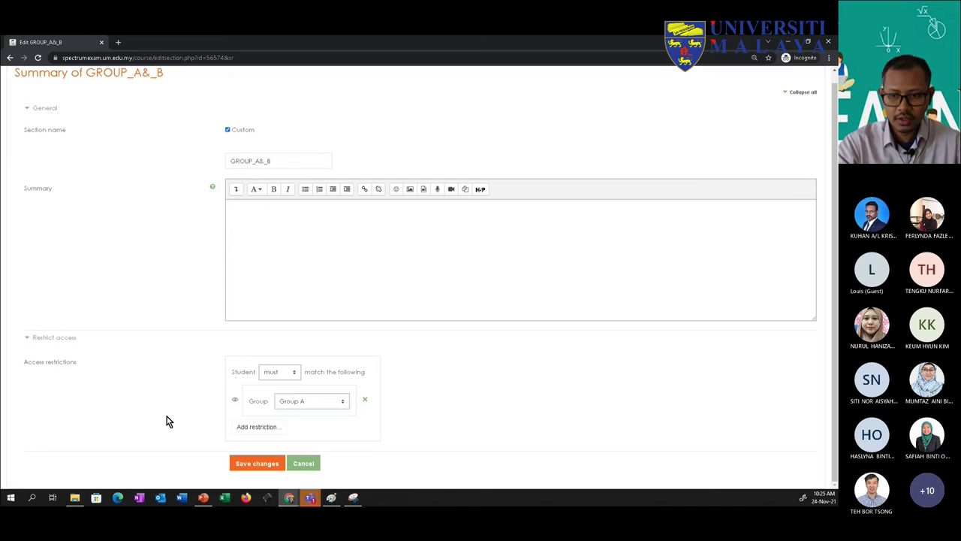
# Step: Add a second Group access restriction set to Group B to the same topic
pyautogui.click(245, 427)
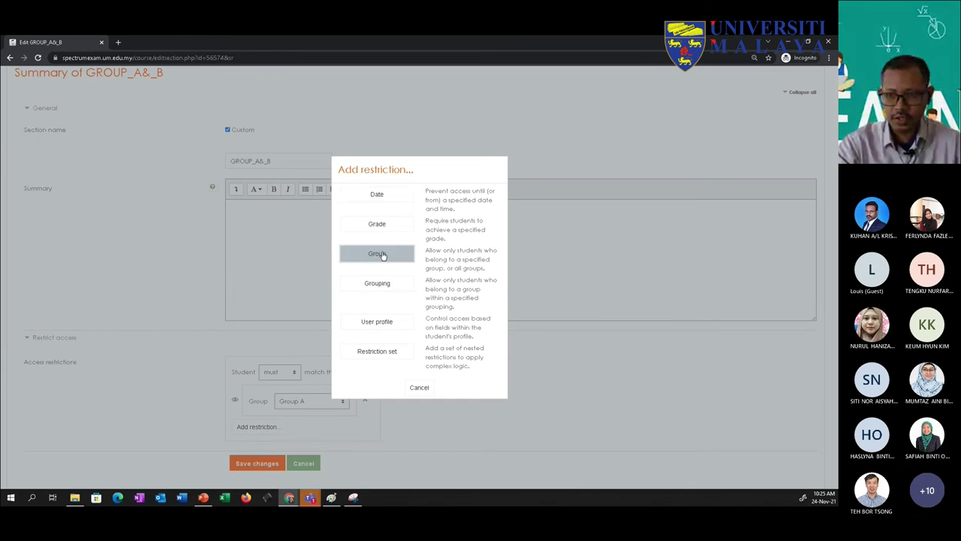
pyautogui.click(381, 256)
pyautogui.click(307, 444)
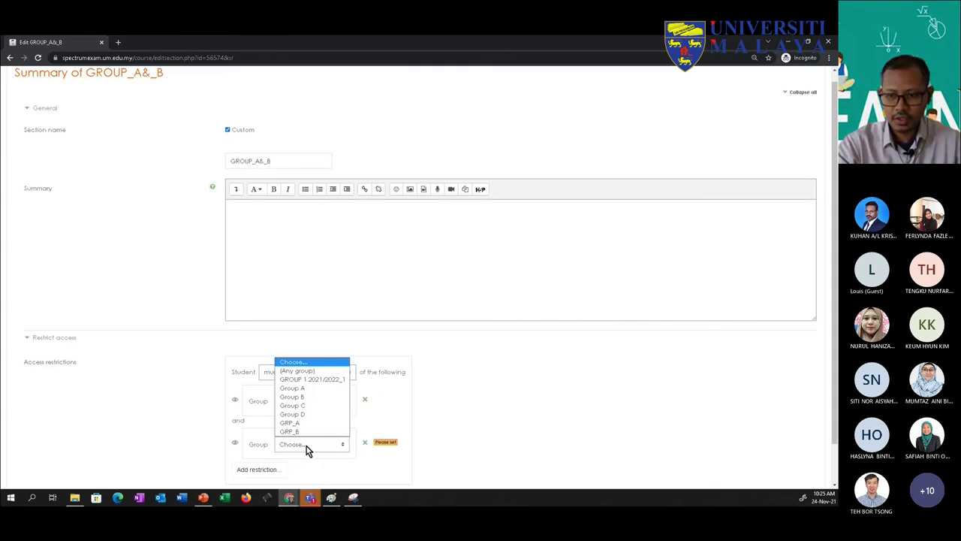
pyautogui.click(304, 397)
pyautogui.scroll(-1, 553, 383)
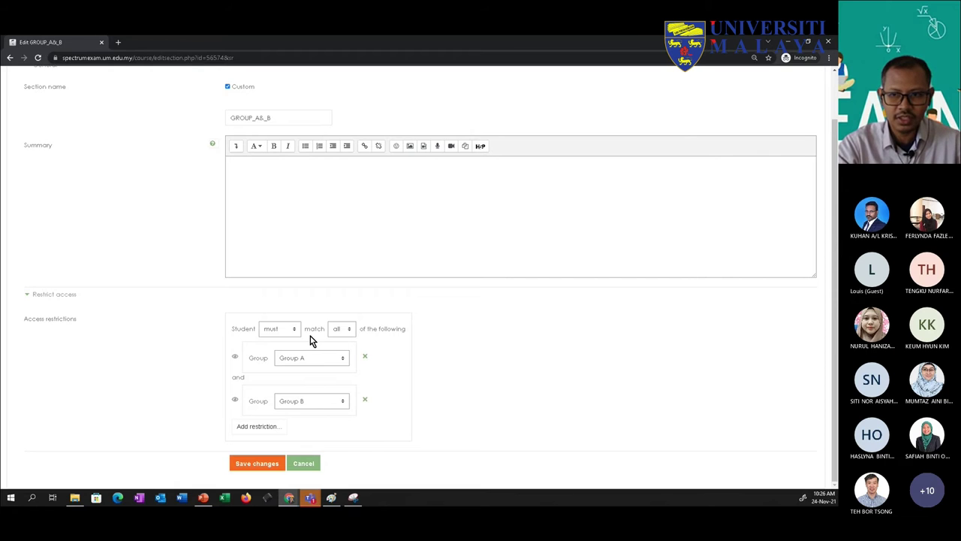
# Step: Require students to match any of the two group restrictions and save the topic's changes
pyautogui.click(339, 331)
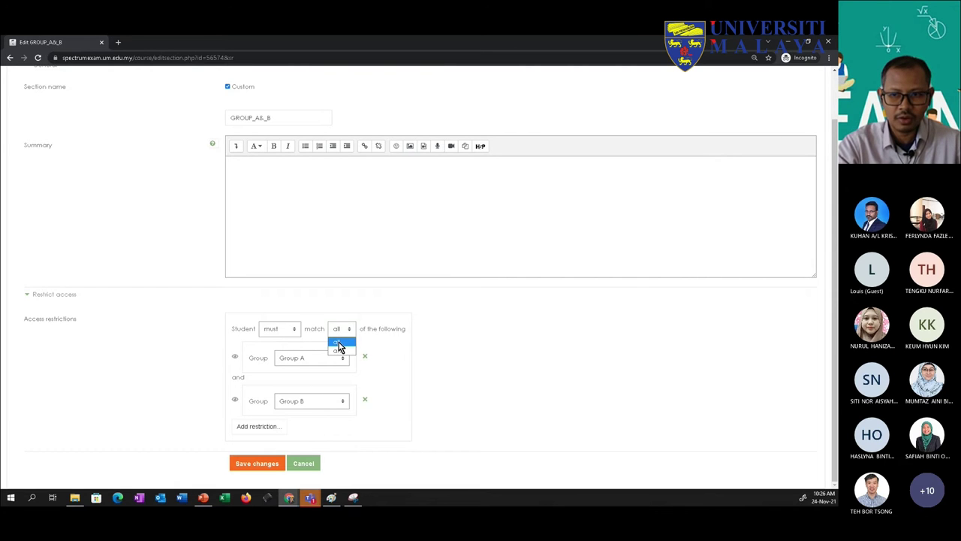
pyautogui.click(342, 350)
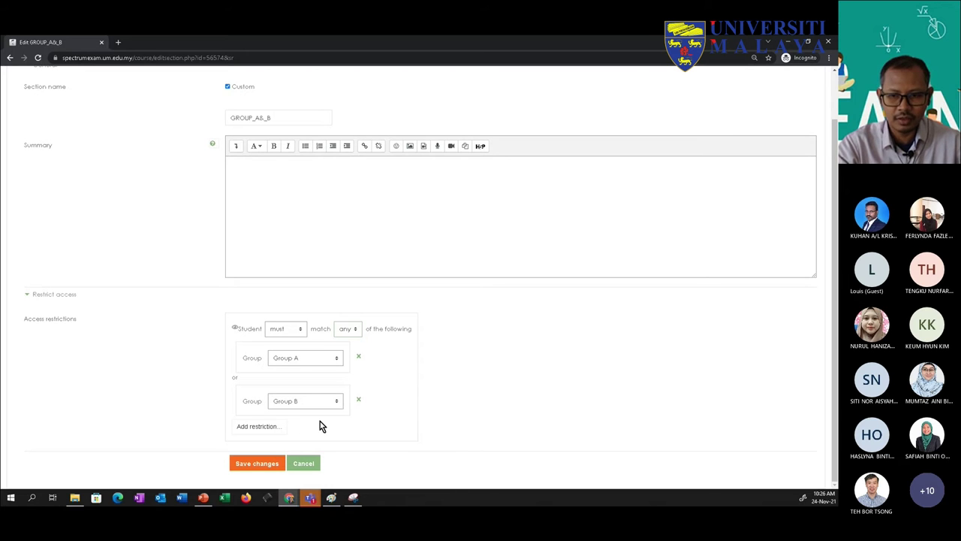
pyautogui.click(348, 329)
pyautogui.click(346, 341)
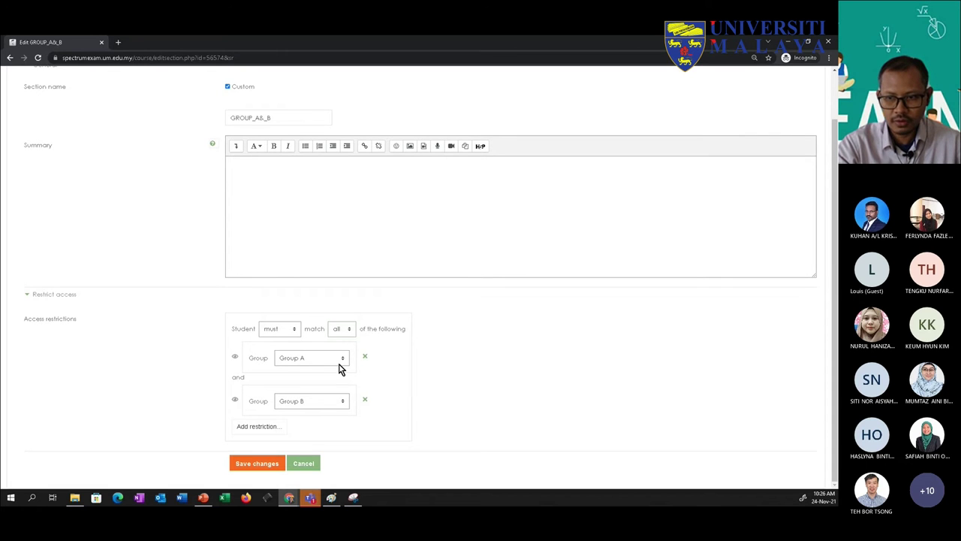
pyautogui.click(257, 463)
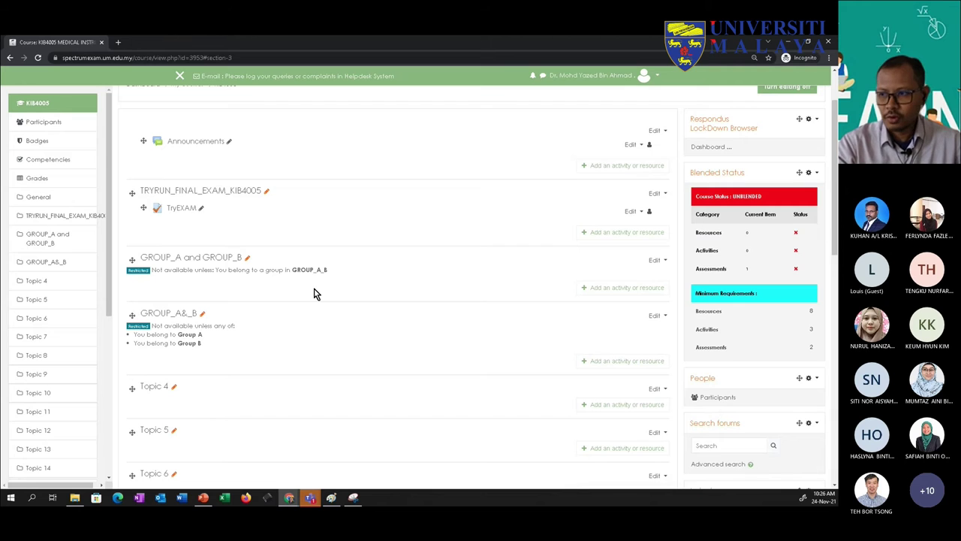
# Step: Add a new Assignment activity to Topic 4 and name it "GROUP_ASSIGNMENT"
pyautogui.scroll(2, 322, 316)
pyautogui.scroll(-1, 336, 343)
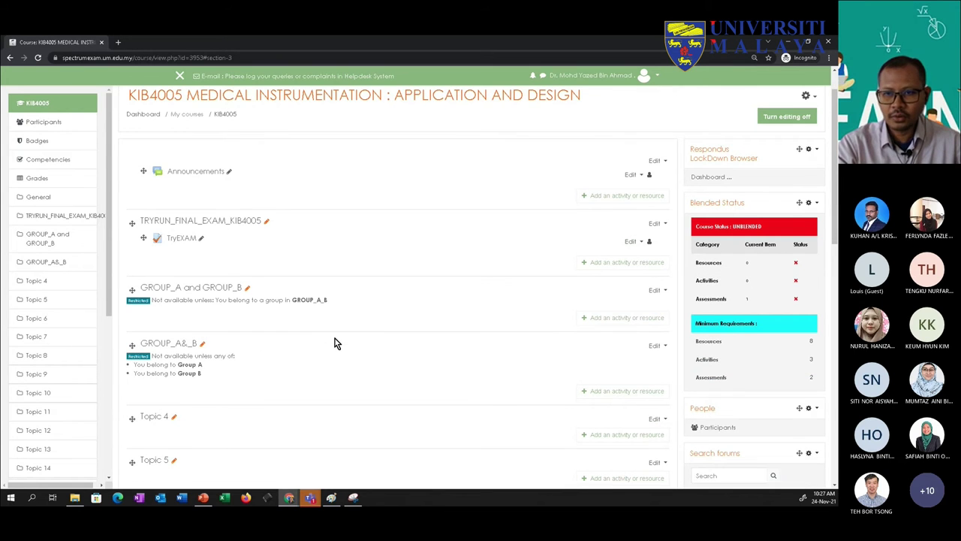
pyautogui.scroll(-2, 337, 343)
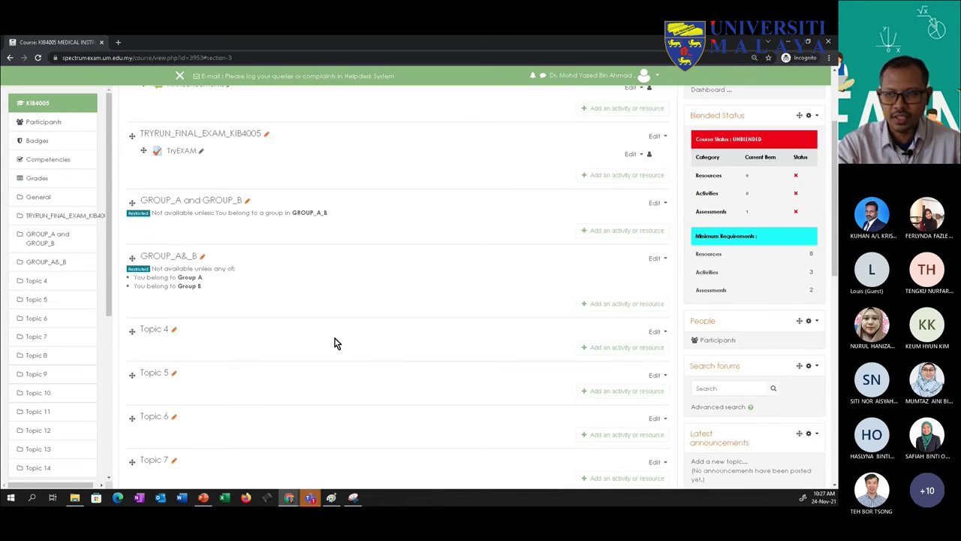
pyautogui.click(583, 350)
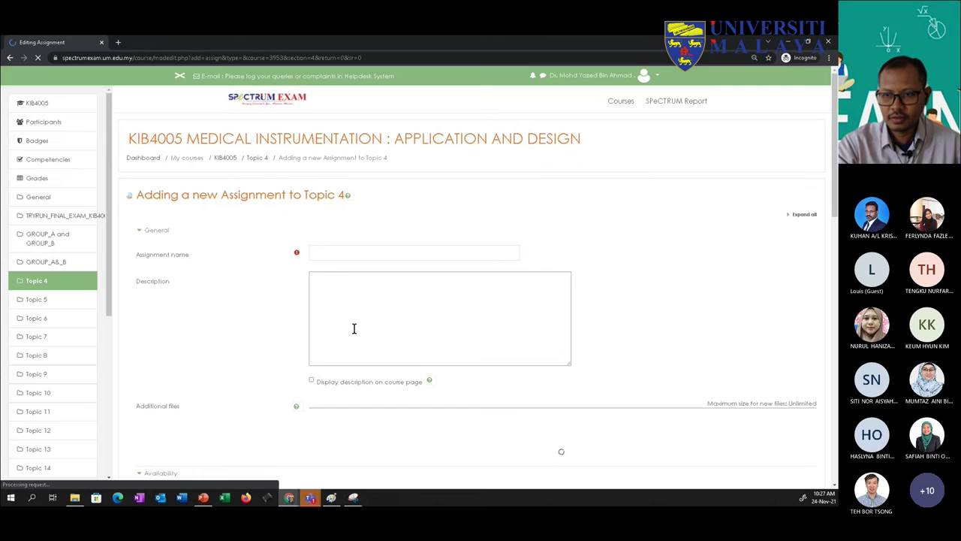
pyautogui.click(350, 254)
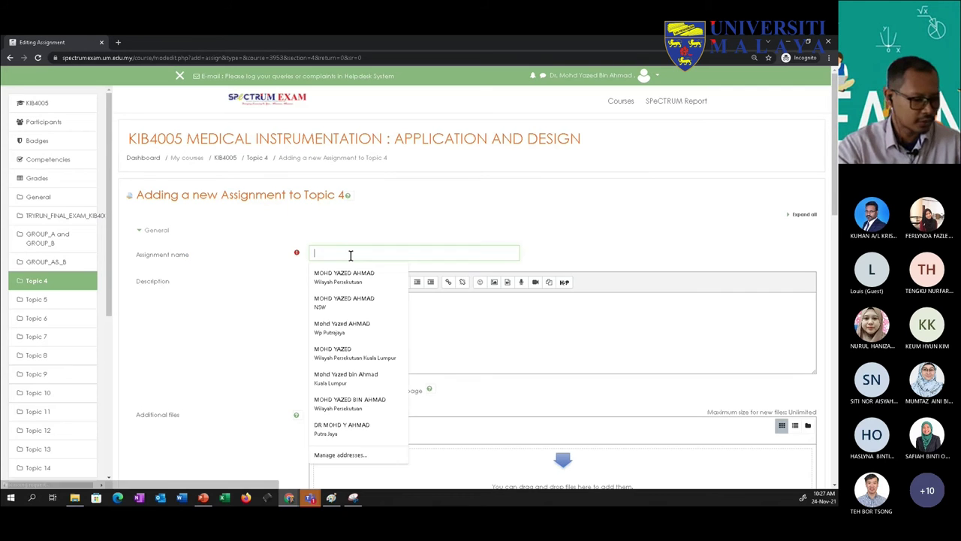
pyautogui.write('A')
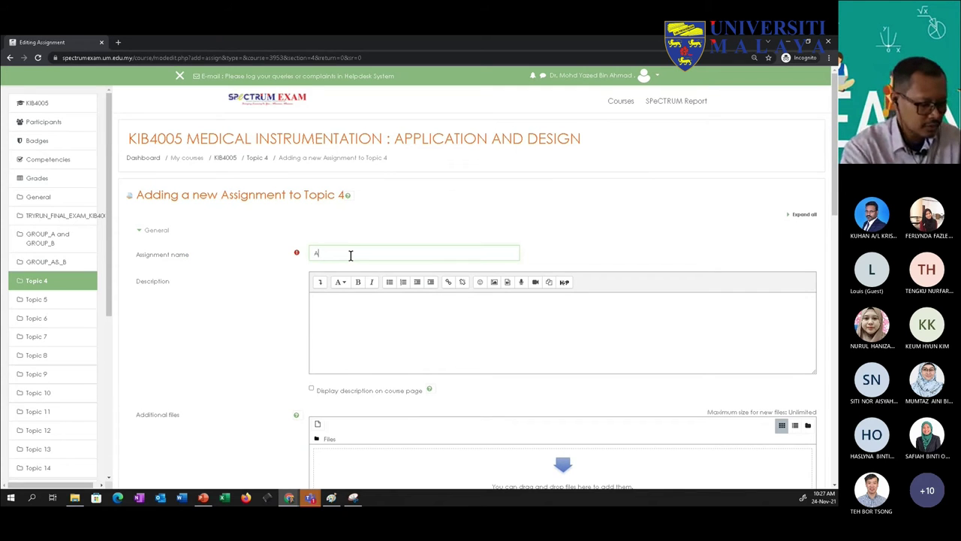
pyautogui.write('SSIGN')
pyautogui.press('Home')
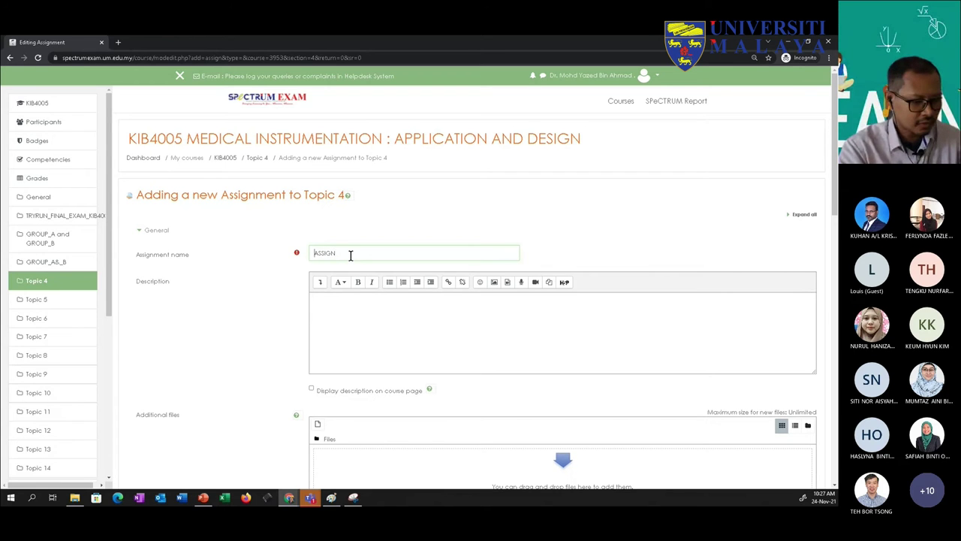
pyautogui.write('GROUP_')
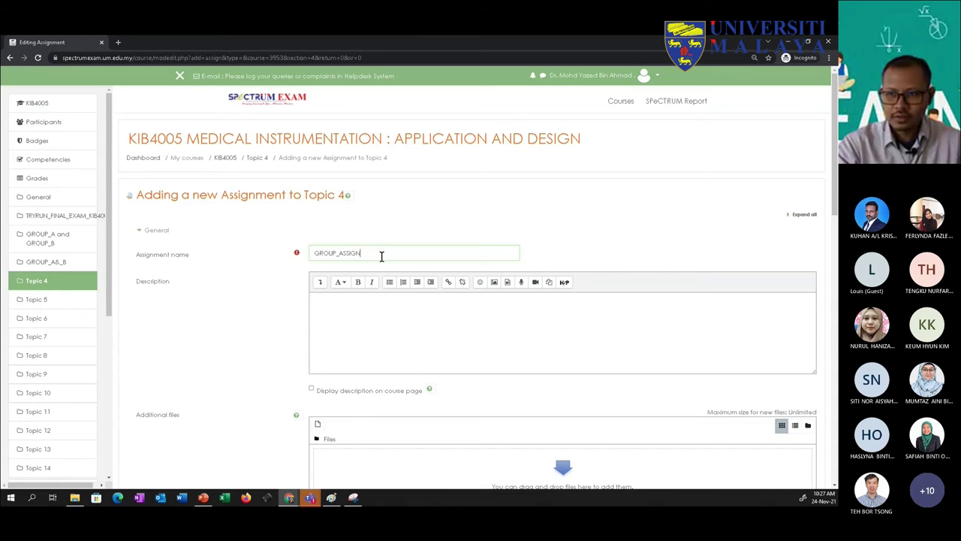
pyautogui.write('MENT')
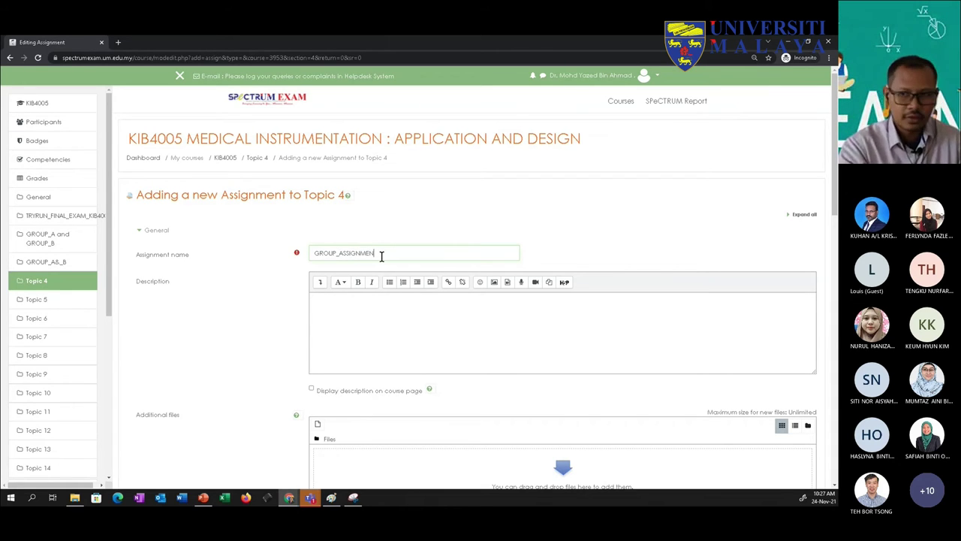
pyautogui.click(358, 313)
# Step: Set the assignment's "Students submit in groups" option to Yes in the group submission settings
pyautogui.scroll(-3, 360, 315)
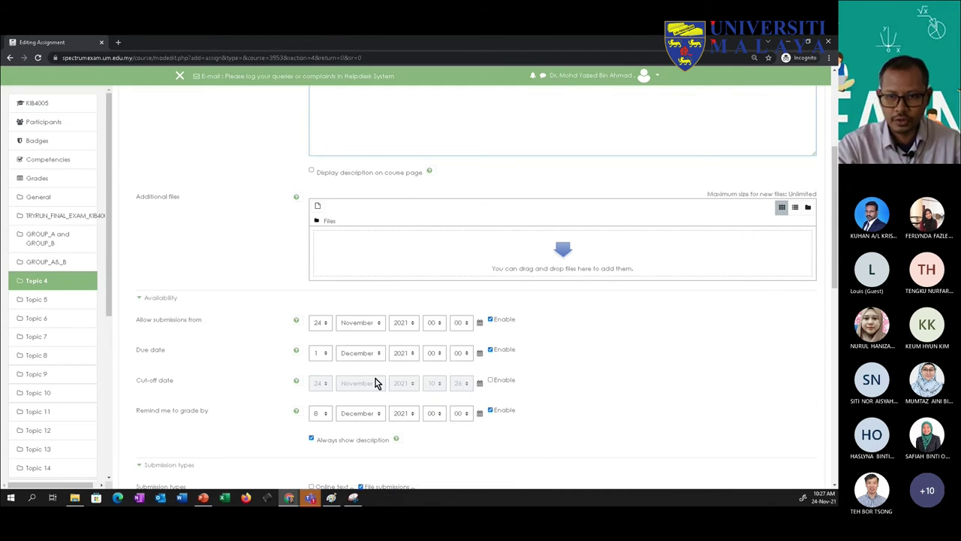
pyautogui.scroll(-1, 235, 347)
pyautogui.scroll(-2, 235, 349)
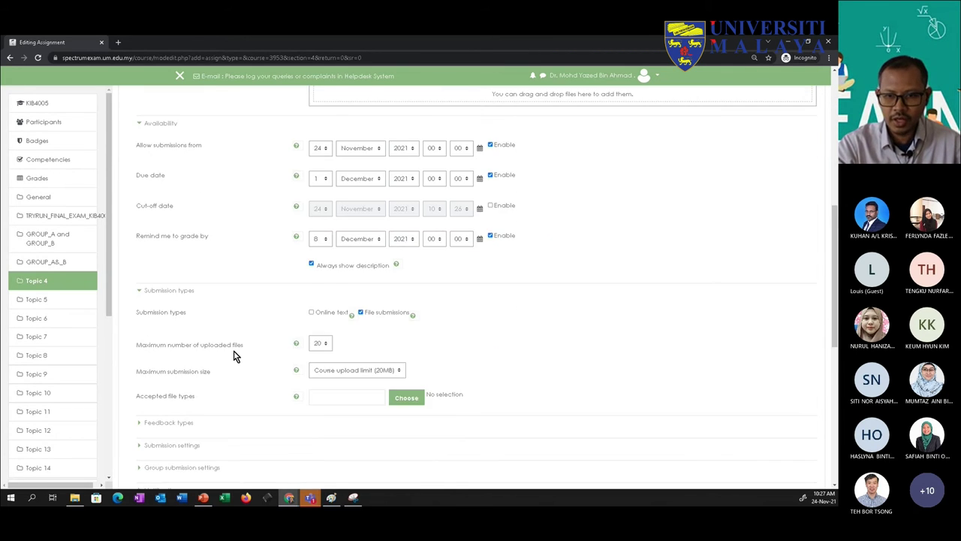
pyautogui.click(182, 380)
pyautogui.scroll(-1, 176, 398)
pyautogui.click(318, 317)
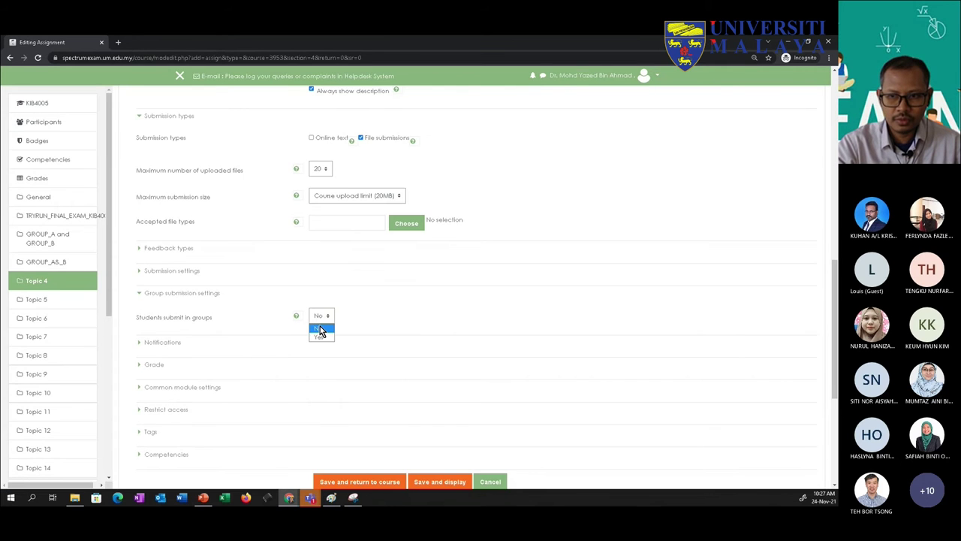
pyautogui.click(321, 336)
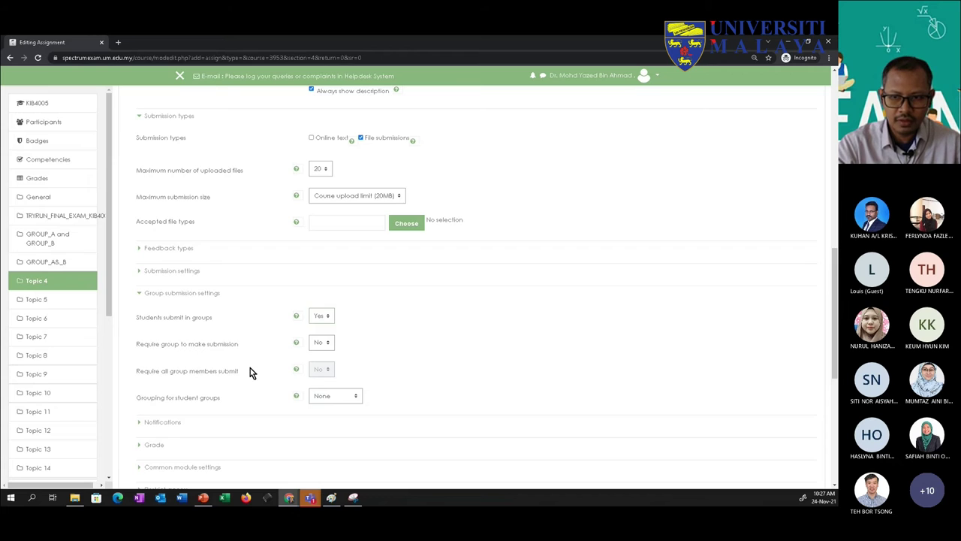
# Step: Read the help text for the "Require group to make submission" option in the group submission settings
pyautogui.click(298, 344)
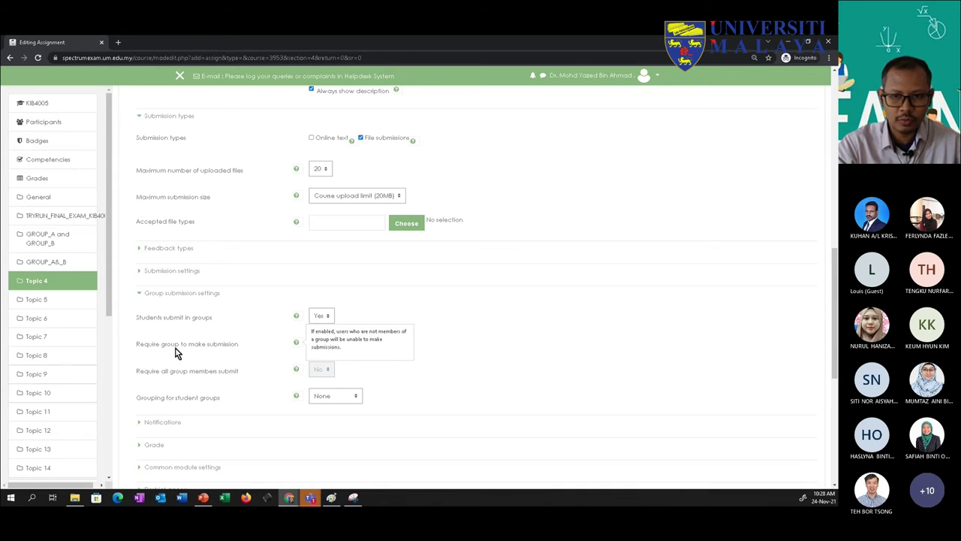
pyautogui.click(298, 343)
pyautogui.click(298, 344)
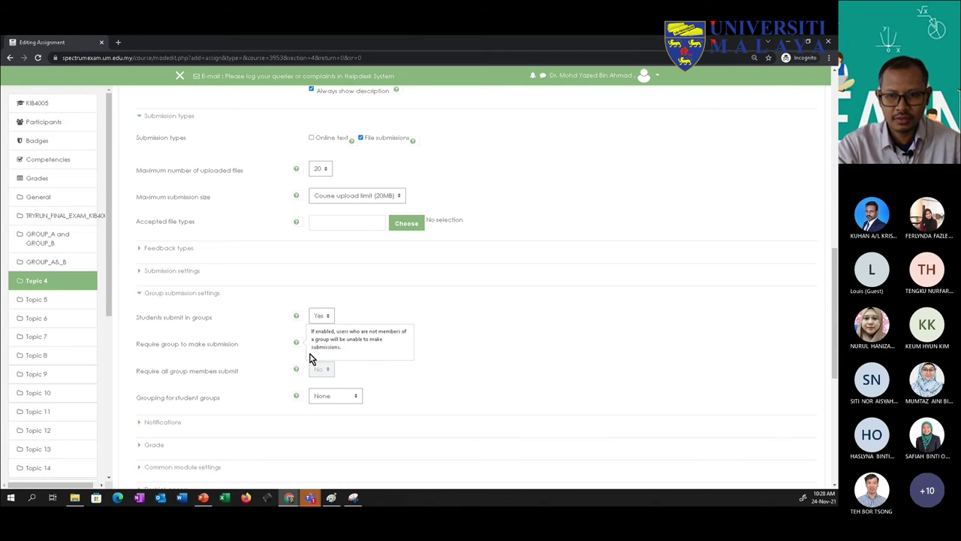
pyautogui.click(228, 357)
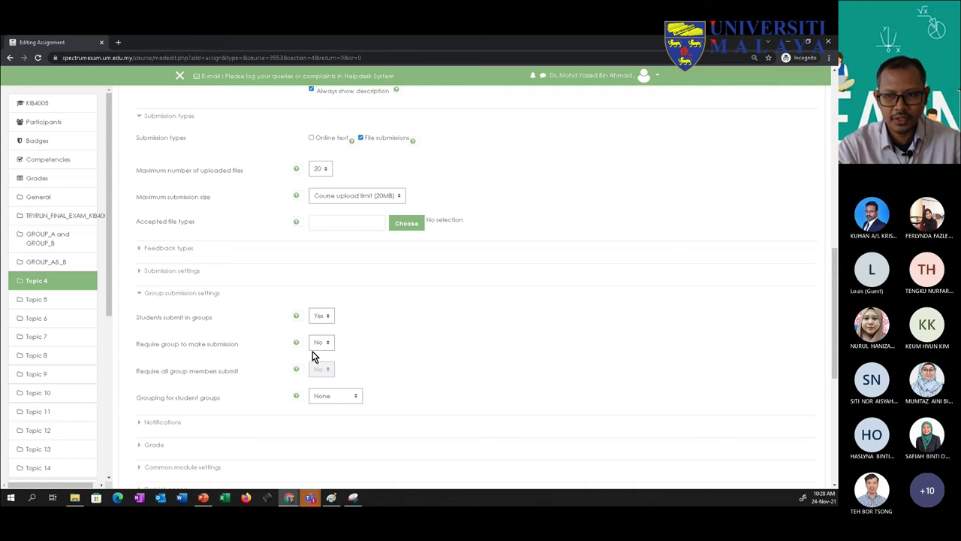
# Step: Save the new GROUP_ASSIGNMENT activity and return to the course page
pyautogui.scroll(-1, 368, 354)
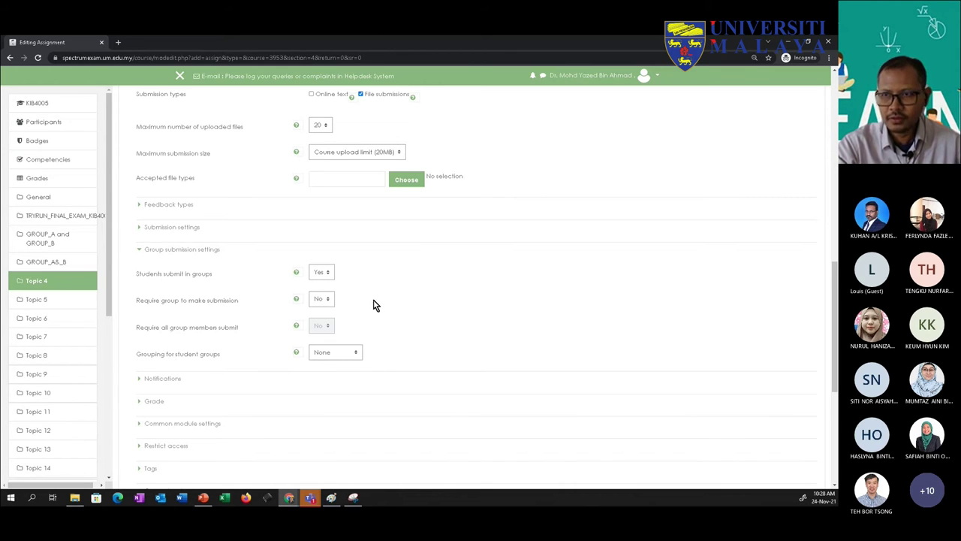
pyautogui.scroll(3, 375, 300)
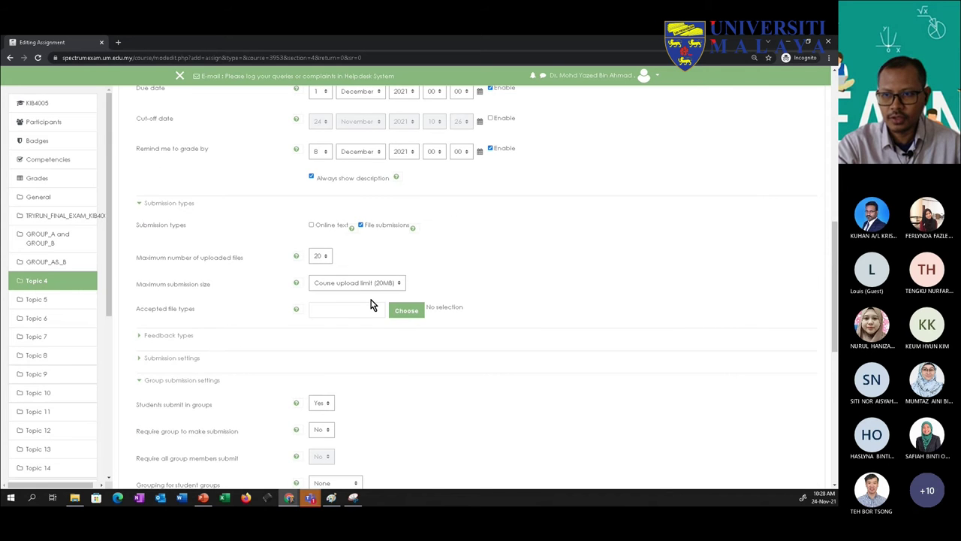
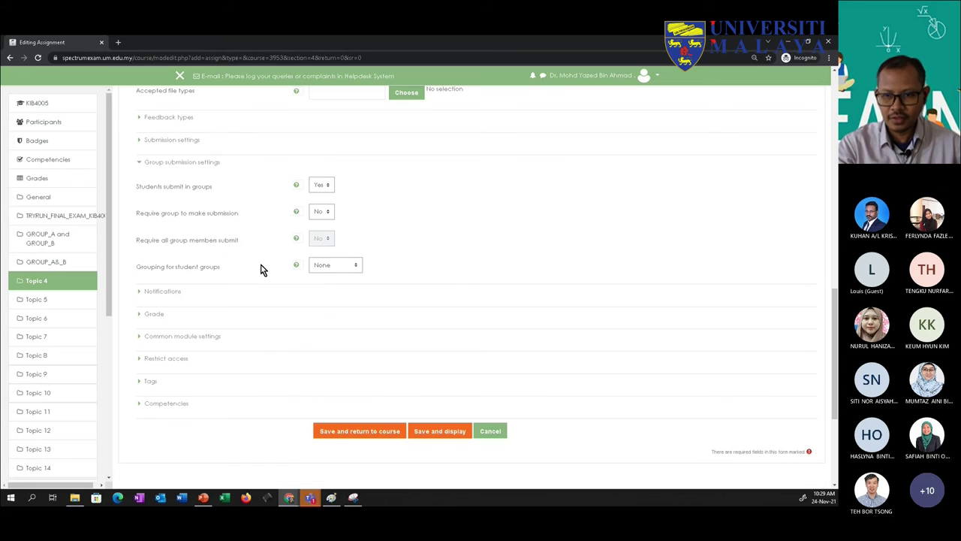
pyautogui.click(351, 436)
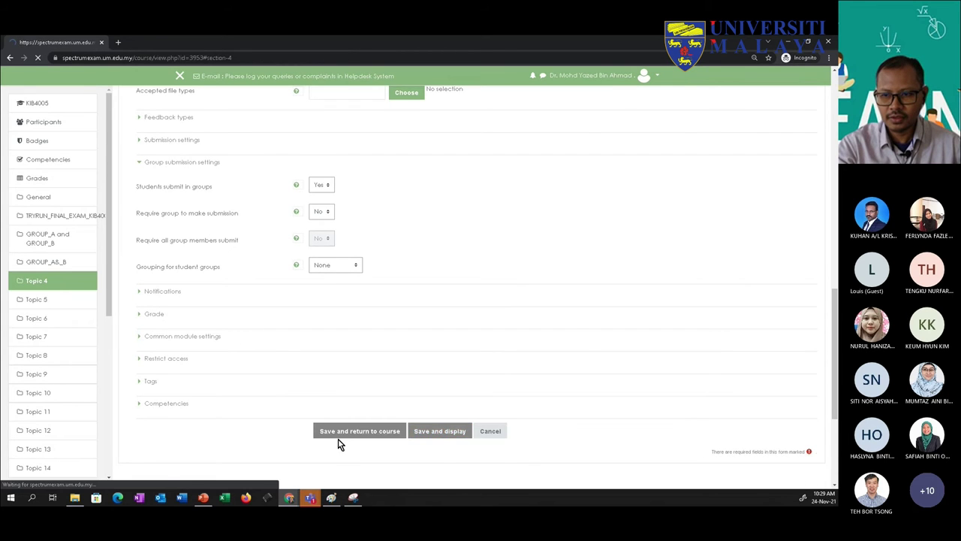
pyautogui.scroll(3, 258, 371)
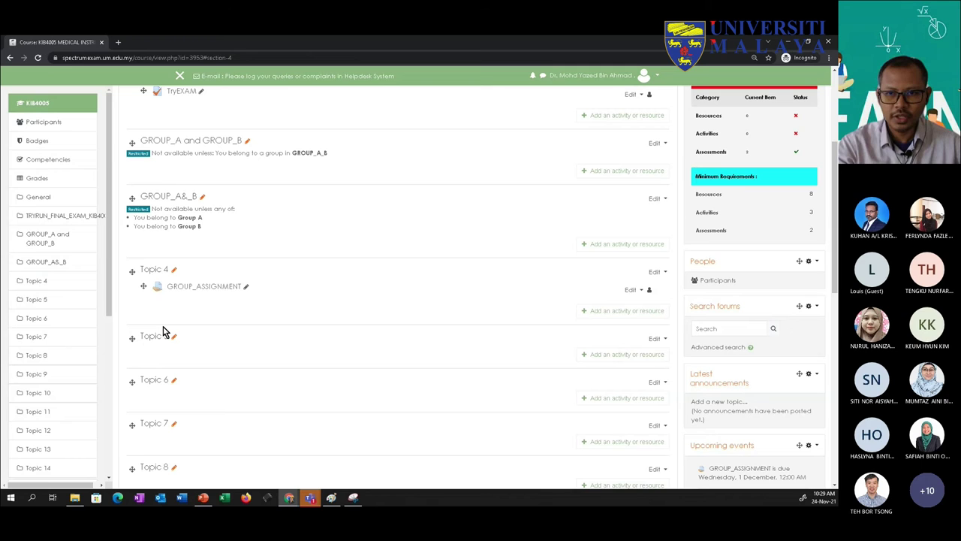
# Step: View GROUP_ASSIGNMENT's grading summary and administration options, and return to Topic 4 on the course page
pyautogui.click(194, 290)
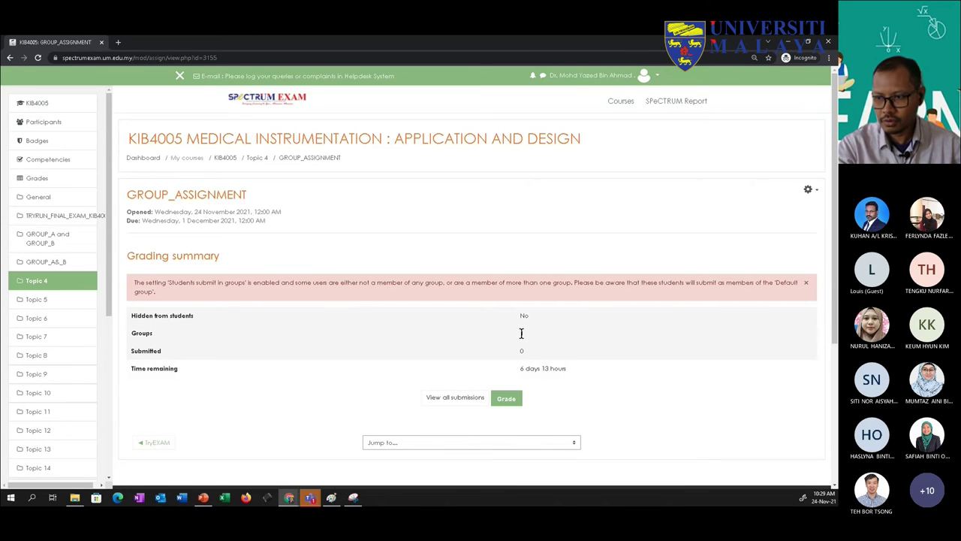
pyautogui.click(812, 191)
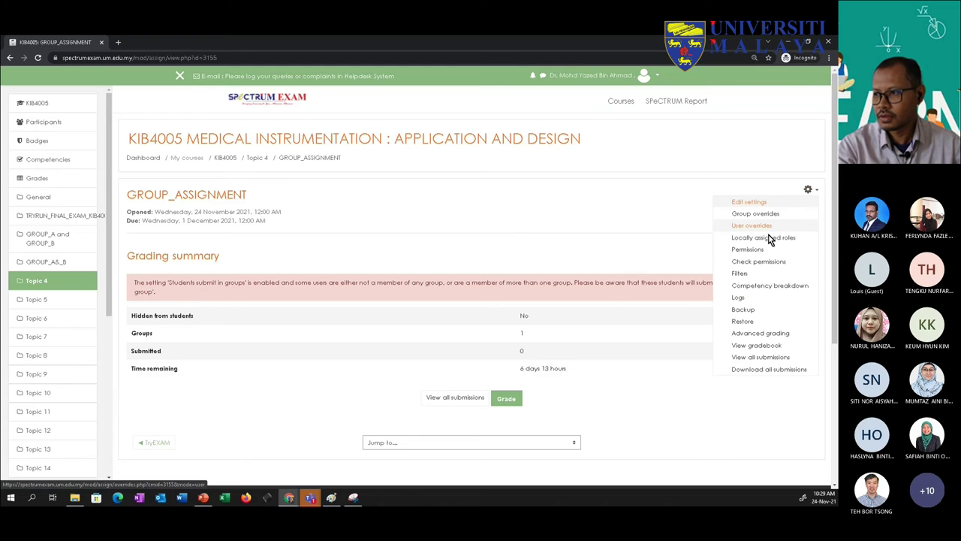
pyautogui.click(354, 208)
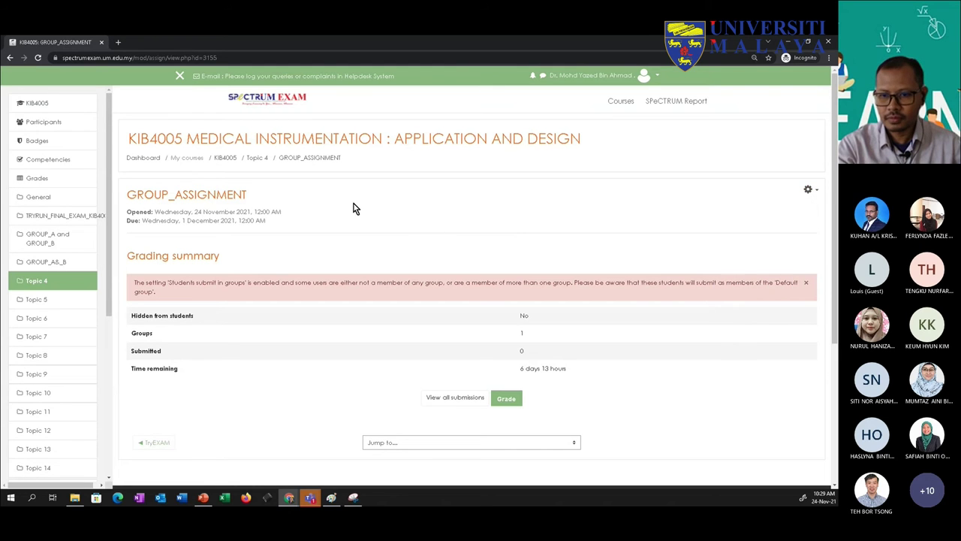
pyautogui.click(257, 164)
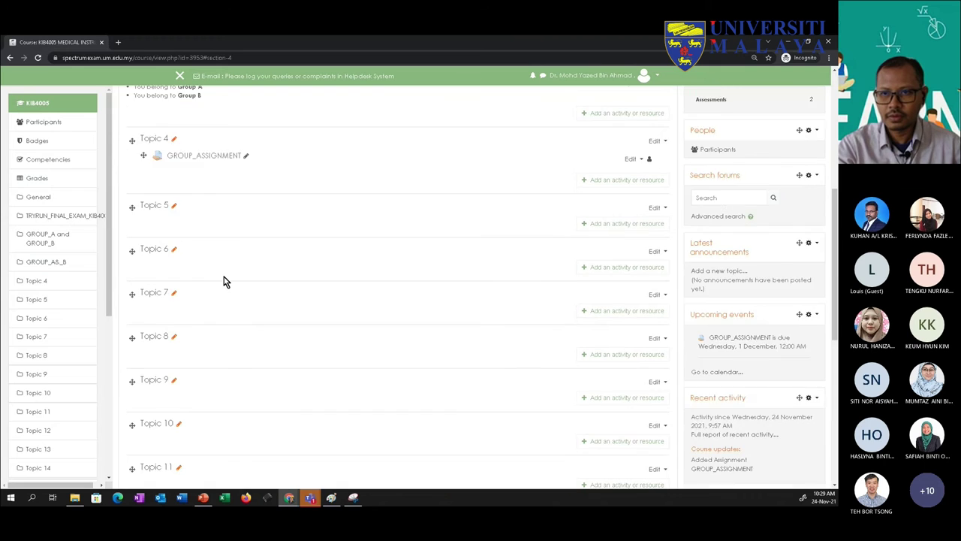
# Step: Edit GROUP_ASSIGNMENT's settings and set "Require group to make submission" to Yes in the group submission settings
pyautogui.click(632, 202)
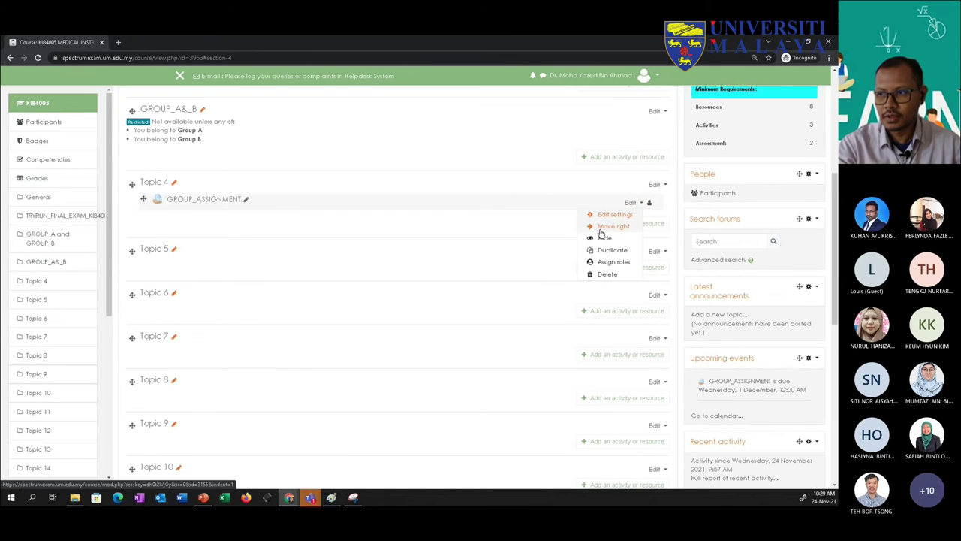
pyautogui.click(603, 217)
pyautogui.scroll(-3, 195, 274)
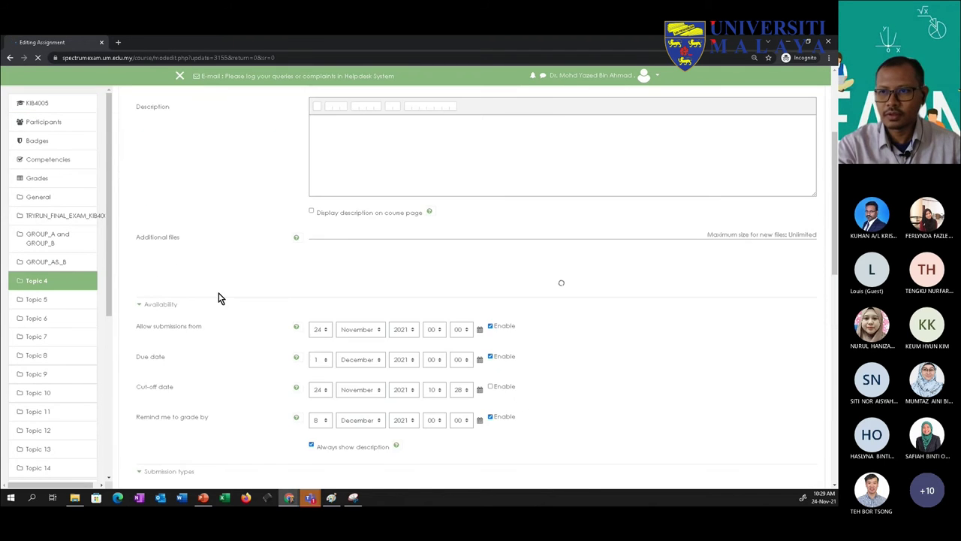
pyautogui.scroll(-5, 321, 339)
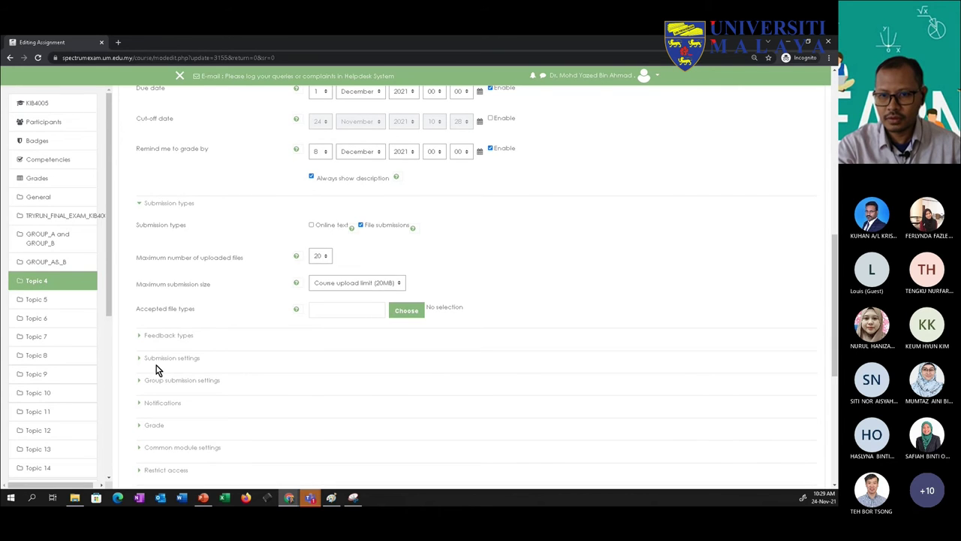
pyautogui.scroll(-1, 143, 376)
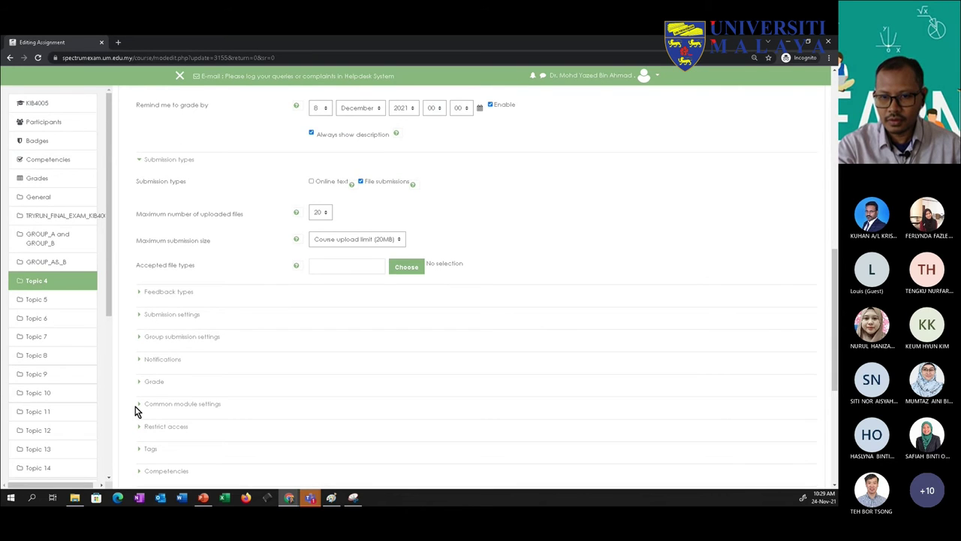
pyautogui.click(138, 341)
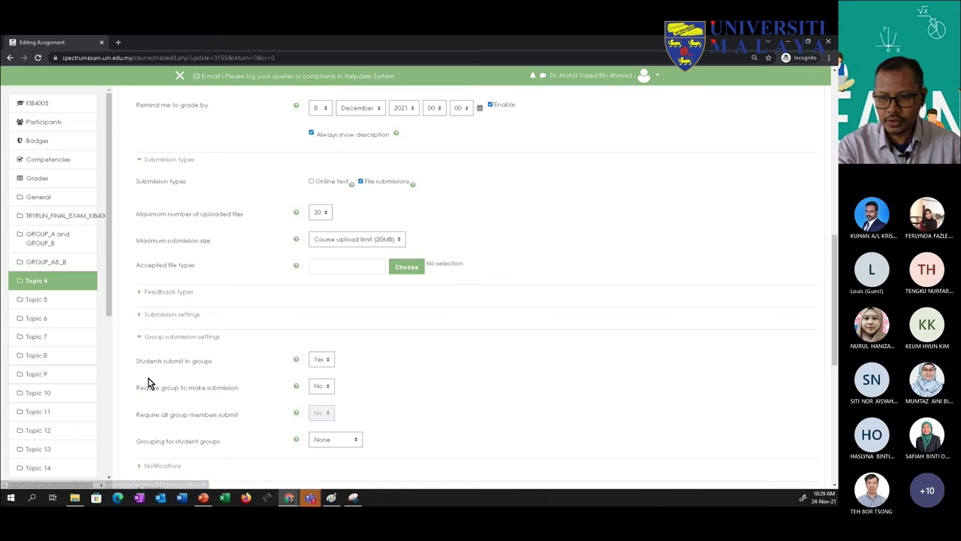
pyautogui.scroll(-2, 173, 391)
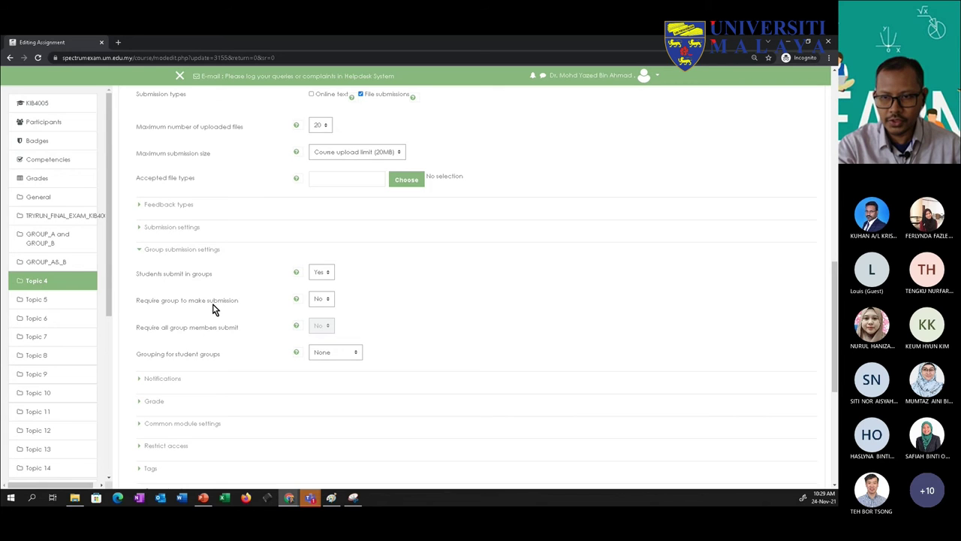
pyautogui.click(322, 301)
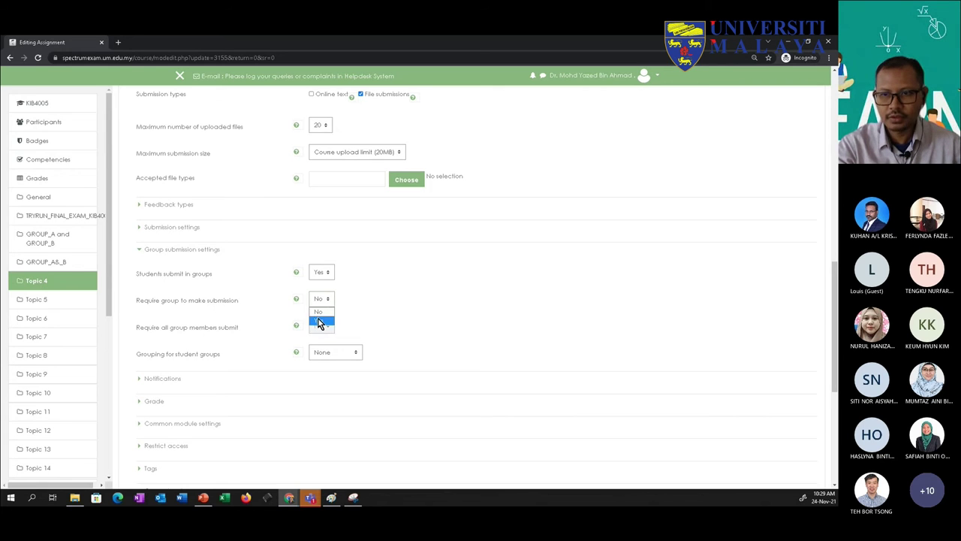
pyautogui.click(319, 321)
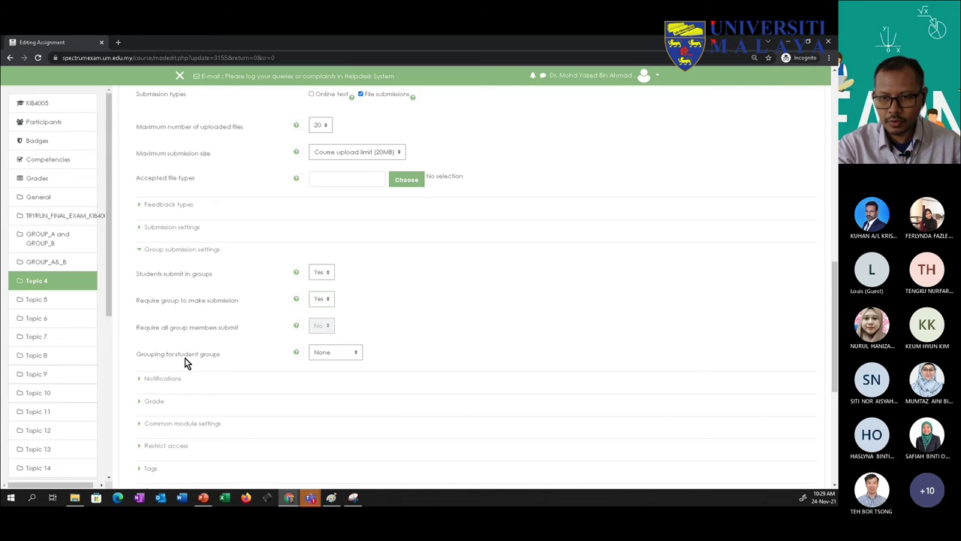
# Step: Save the assignment with the grouping for student groups kept at None, and open its grading summary
pyautogui.click(332, 352)
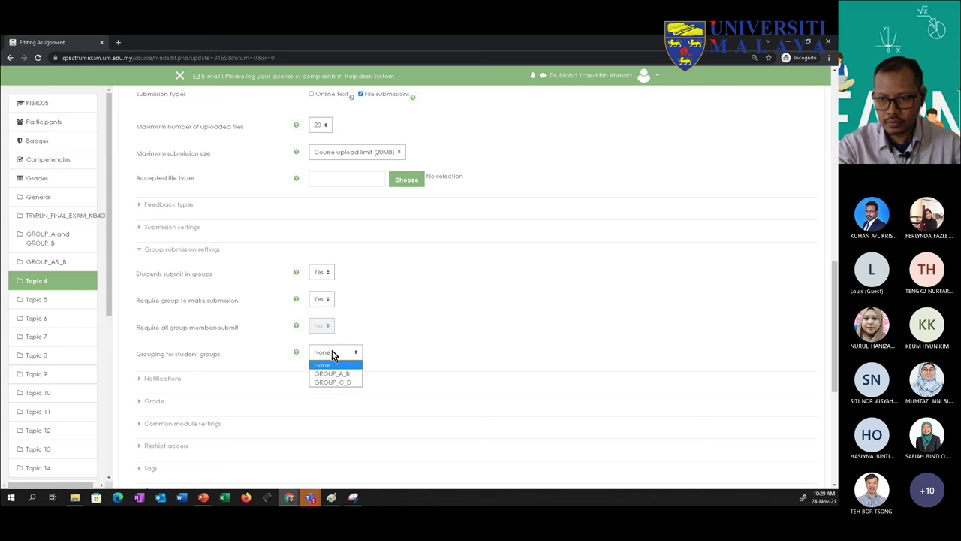
pyautogui.click(372, 348)
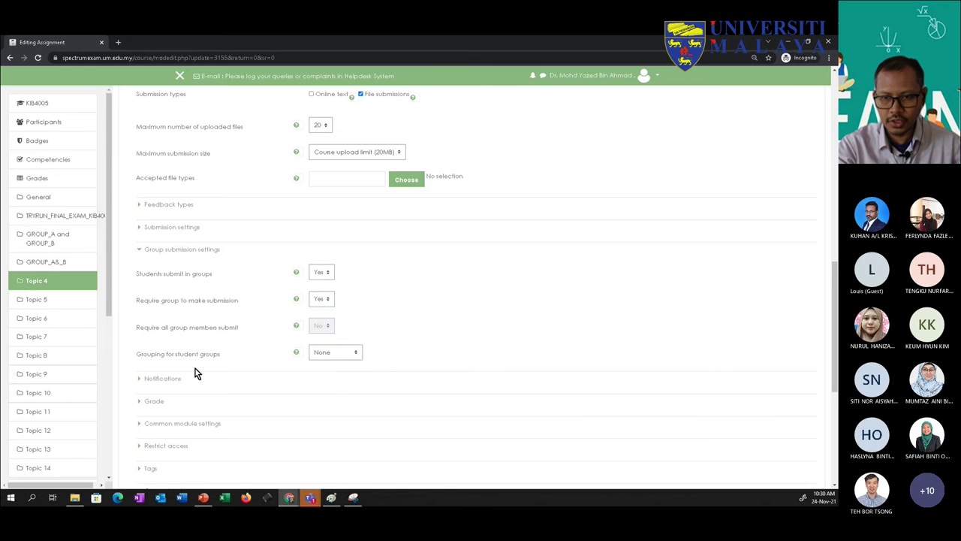
pyautogui.scroll(-3, 194, 373)
pyautogui.click(349, 428)
pyautogui.scroll(2, 278, 305)
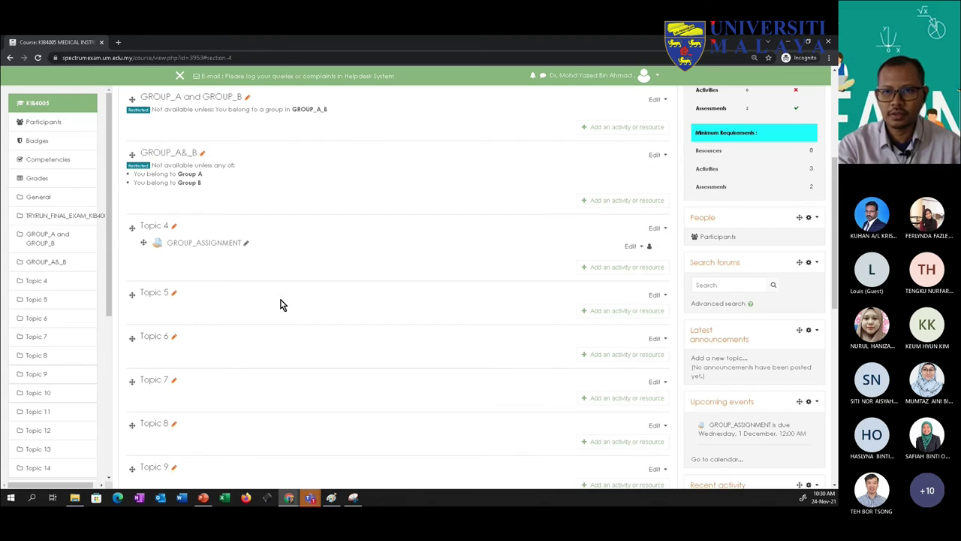
pyautogui.click(202, 244)
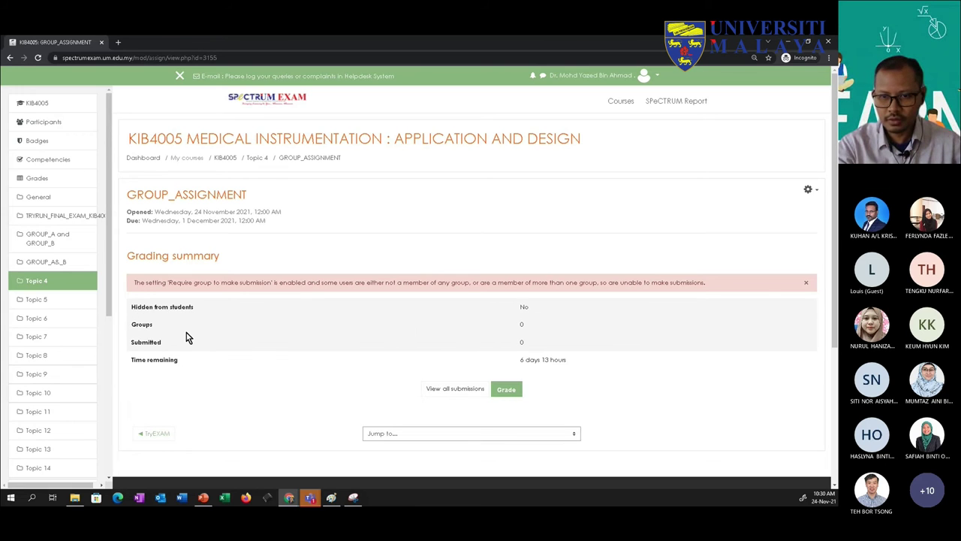
# Step: Examine the group memberships of the students in the KIB4005 participants list
pyautogui.click(35, 125)
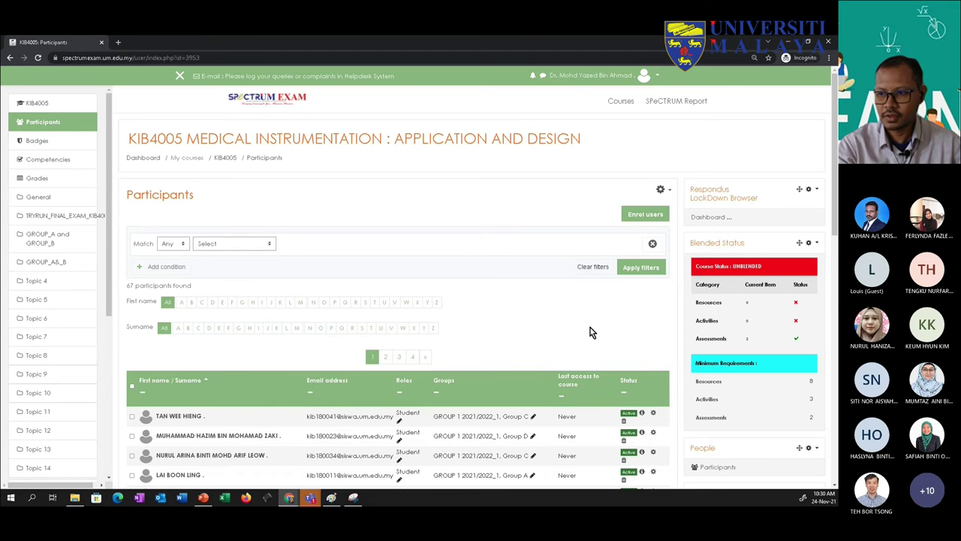
pyautogui.scroll(-3, 590, 327)
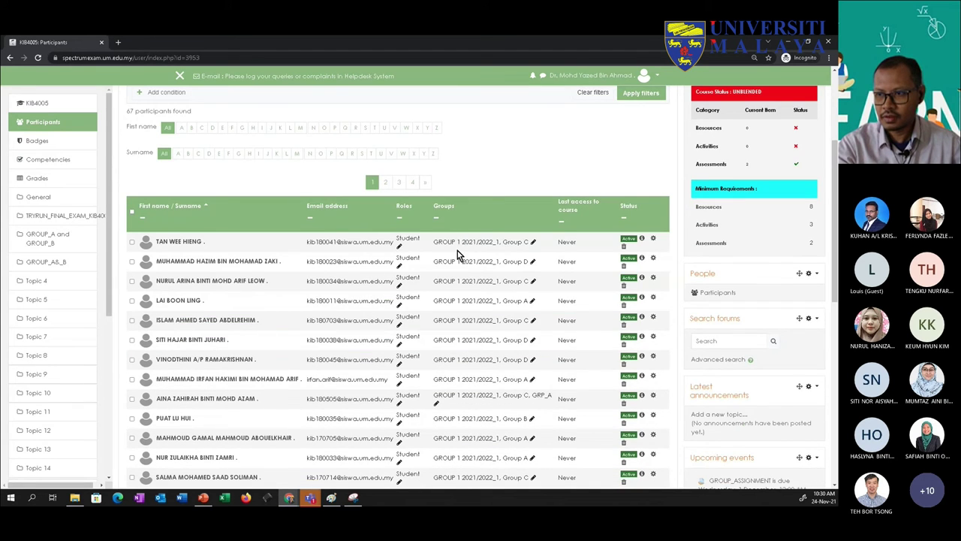
pyautogui.scroll(-4, 463, 282)
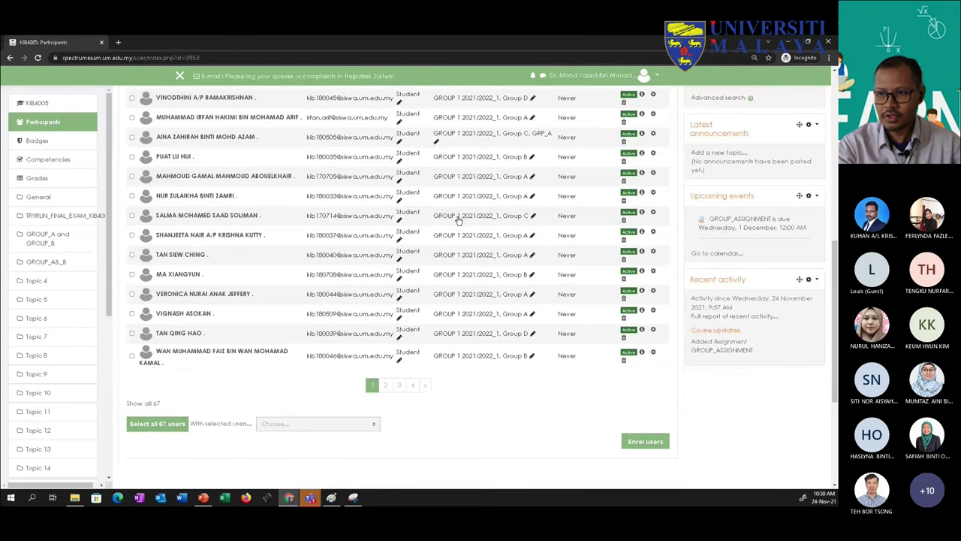
pyautogui.scroll(3, 463, 288)
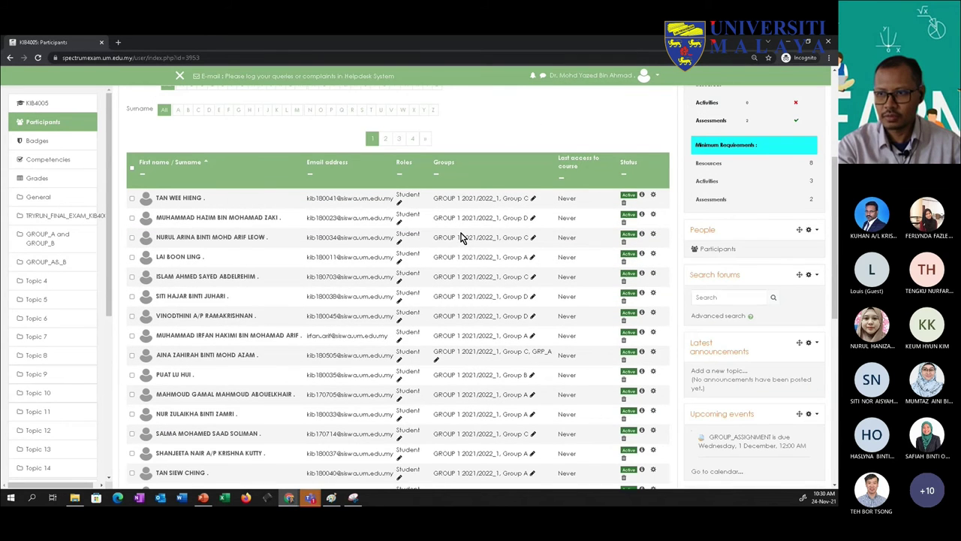
pyautogui.scroll(-1, 465, 256)
pyautogui.scroll(5, 467, 260)
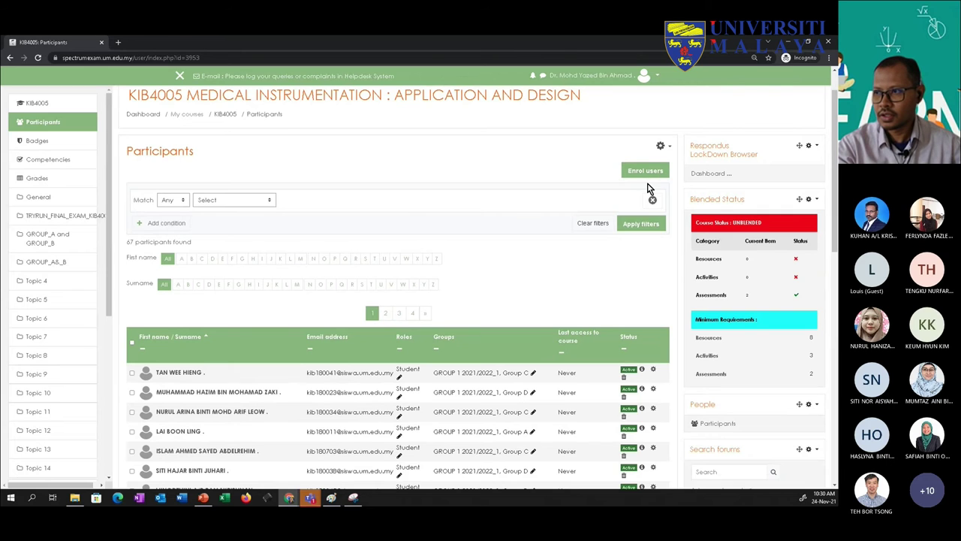
# Step: Open the course's groups page and view the members of Group A, Group B, Group C and Group D
pyautogui.click(662, 145)
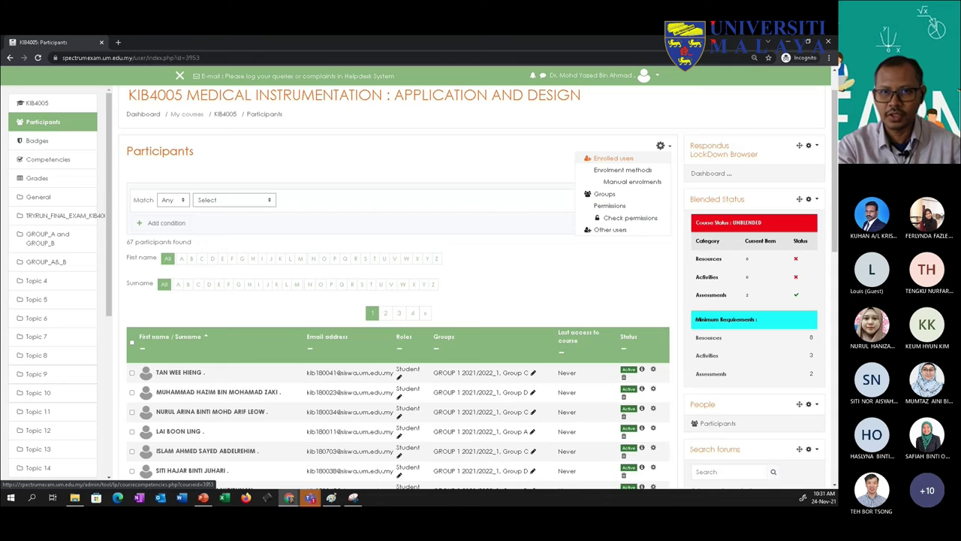
pyautogui.click(594, 194)
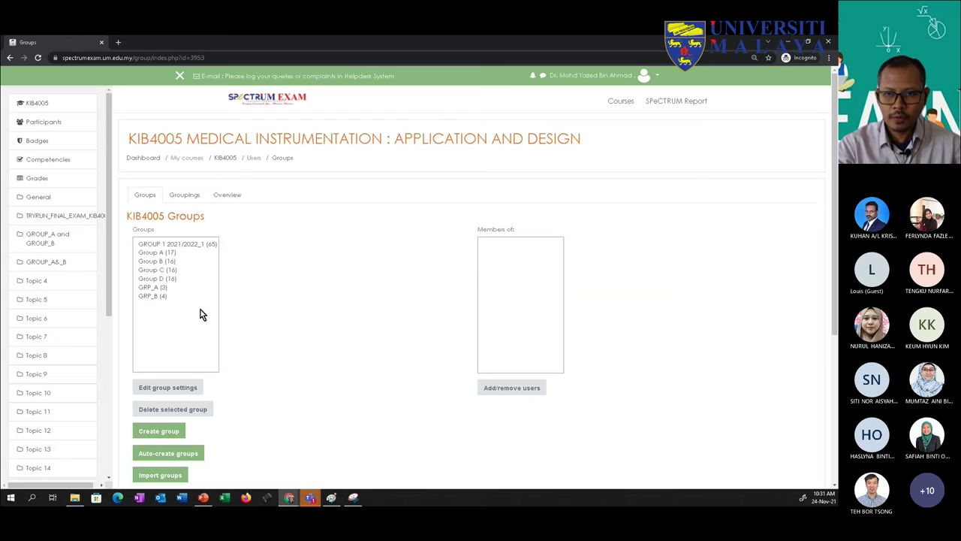
pyautogui.click(148, 253)
pyautogui.click(146, 260)
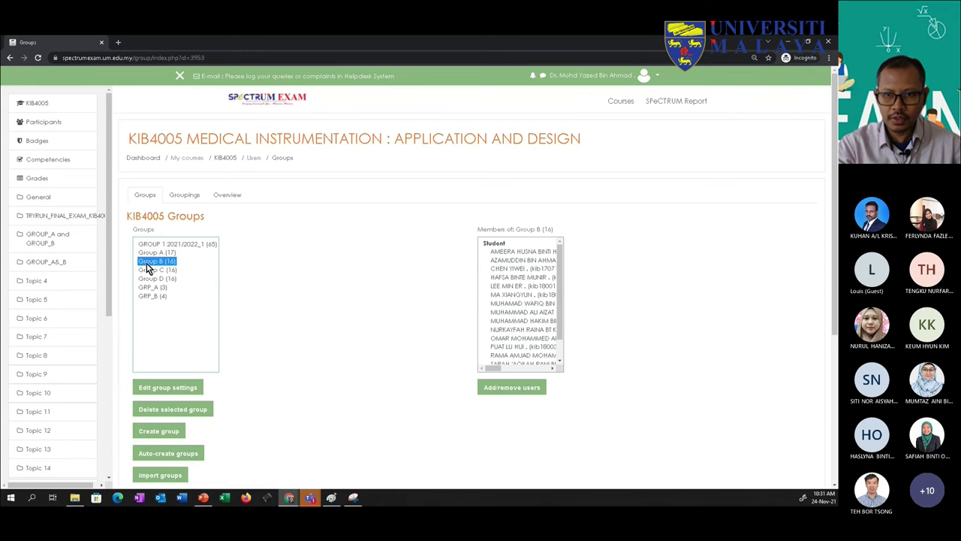
pyautogui.click(146, 270)
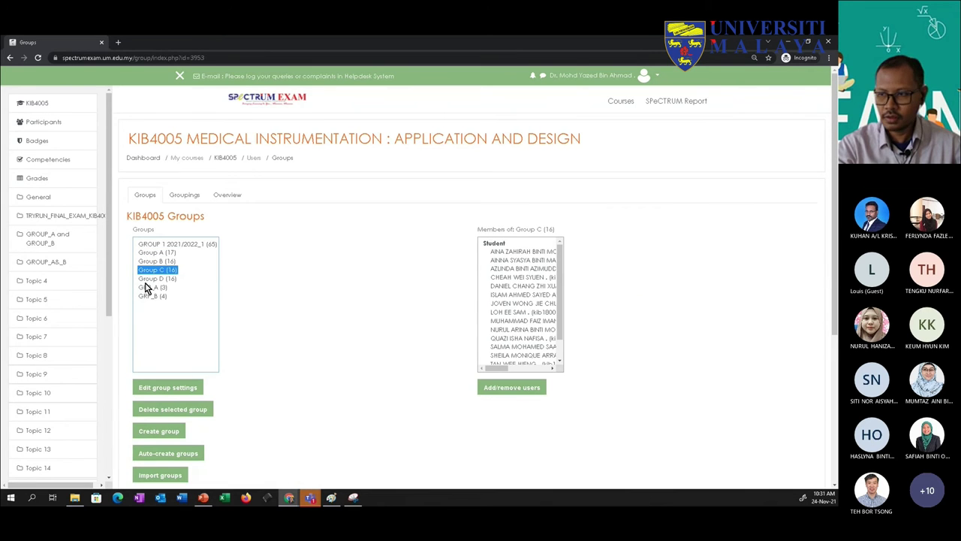
pyautogui.click(147, 279)
pyautogui.moveTo(561, 268)
pyautogui.mouseDown()
pyautogui.moveTo(562, 317)
pyautogui.moveTo(560, 255)
pyautogui.mouseUp()
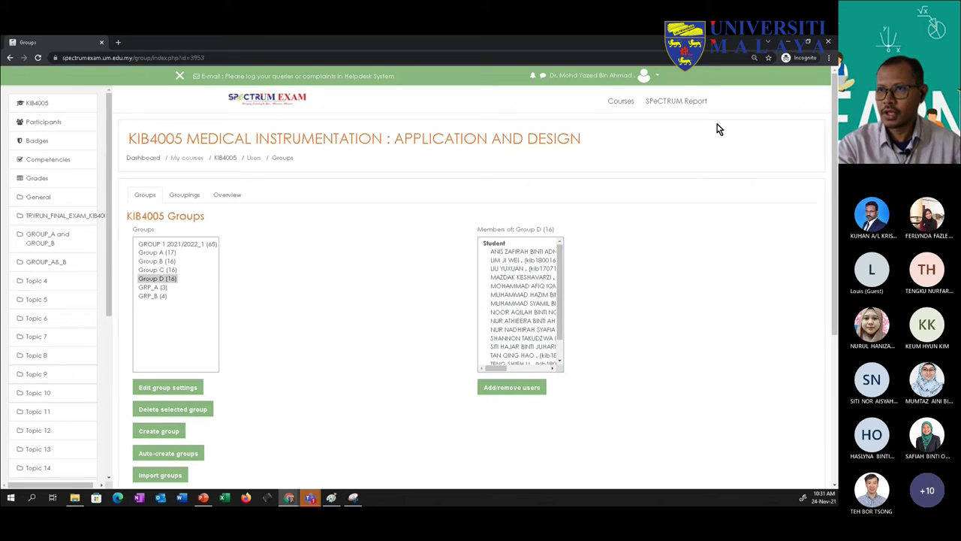
# Step: Switch to the SPeCTRUM browser window and view the group memberships in the Teaching and Learning Ground participants list
pyautogui.click(809, 43)
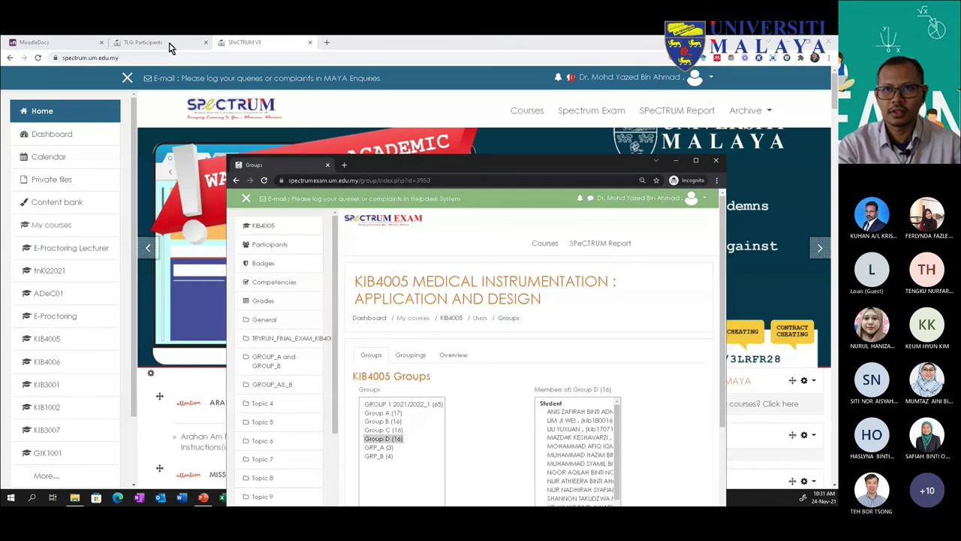
pyautogui.click(142, 42)
pyautogui.scroll(-2, 260, 265)
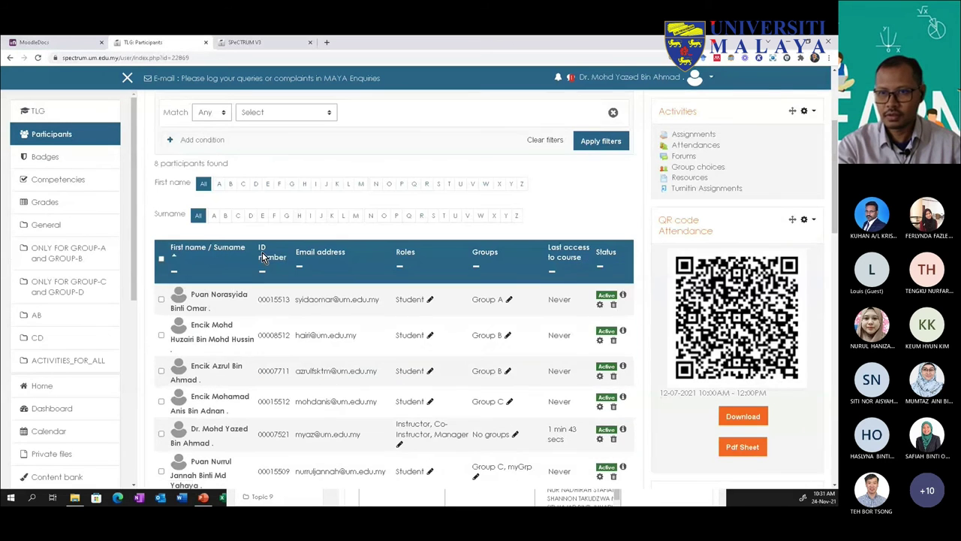
pyautogui.scroll(3, 285, 259)
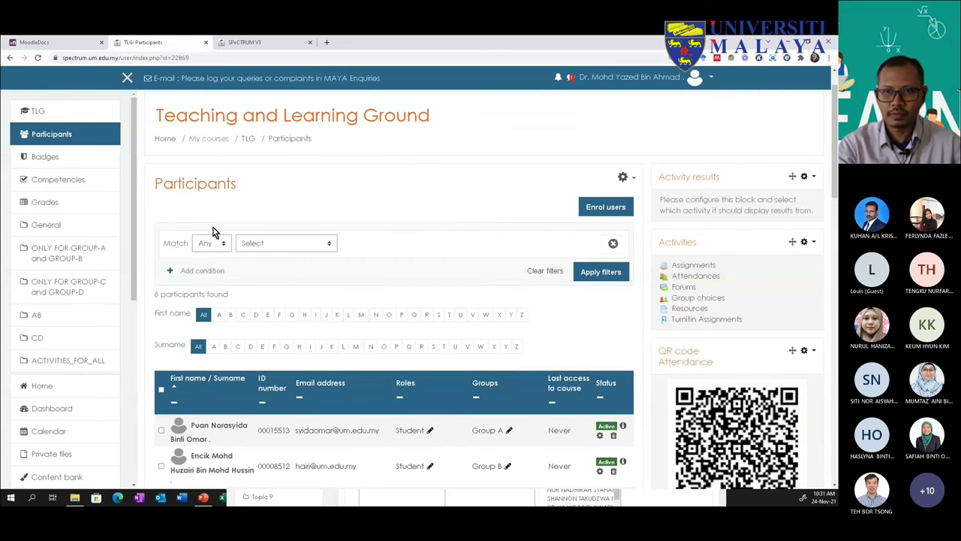
# Step: Go to the Teaching and Learning Ground course page and open ASSIGNMENT_SUBMIT_BY_GROUP in the ACTIVITIES_FOR_ALL section
pyautogui.click(249, 140)
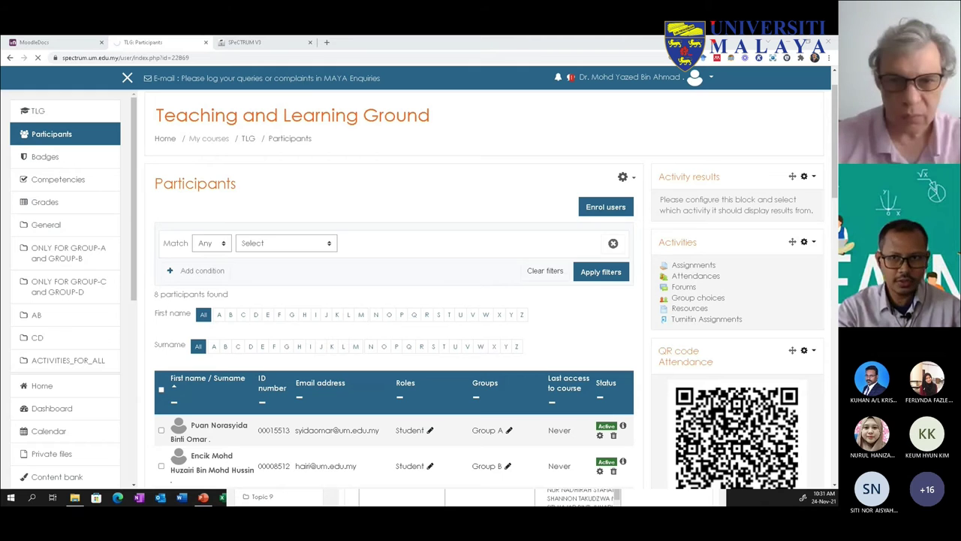
pyautogui.scroll(-3, 382, 338)
pyautogui.scroll(3, 381, 339)
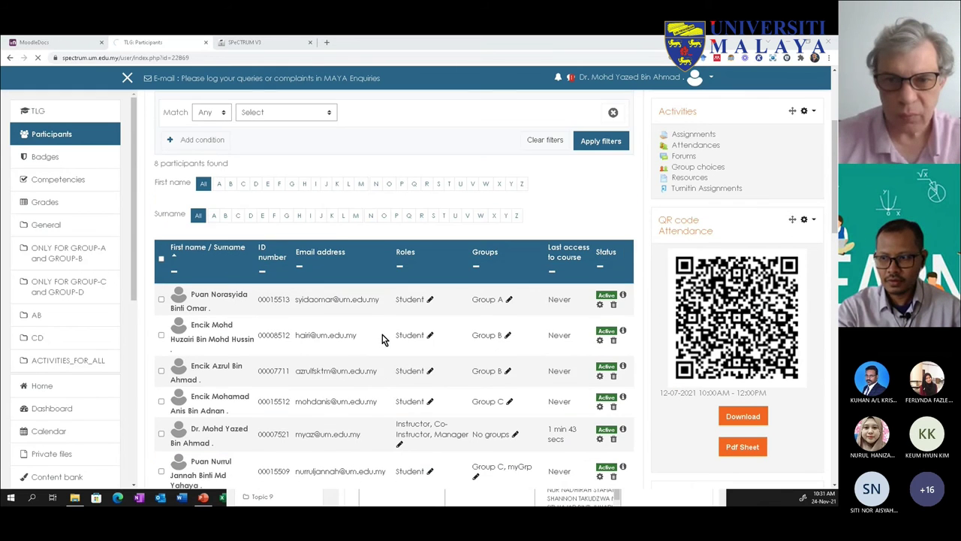
pyautogui.scroll(-3, 271, 296)
pyautogui.scroll(-3, 277, 308)
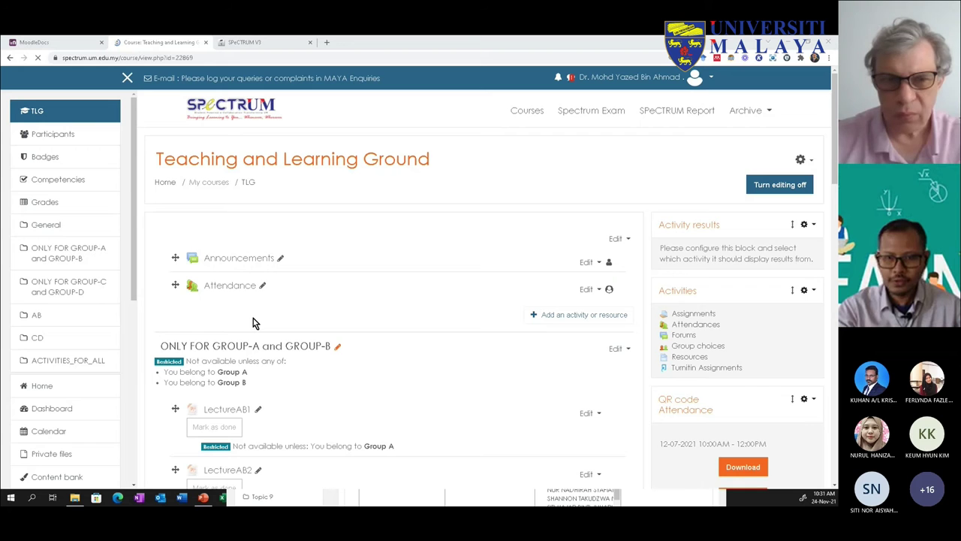
pyautogui.scroll(-2, 291, 323)
pyautogui.scroll(-3, 291, 323)
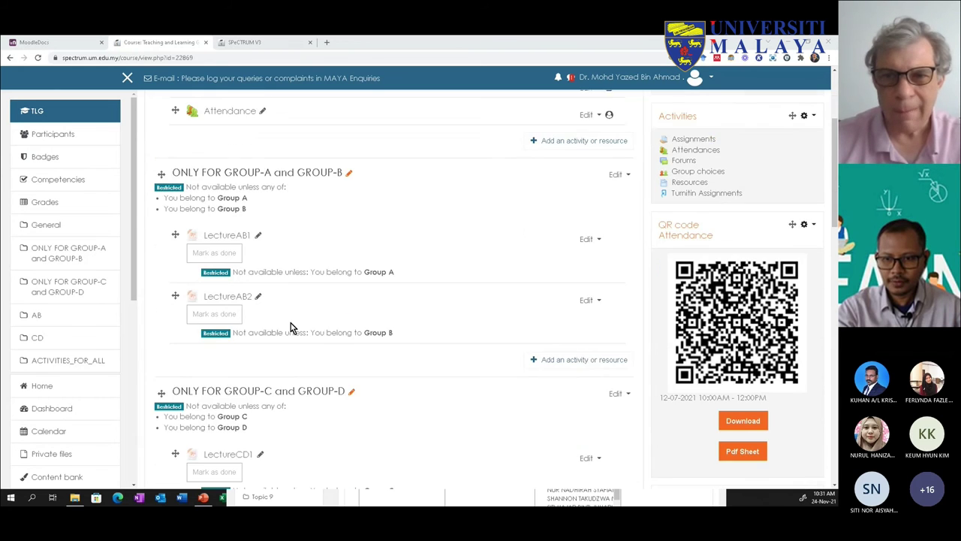
pyautogui.scroll(-3, 291, 328)
pyautogui.scroll(-6, 291, 329)
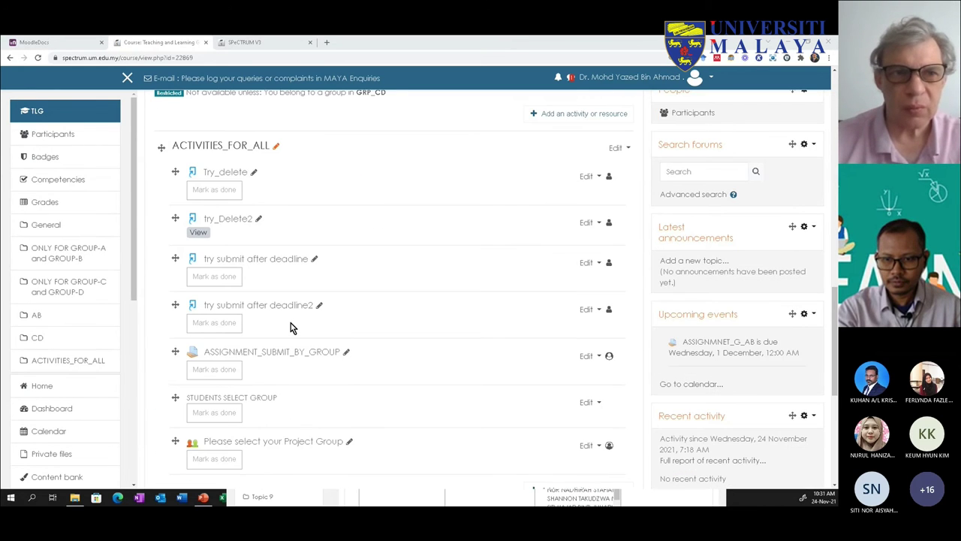
pyautogui.click(275, 349)
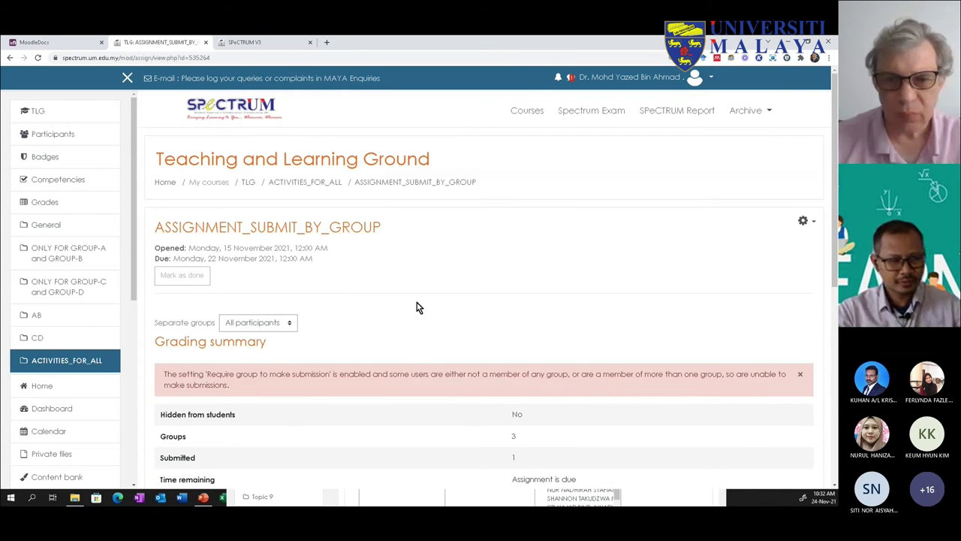
# Step: Review the grading summary of ASSIGNMENT_SUBMIT_BY_GROUP, including the notice about the group submission requirement
pyautogui.scroll(-1, 418, 307)
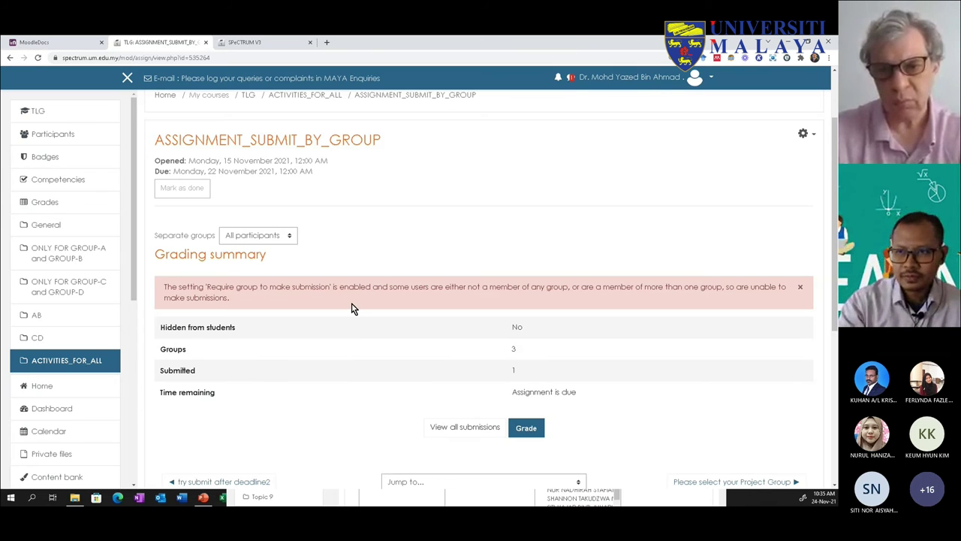
pyautogui.scroll(-2, 353, 309)
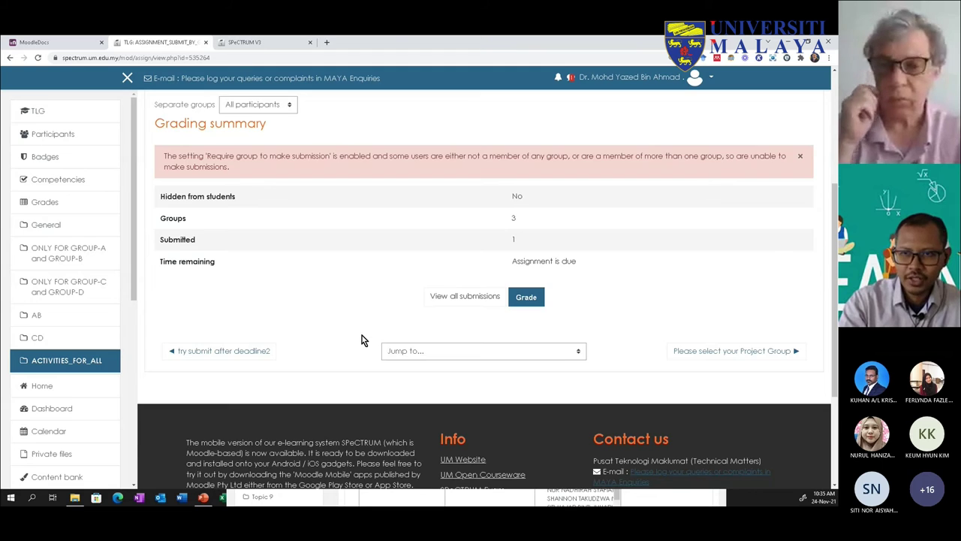
pyautogui.scroll(1, 361, 340)
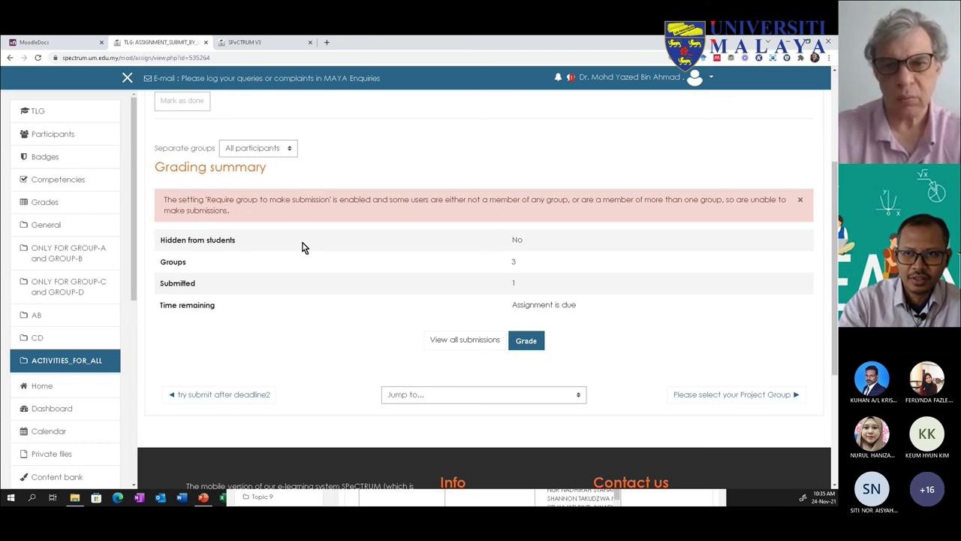
pyautogui.scroll(2, 304, 248)
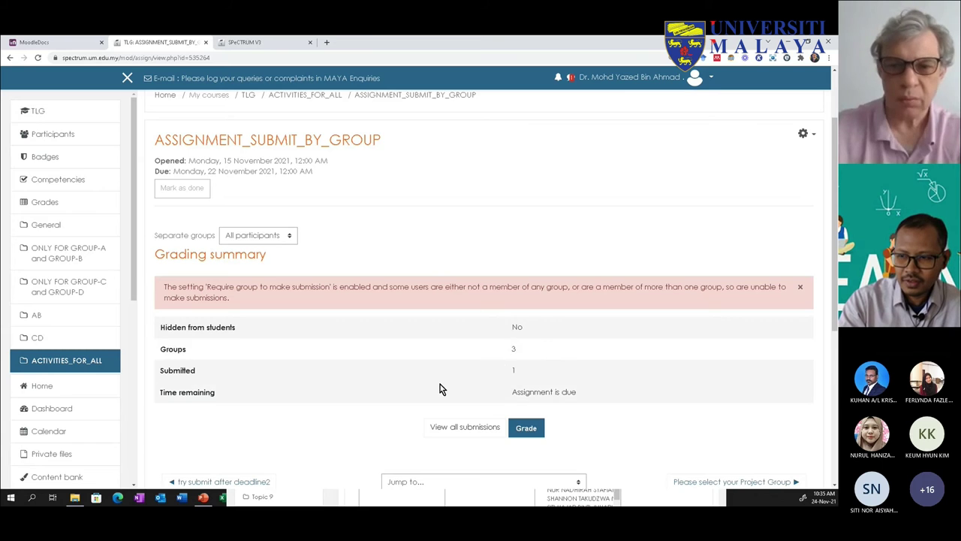
pyautogui.scroll(-2, 440, 388)
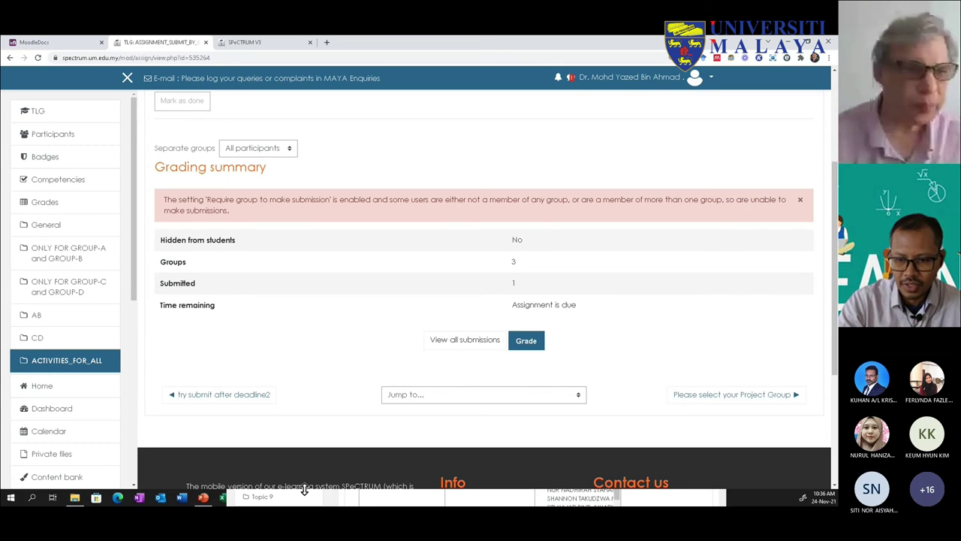
# Step: Switch to PowerPoint, show the "Why use groups?" slide, and select its phrases on sharing a course and allocating a particular activity
pyautogui.hotkey('alt', 'Tab')
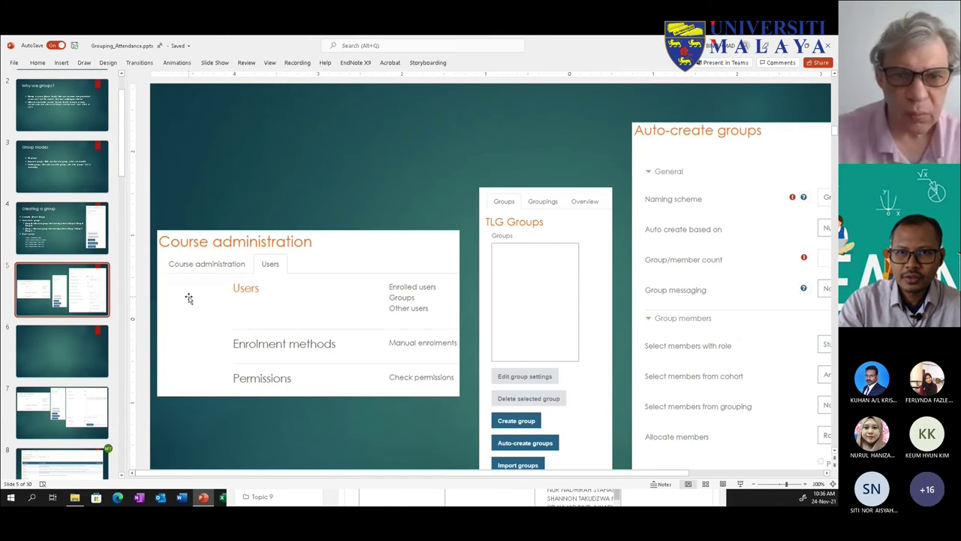
pyautogui.click(60, 97)
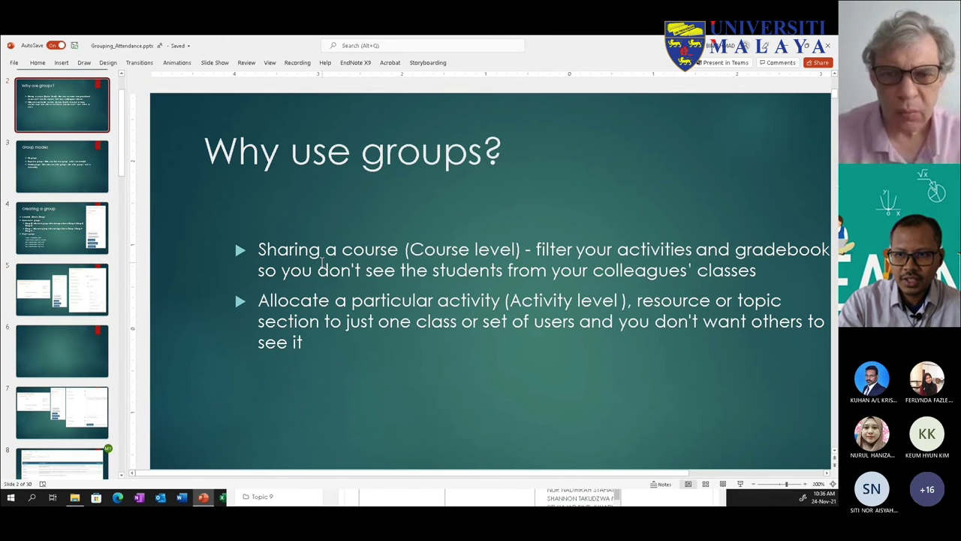
pyautogui.click(267, 250)
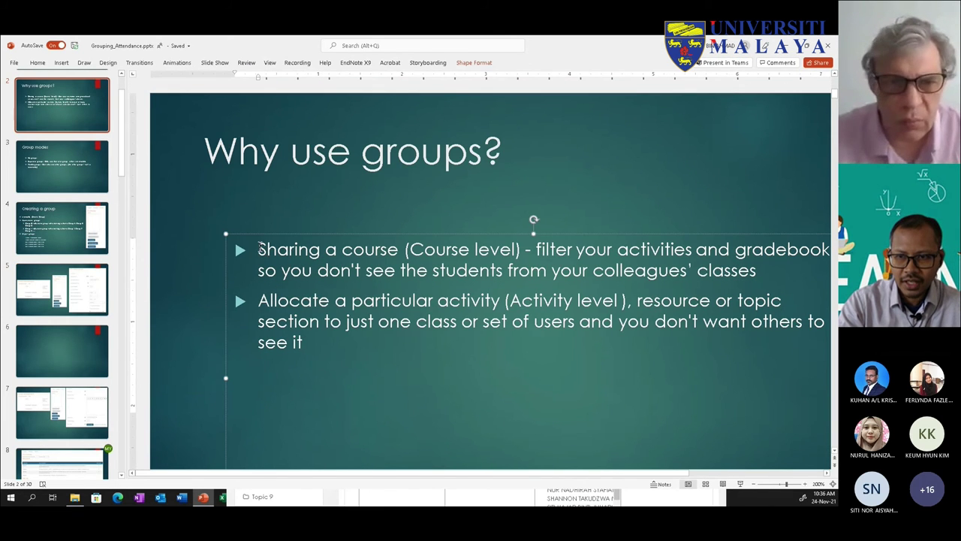
pyautogui.moveTo(259, 248); pyautogui.dragTo(384, 248)
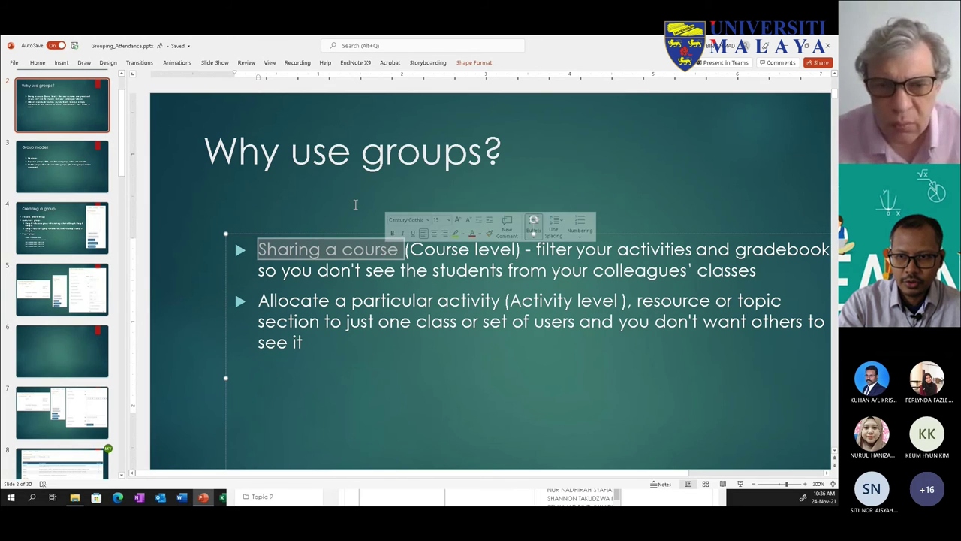
pyautogui.click(268, 252)
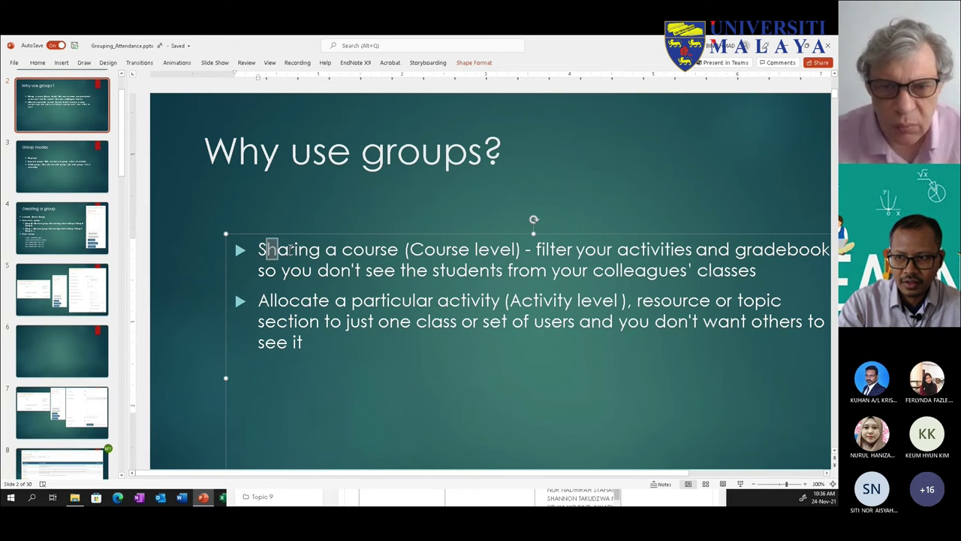
pyautogui.moveTo(268, 251); pyautogui.dragTo(520, 250)
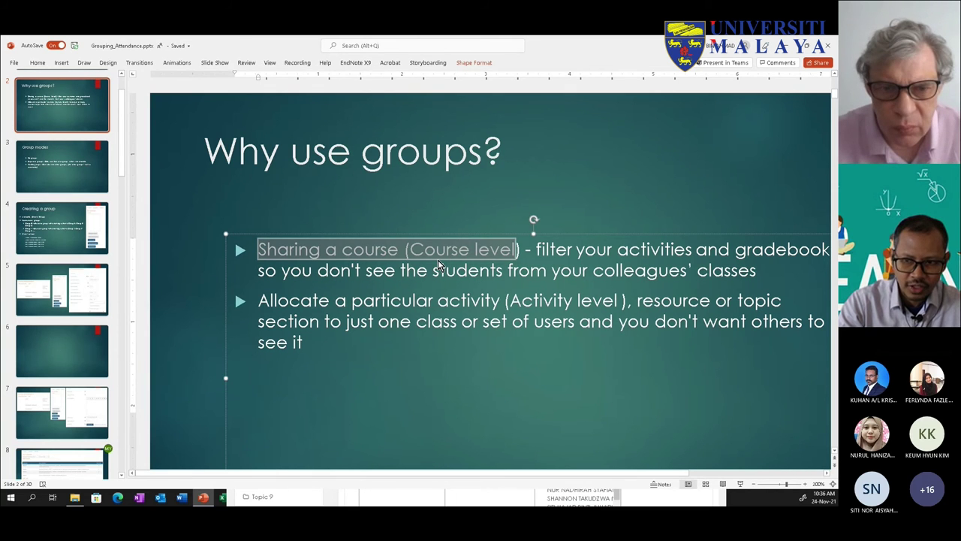
pyautogui.click(279, 301)
pyautogui.moveTo(263, 301); pyautogui.dragTo(482, 301)
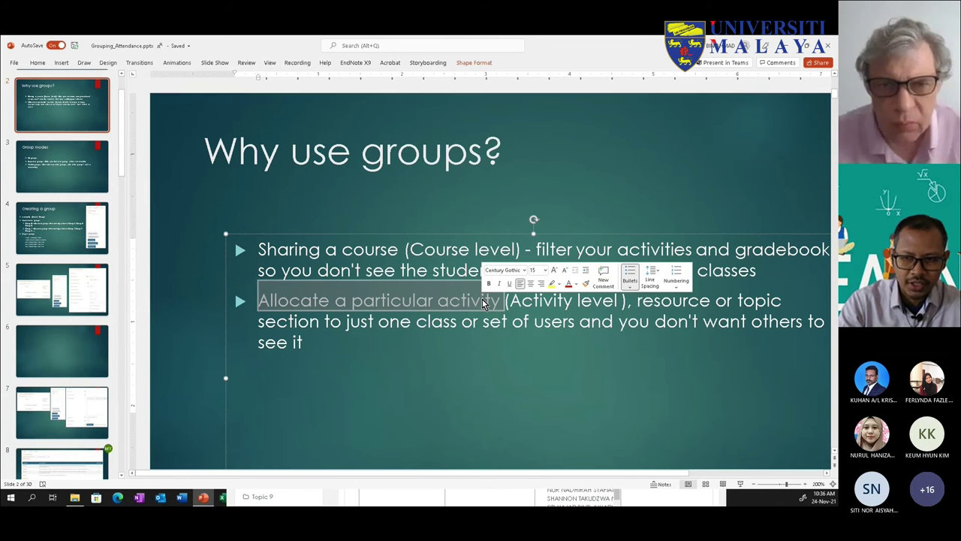
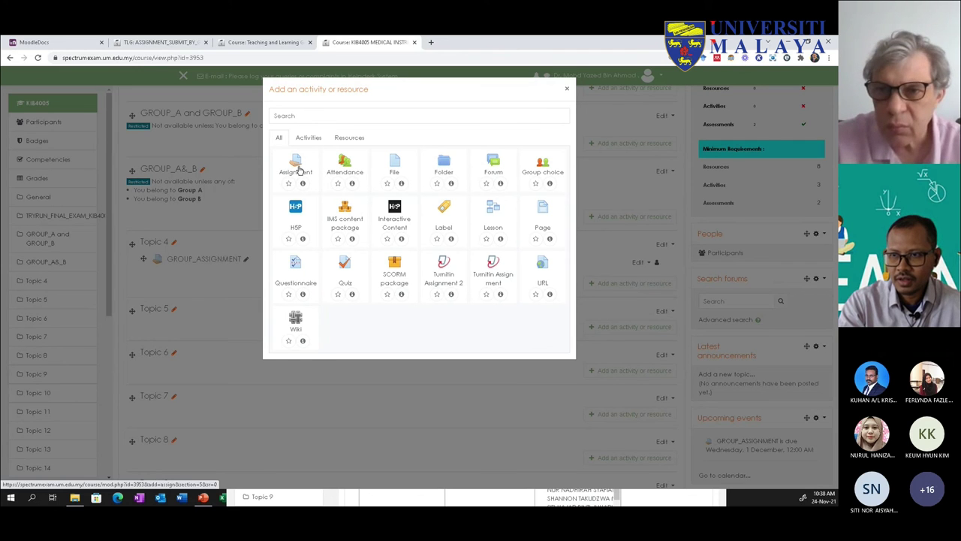
# Step: Start adding a new Assignment activity to Topic 5 of KIB4005 and look through its settings sections
pyautogui.click(299, 171)
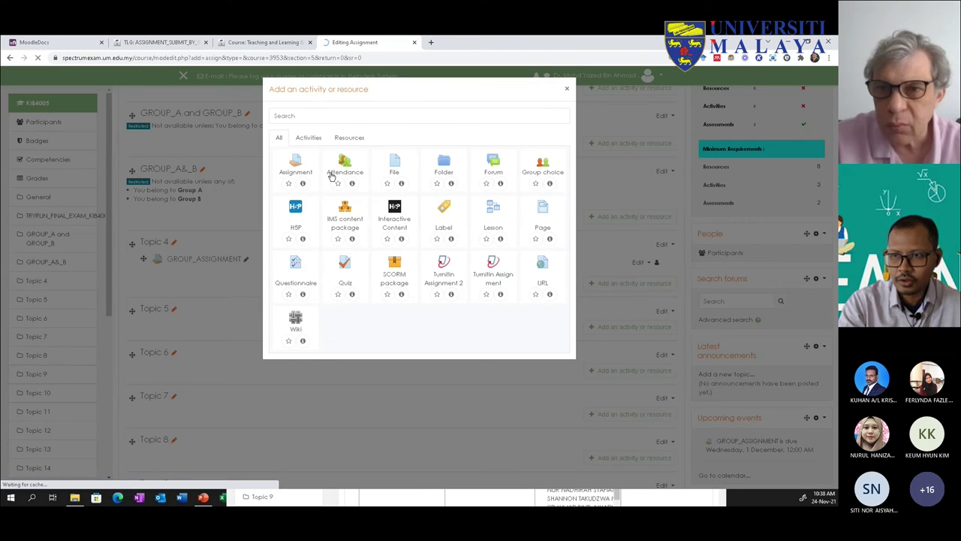
pyautogui.scroll(-7, 316, 193)
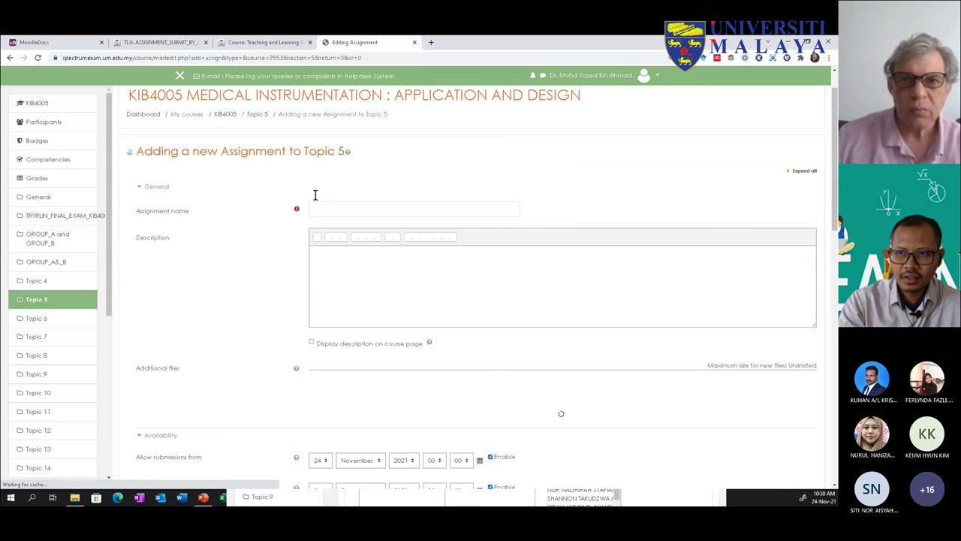
pyautogui.scroll(-3, 312, 267)
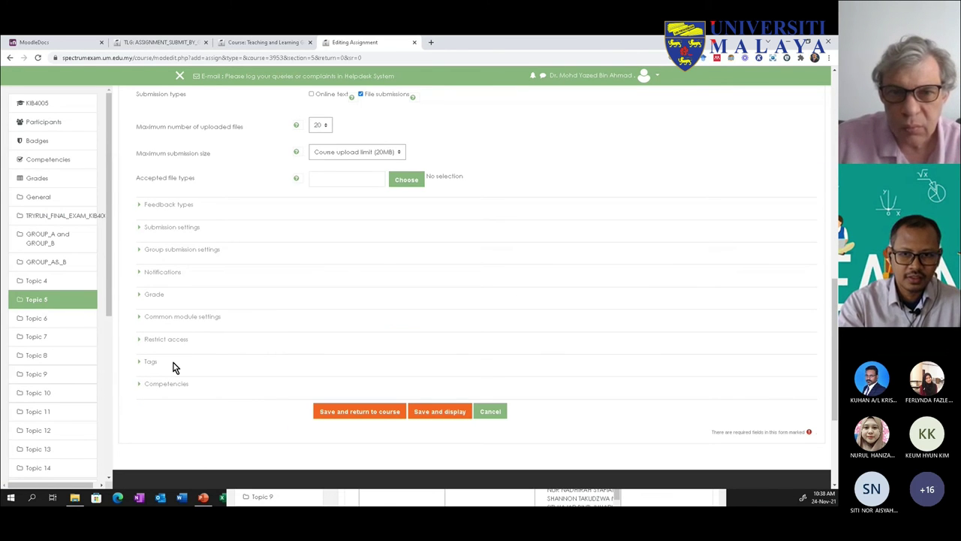
pyautogui.scroll(6, 173, 366)
pyautogui.scroll(-5, 293, 382)
pyautogui.scroll(1, 300, 380)
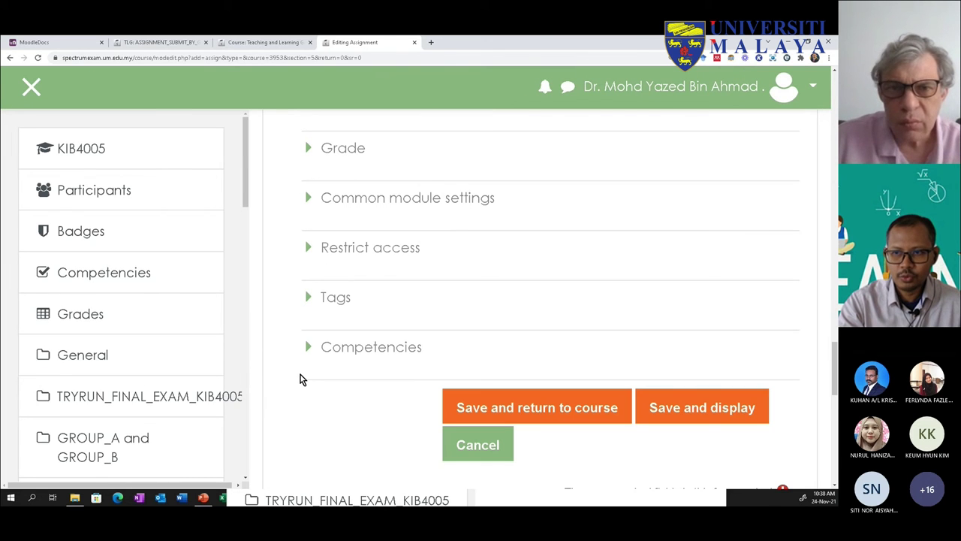
# Step: Add a Group restriction to the new assignment's access restrictions without choosing a specific group
pyautogui.click(308, 249)
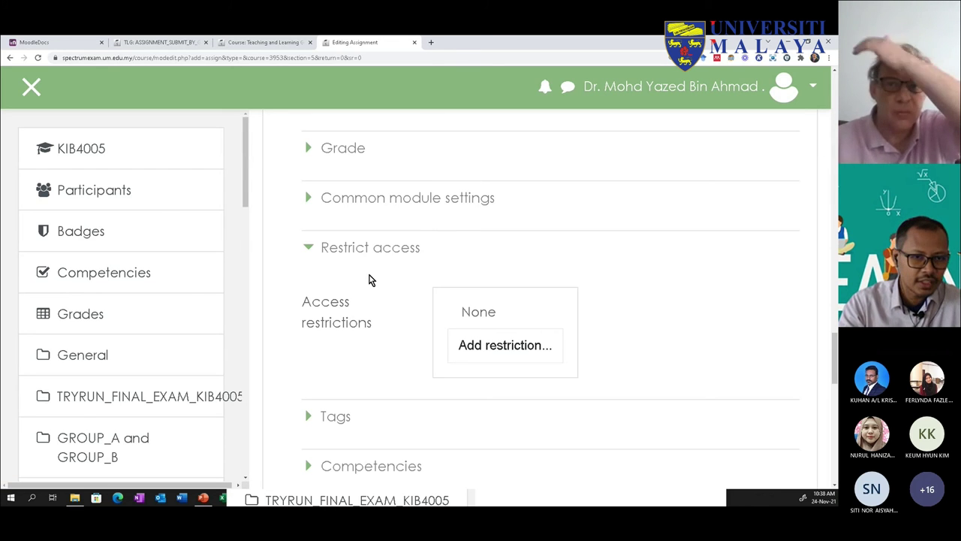
pyautogui.click(474, 346)
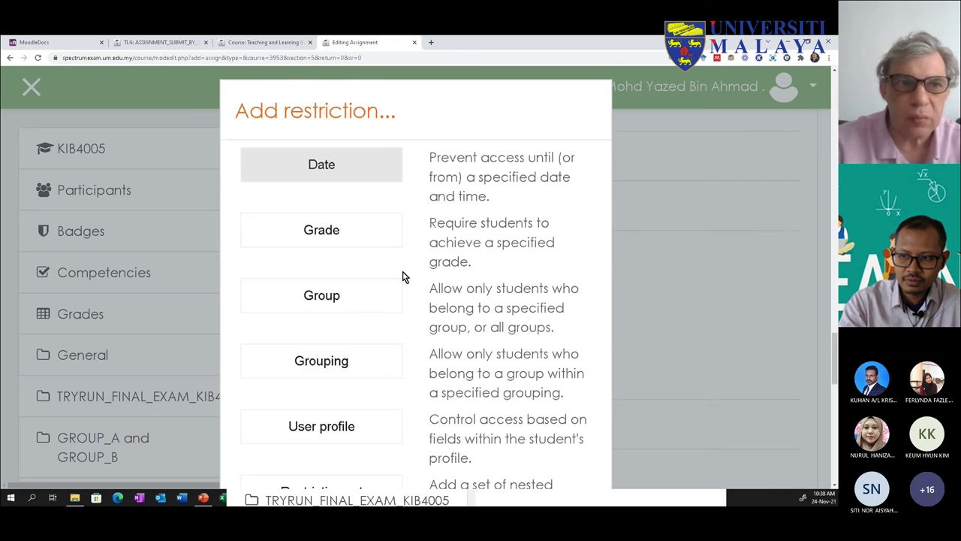
pyautogui.scroll(-1, 401, 276)
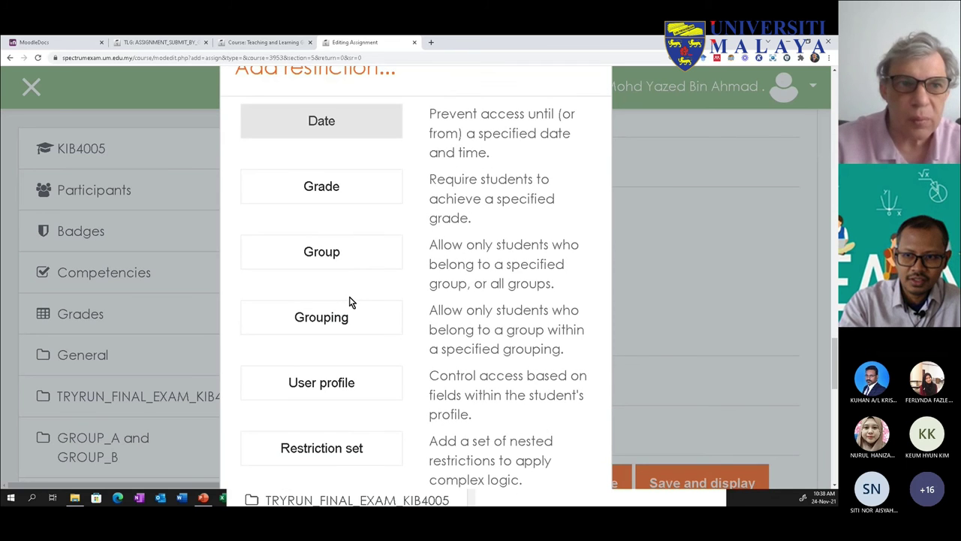
pyautogui.click(321, 259)
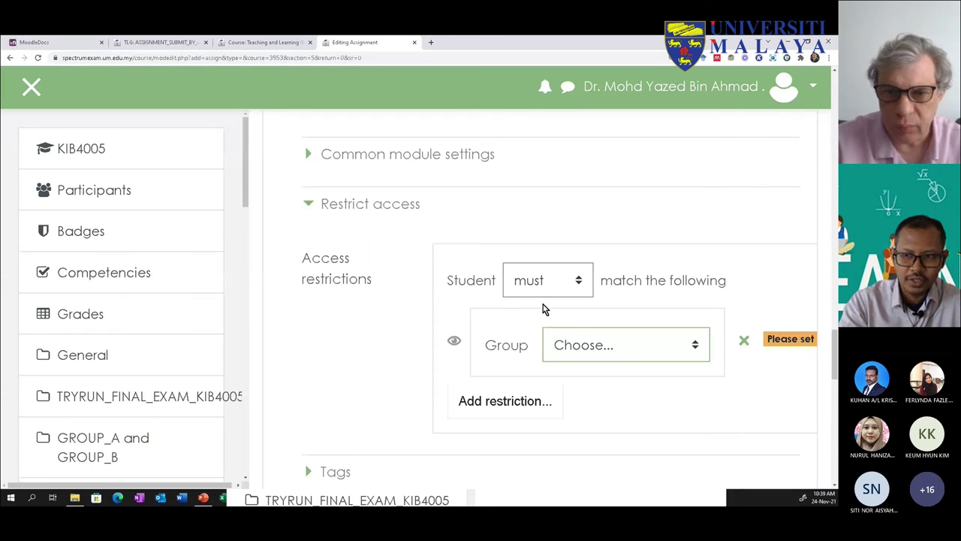
pyautogui.hotkey('ctrl', '-')
pyautogui.scroll(-3, 543, 304)
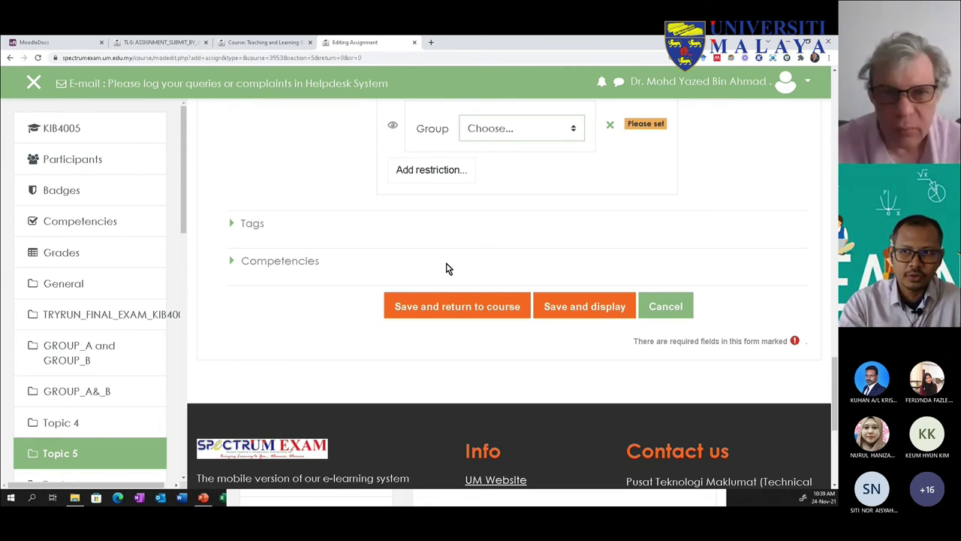
pyautogui.scroll(1, 452, 233)
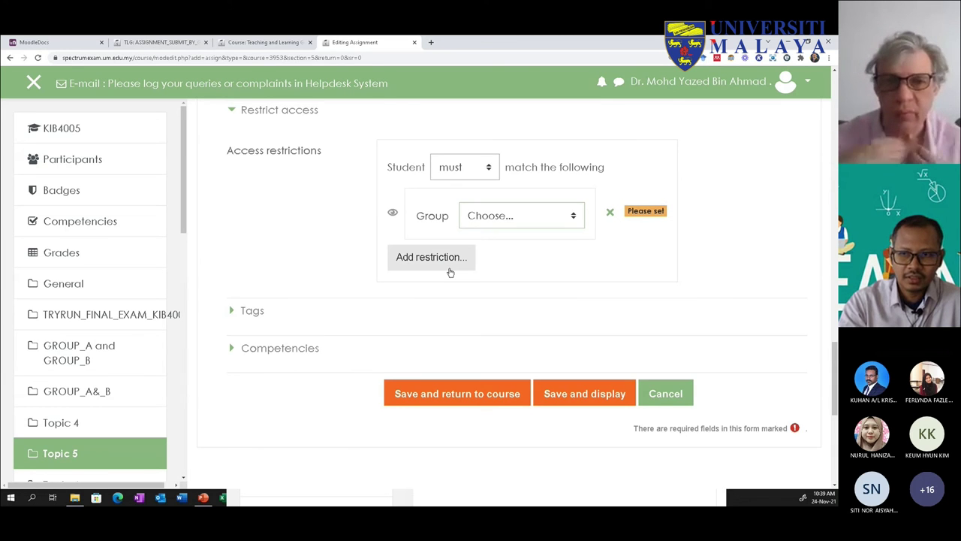
# Step: Leave the new assignment form without saving and return to the KIB4005 course page
pyautogui.hotkey('ctrl', '-')
pyautogui.hotkey('ctrl', '-')
pyautogui.hotkey('ctrl', '-')
pyautogui.scroll(10, 449, 270)
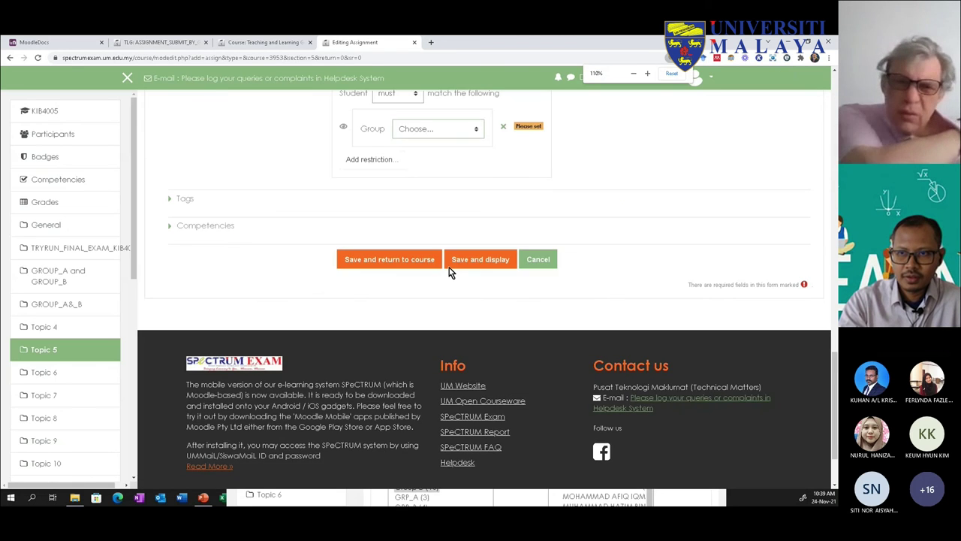
pyautogui.scroll(8, 449, 268)
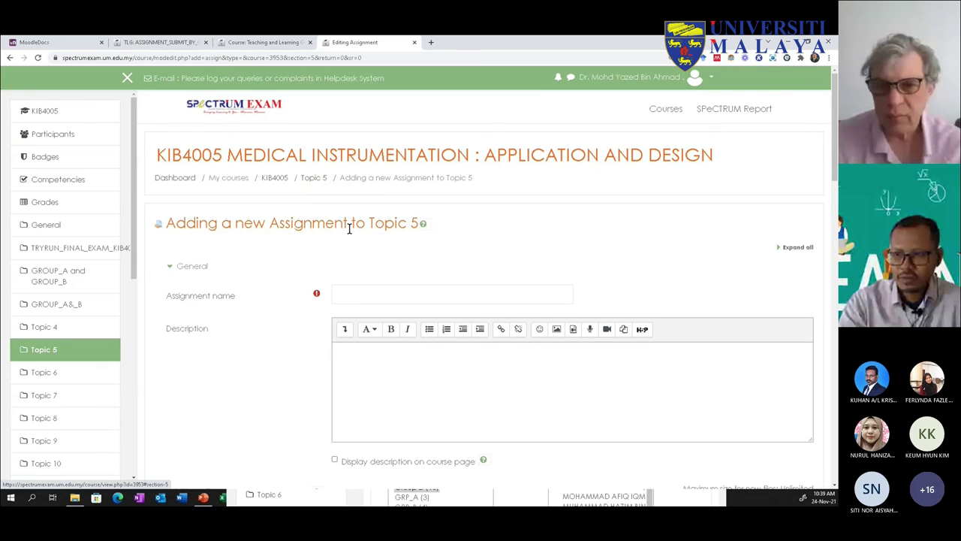
pyautogui.click(313, 180)
pyautogui.scroll(-2, 290, 264)
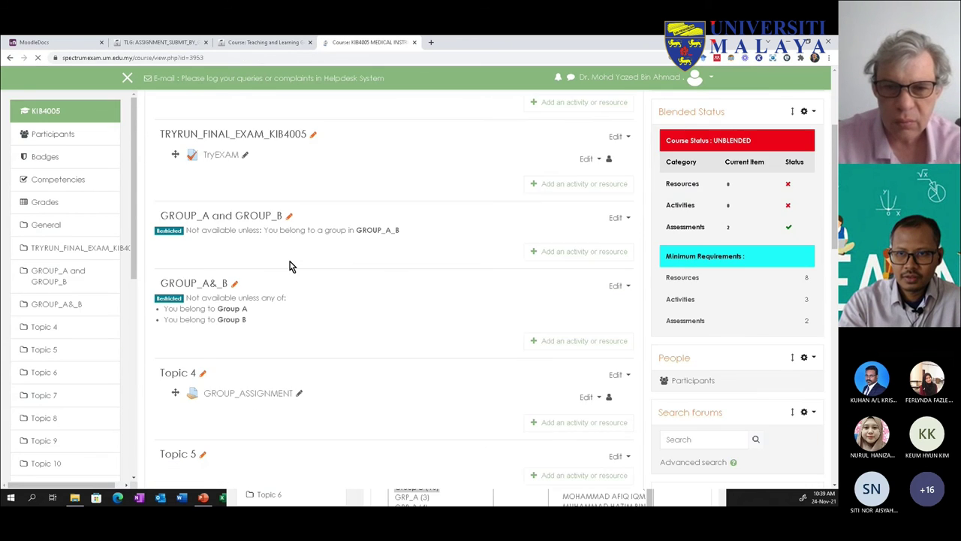
# Step: Open the settings of the TRYRUN_FINAL_EXAM_KIB4005 topic, show its access restrictions, and leave without saving
pyautogui.scroll(1, 290, 263)
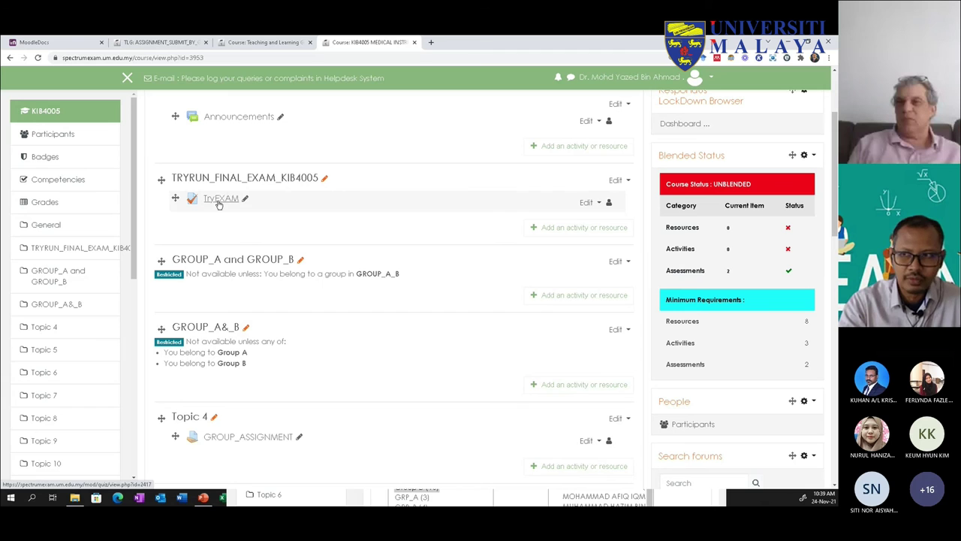
pyautogui.click(621, 182)
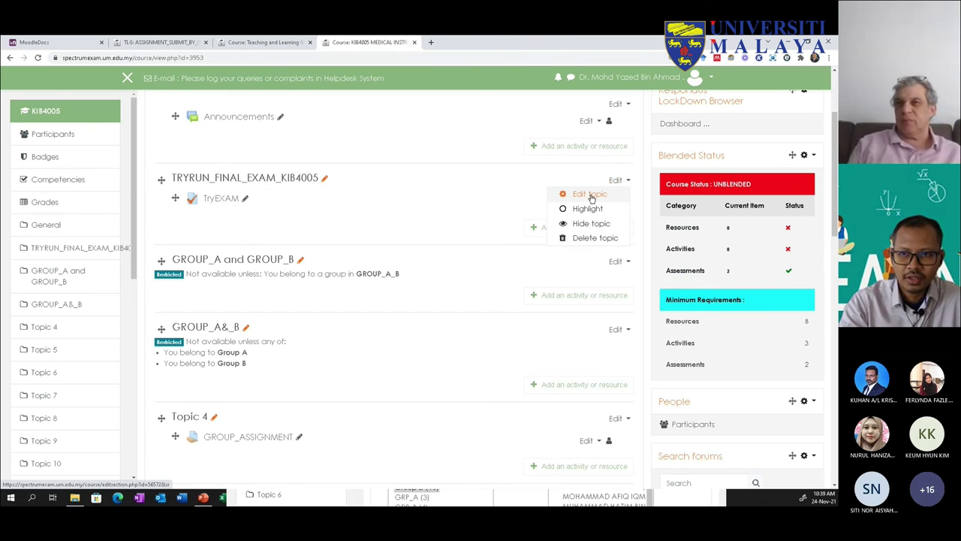
pyautogui.click(591, 196)
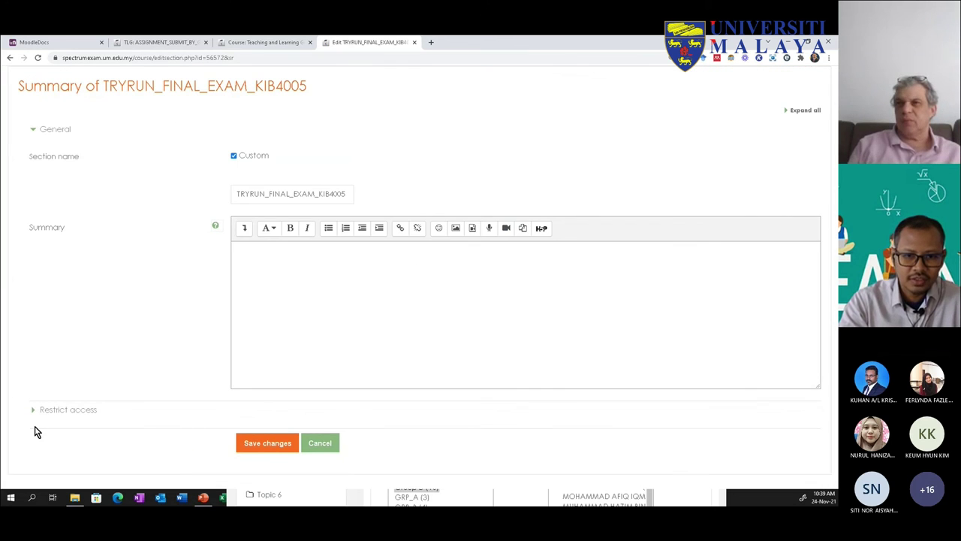
pyautogui.click(32, 406)
pyautogui.scroll(-1, 64, 435)
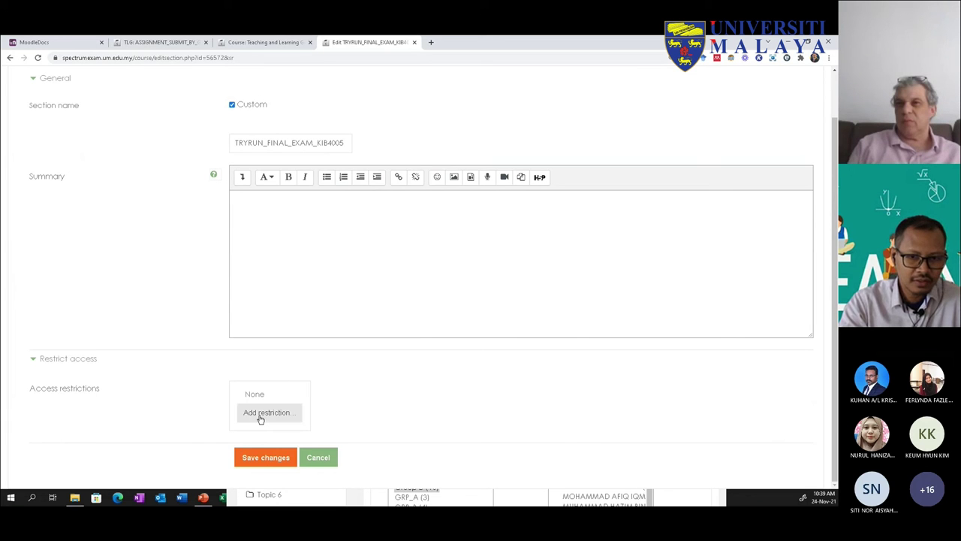
pyautogui.click(314, 457)
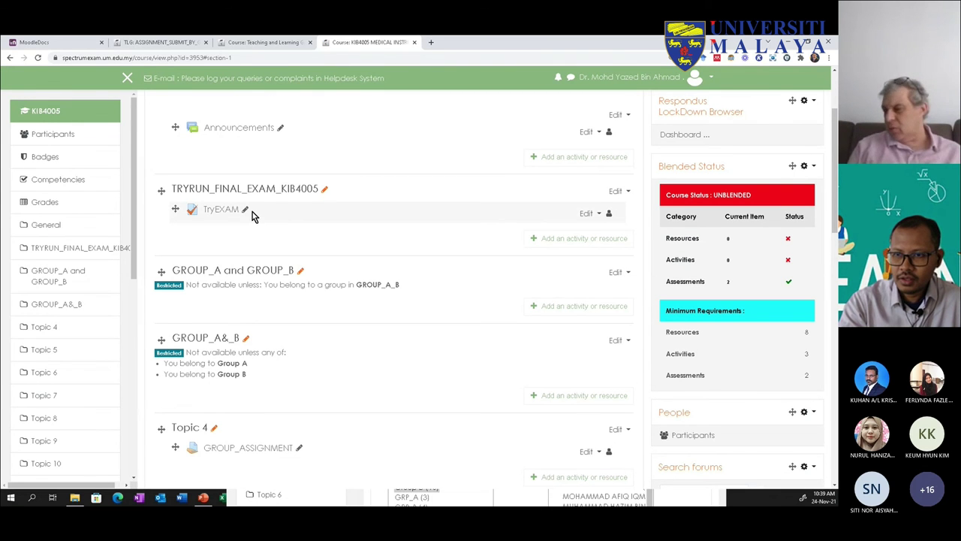
# Step: Open the TryEXAM quiz settings, show its access restrictions, and return to the KIB4005 course page
pyautogui.click(600, 214)
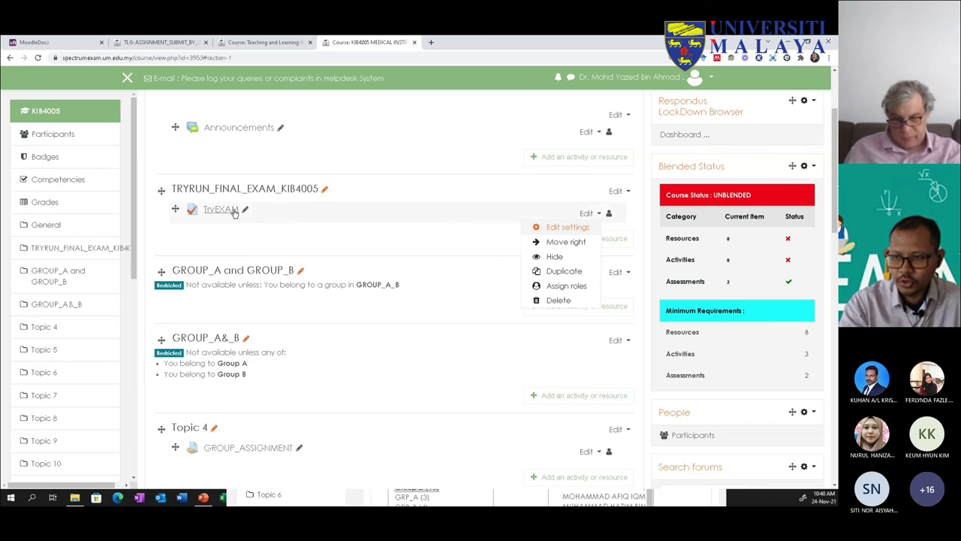
pyautogui.click(566, 228)
pyautogui.scroll(-3, 364, 248)
pyautogui.scroll(-5, 359, 263)
pyautogui.click(169, 287)
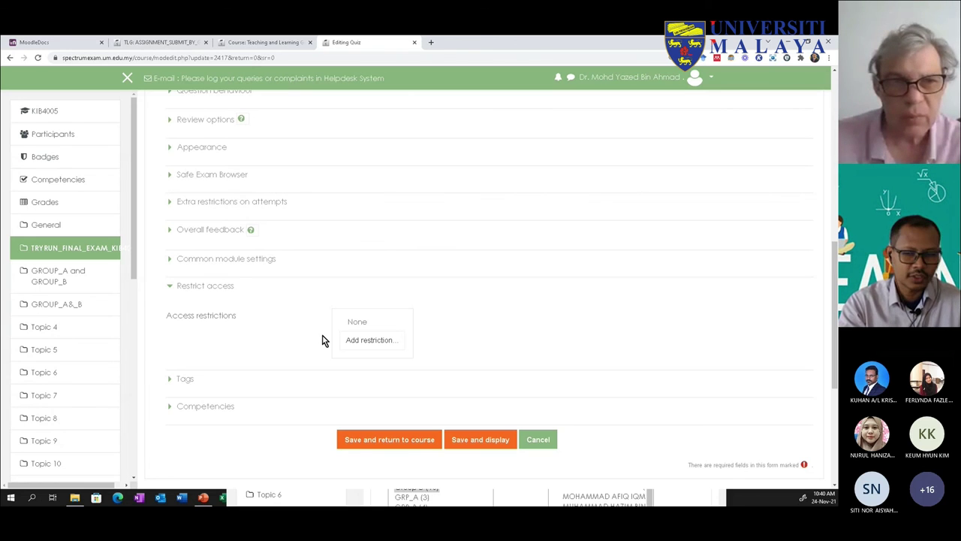
pyautogui.click(434, 441)
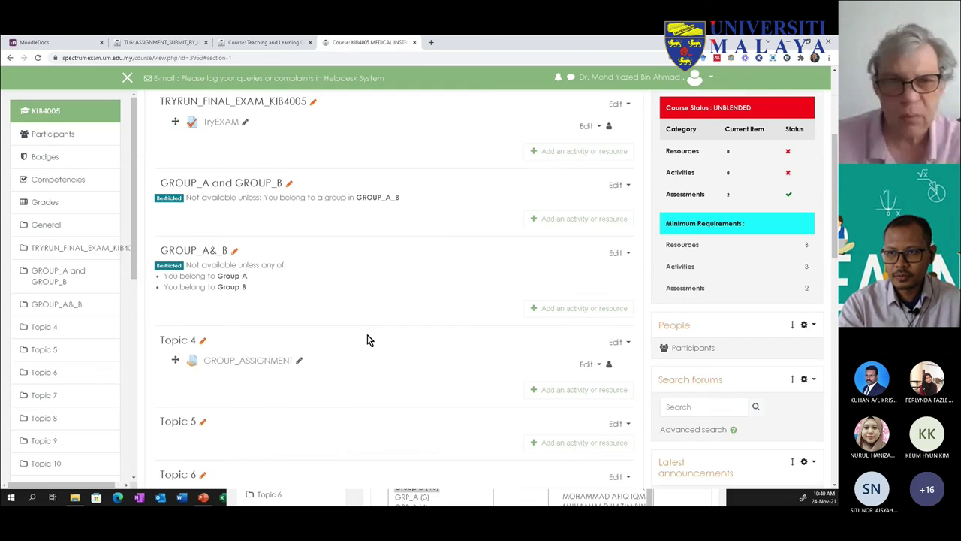
pyautogui.scroll(-2, 346, 322)
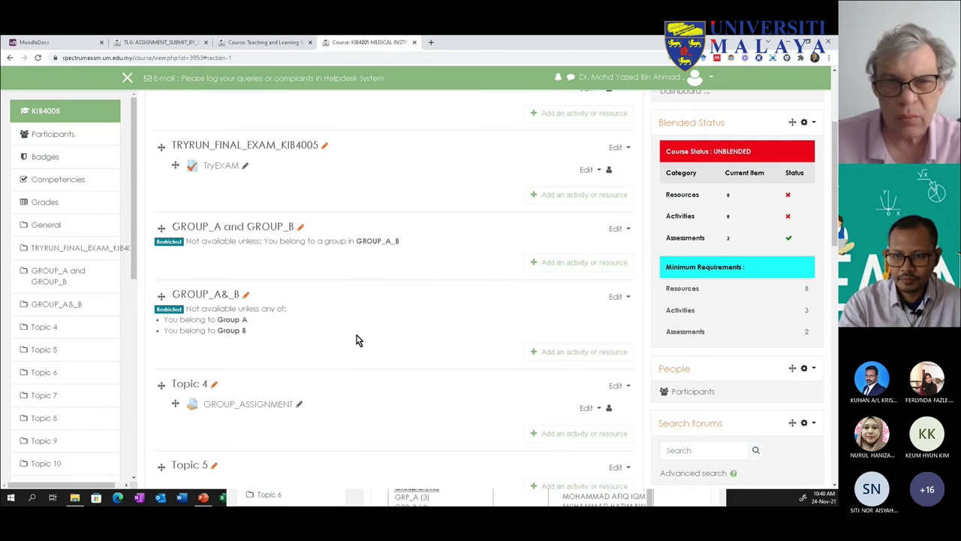
# Step: Switch to PowerPoint, maximize the Grouping_Attendance.pptx window, and show slide 8 with the TLG group overview
pyautogui.moveTo(204, 499)
pyautogui.click(208, 480)
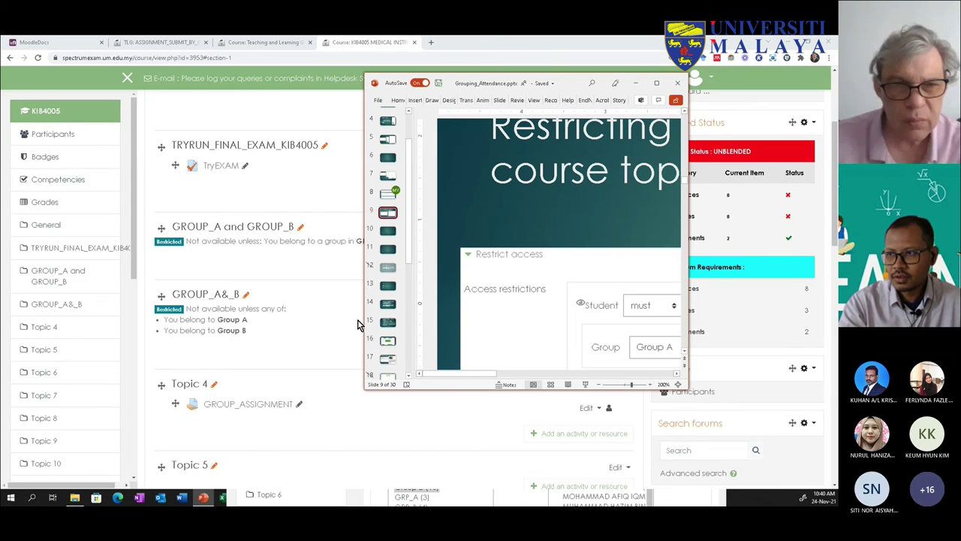
pyautogui.click(657, 83)
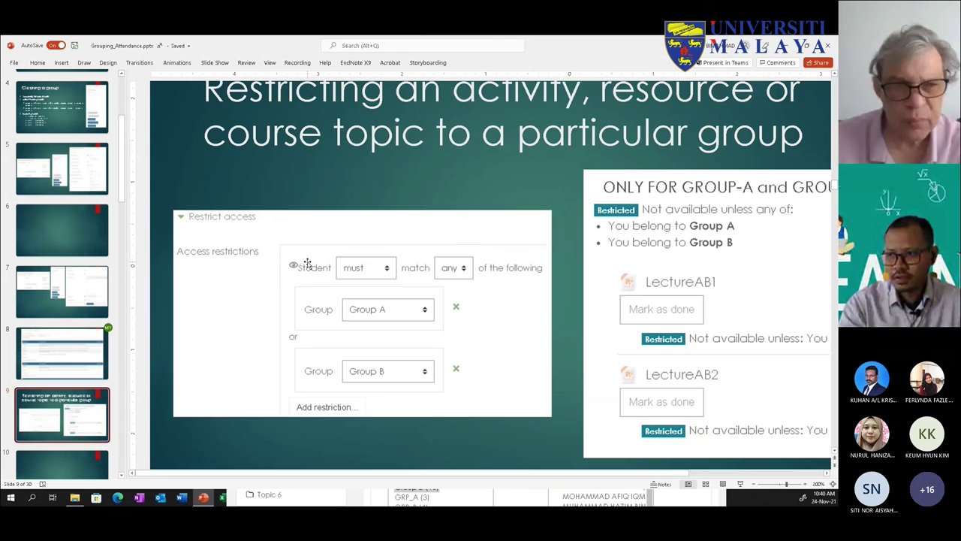
pyautogui.scroll(-1, 308, 263)
pyautogui.click(72, 372)
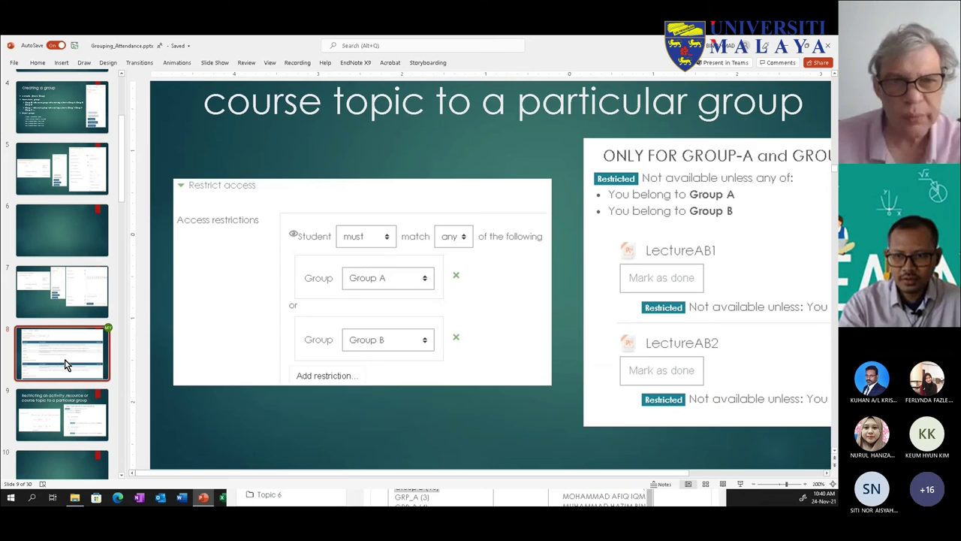
pyautogui.scroll(2, 339, 275)
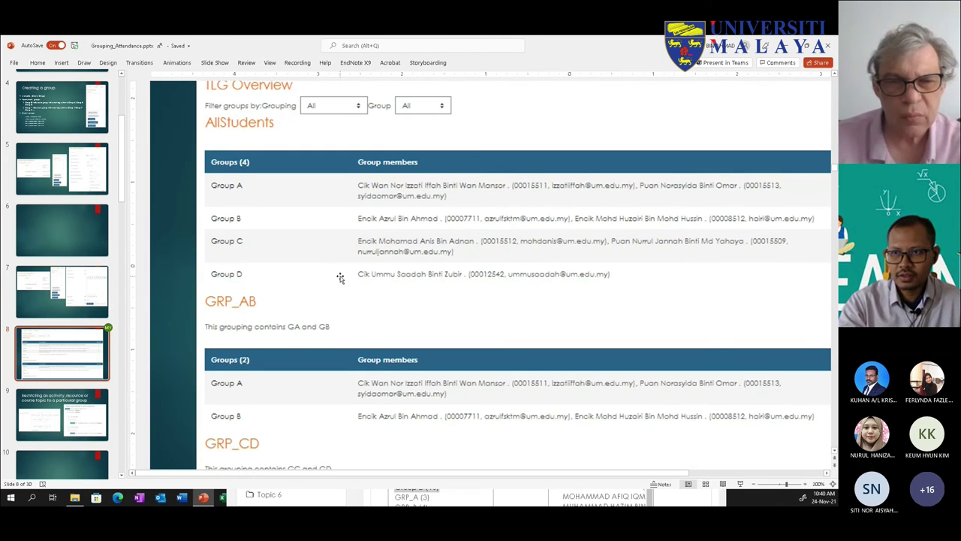
pyautogui.scroll(1, 340, 278)
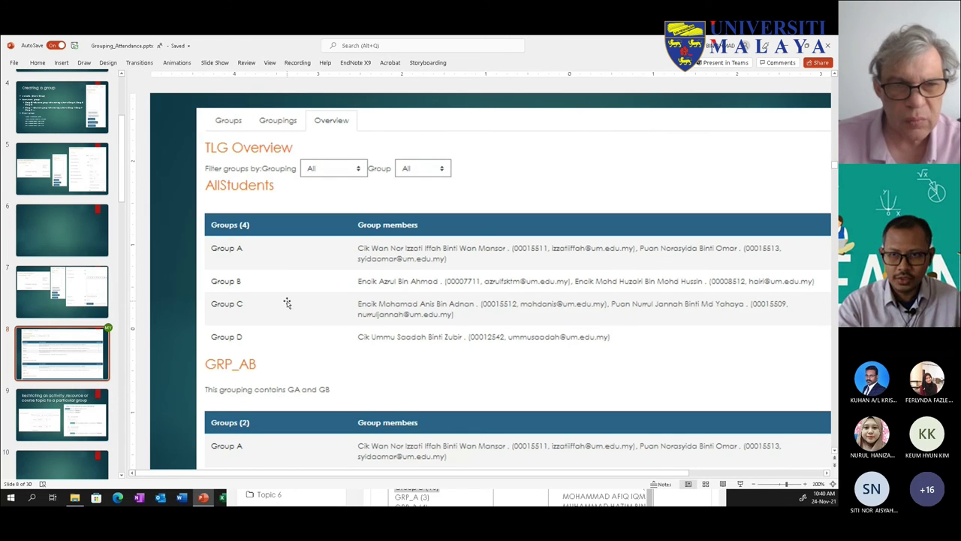
# Step: Zoom slide 8 out to 150% and review the group members listed under AllStudents, GRP_AB and GRP_CD
pyautogui.scroll(-2, 56, 313)
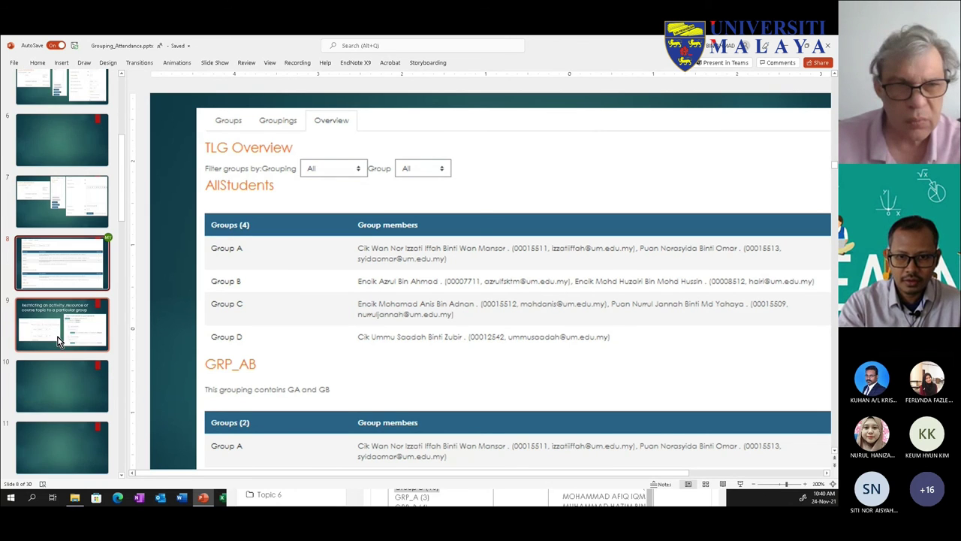
pyautogui.keyDown('ctrl'); pyautogui.scroll(-4, 426, 299); pyautogui.keyUp('ctrl')
pyautogui.keyDown('ctrl'); pyautogui.scroll(-1, 427, 298); pyautogui.keyUp('ctrl')
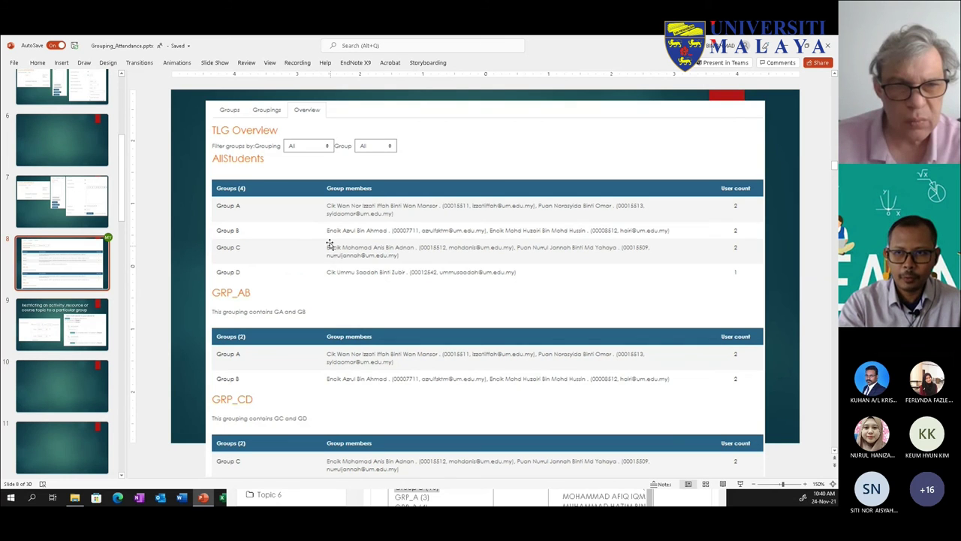
pyautogui.scroll(-3, 333, 367)
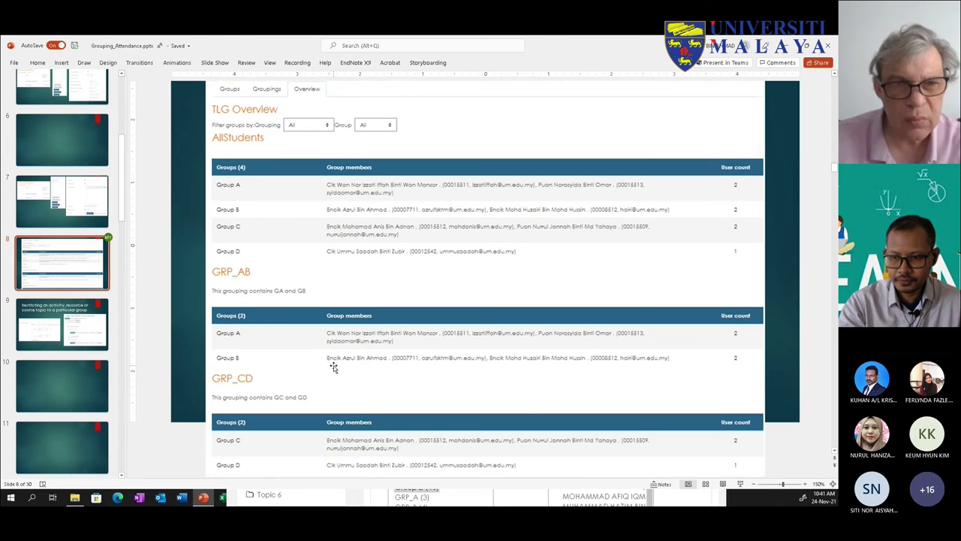
pyautogui.scroll(1, 333, 367)
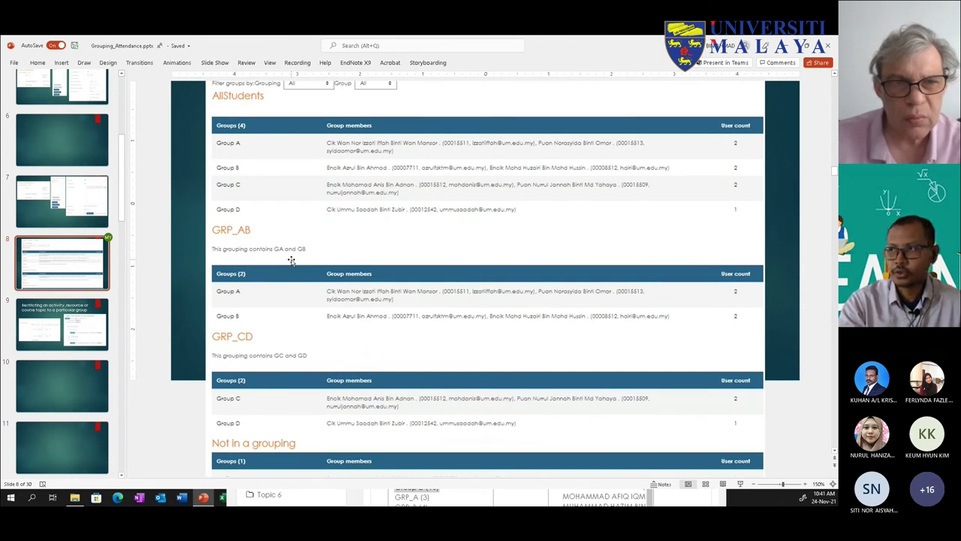
# Step: Minimize PowerPoint and show the ONLY FOR GROUP-A and GROUP-B topic of the Teaching and Learning Ground course in the browser
pyautogui.click(787, 46)
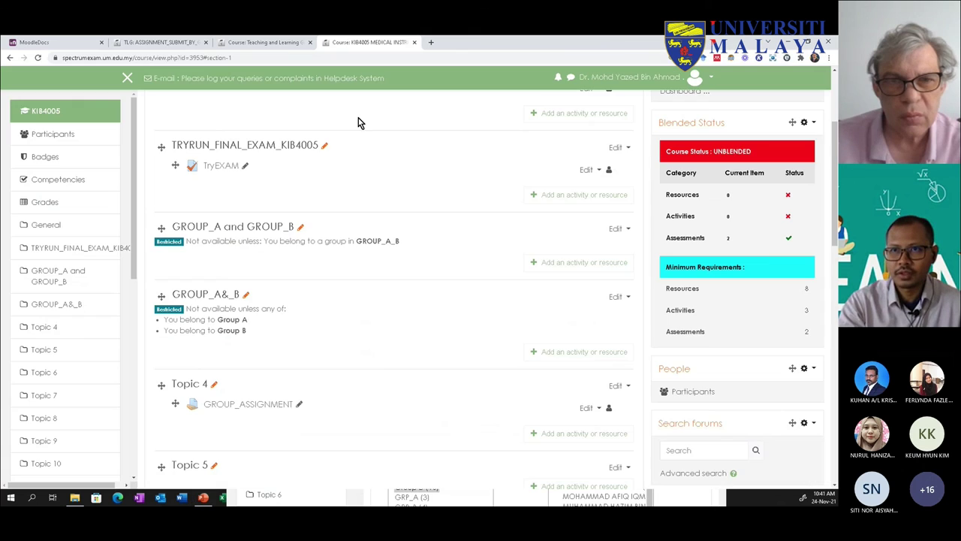
pyautogui.click(169, 41)
pyautogui.click(250, 39)
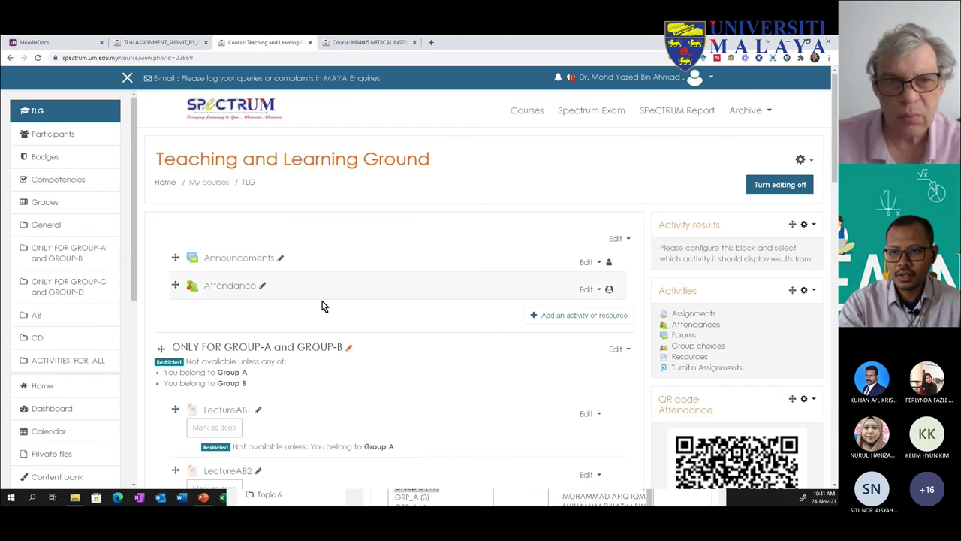
pyautogui.scroll(-3, 322, 301)
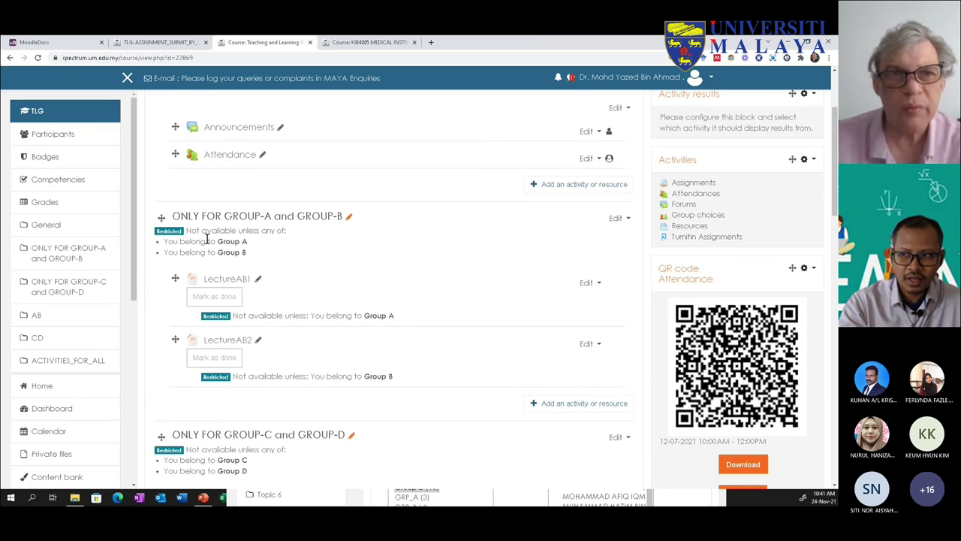
# Step: Highlight the word "any" in the ONLY FOR GROUP-A and GROUP-B restriction, and look through the restricted topics down to AB and CD
pyautogui.click(617, 219)
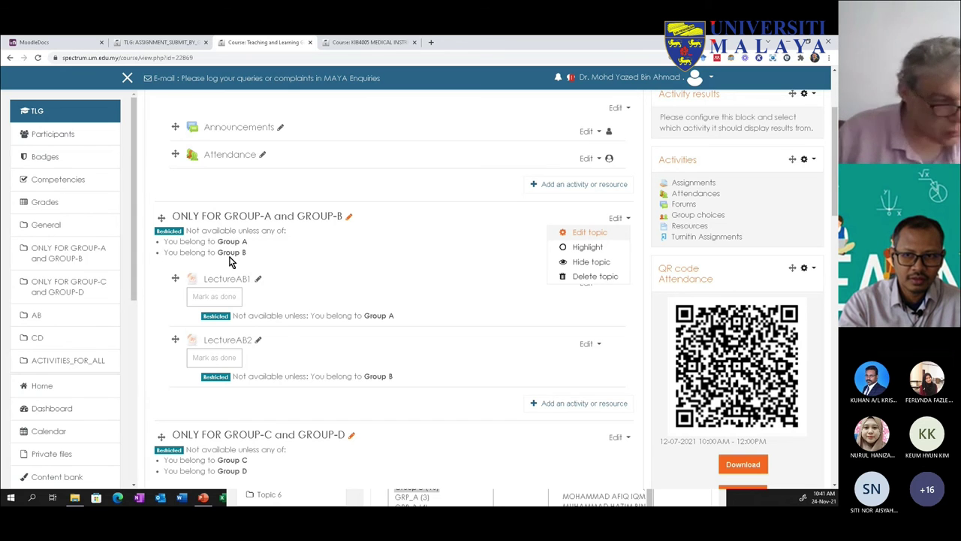
pyautogui.click(258, 233)
pyautogui.moveTo(258, 233); pyautogui.dragTo(275, 233)
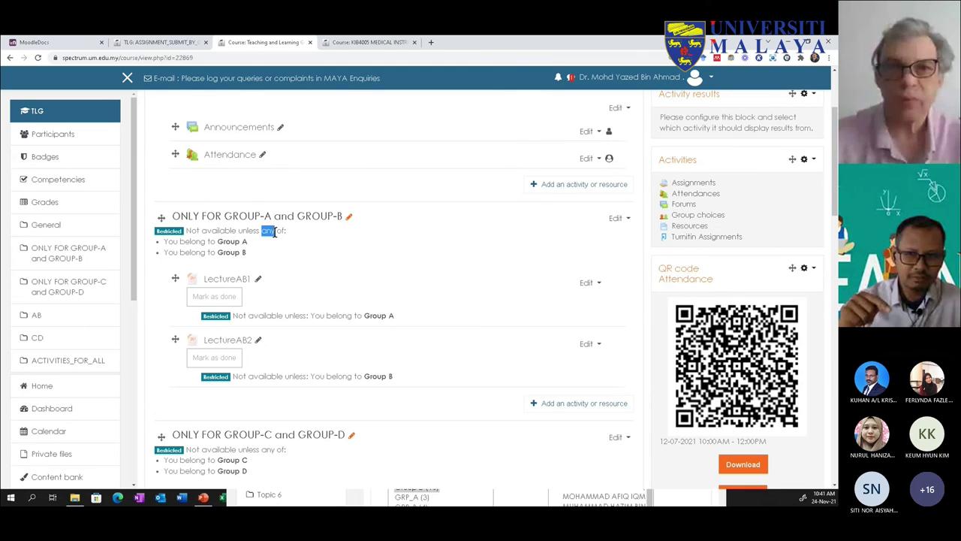
pyautogui.click(243, 242)
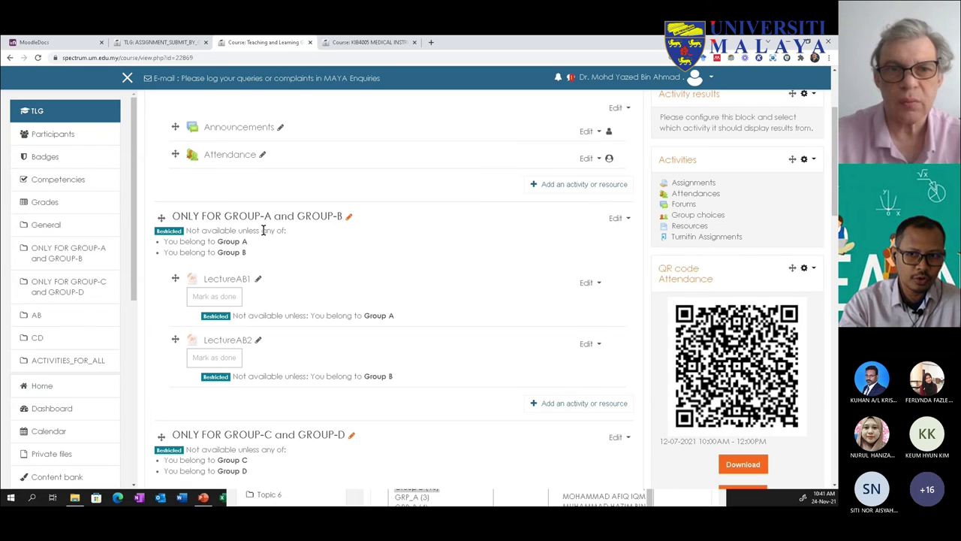
pyautogui.doubleClick(266, 231)
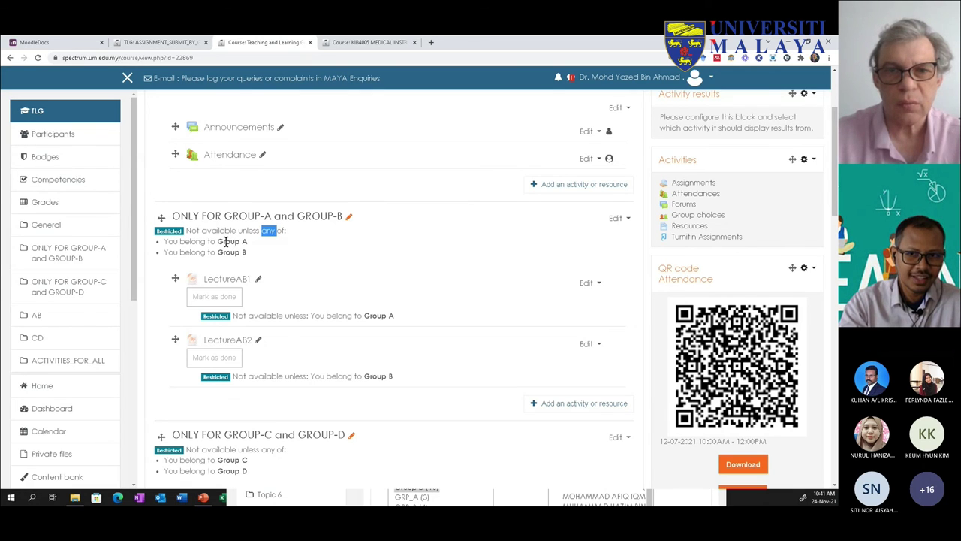
pyautogui.click(230, 250)
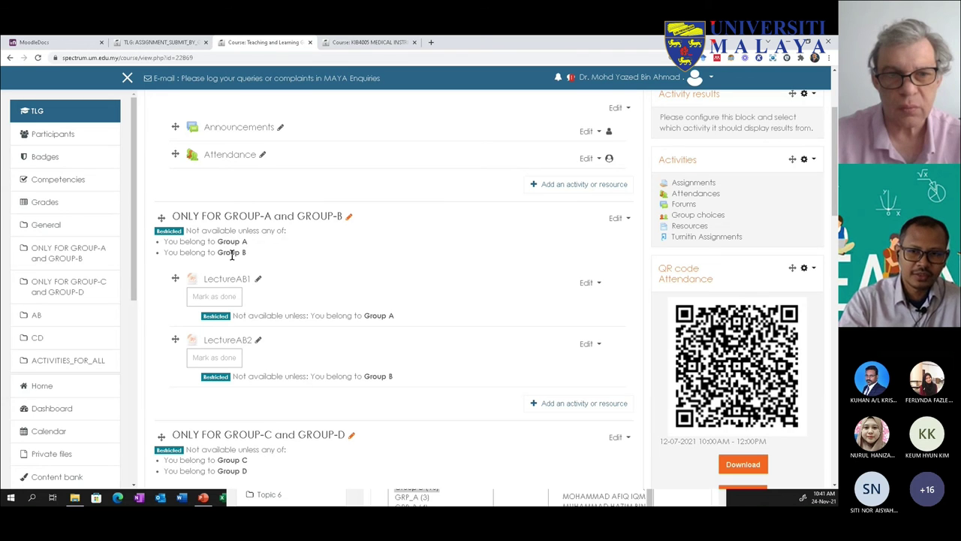
pyautogui.scroll(-4, 277, 293)
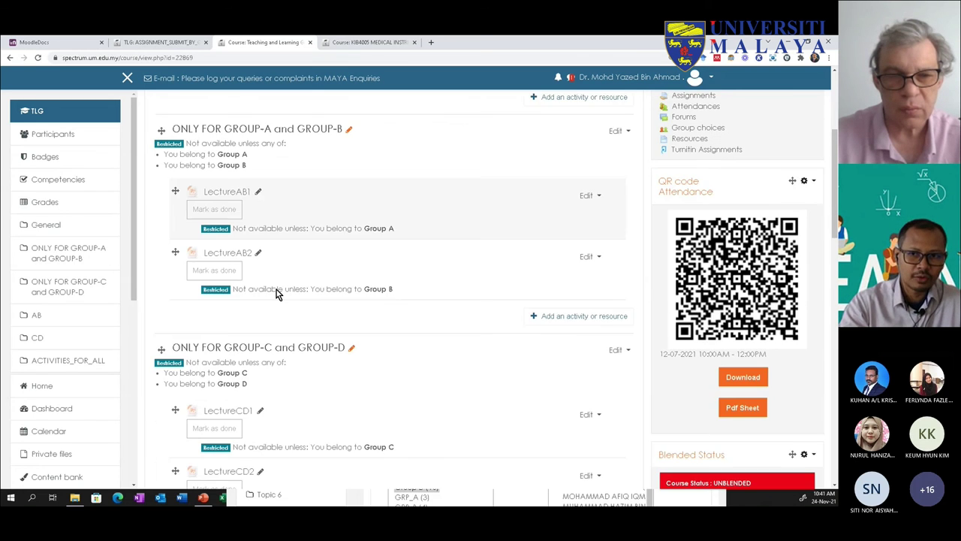
pyautogui.scroll(-3, 276, 297)
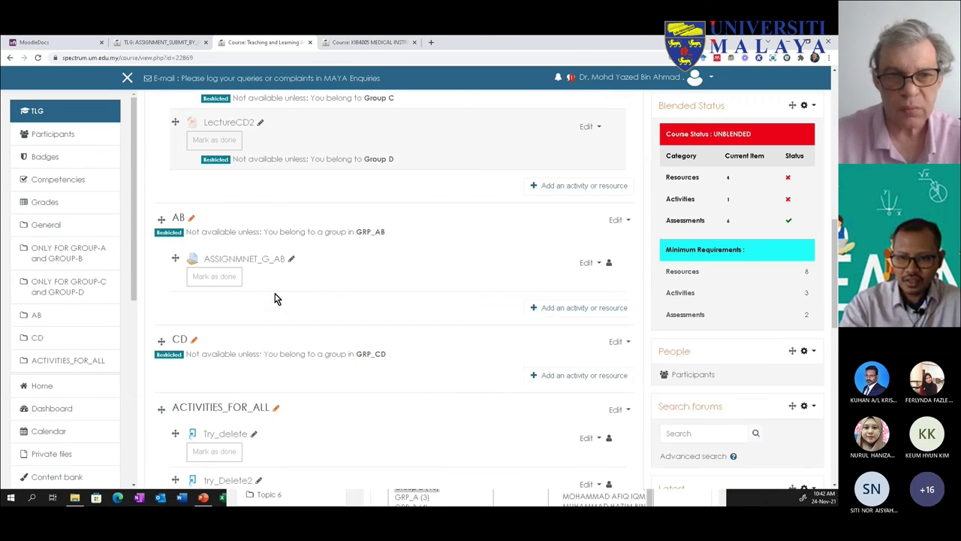